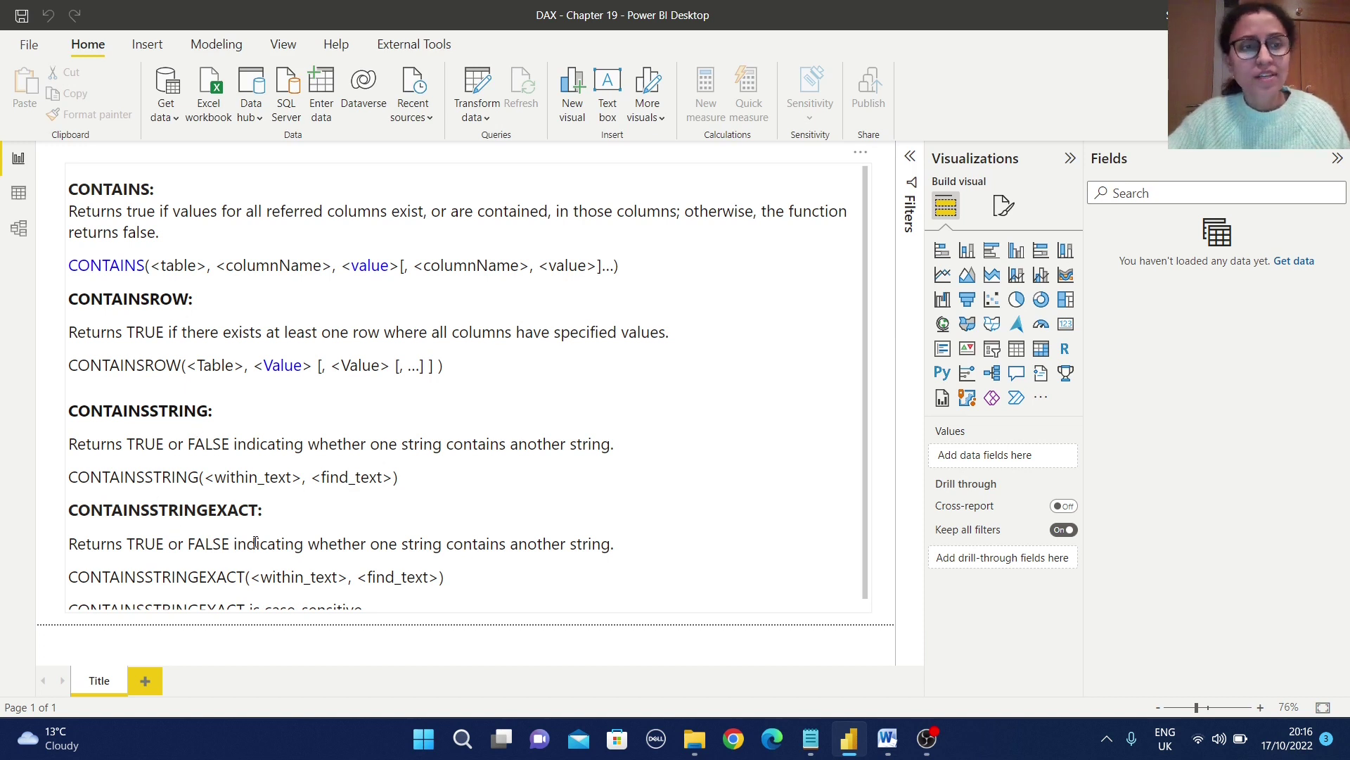
- Add a new report page and load the US SuperStore Data.csv text file into the model
{"action": "scroll", "coordinate": [189, 511], "scroll_direction": "down", "scroll_amount": 1}
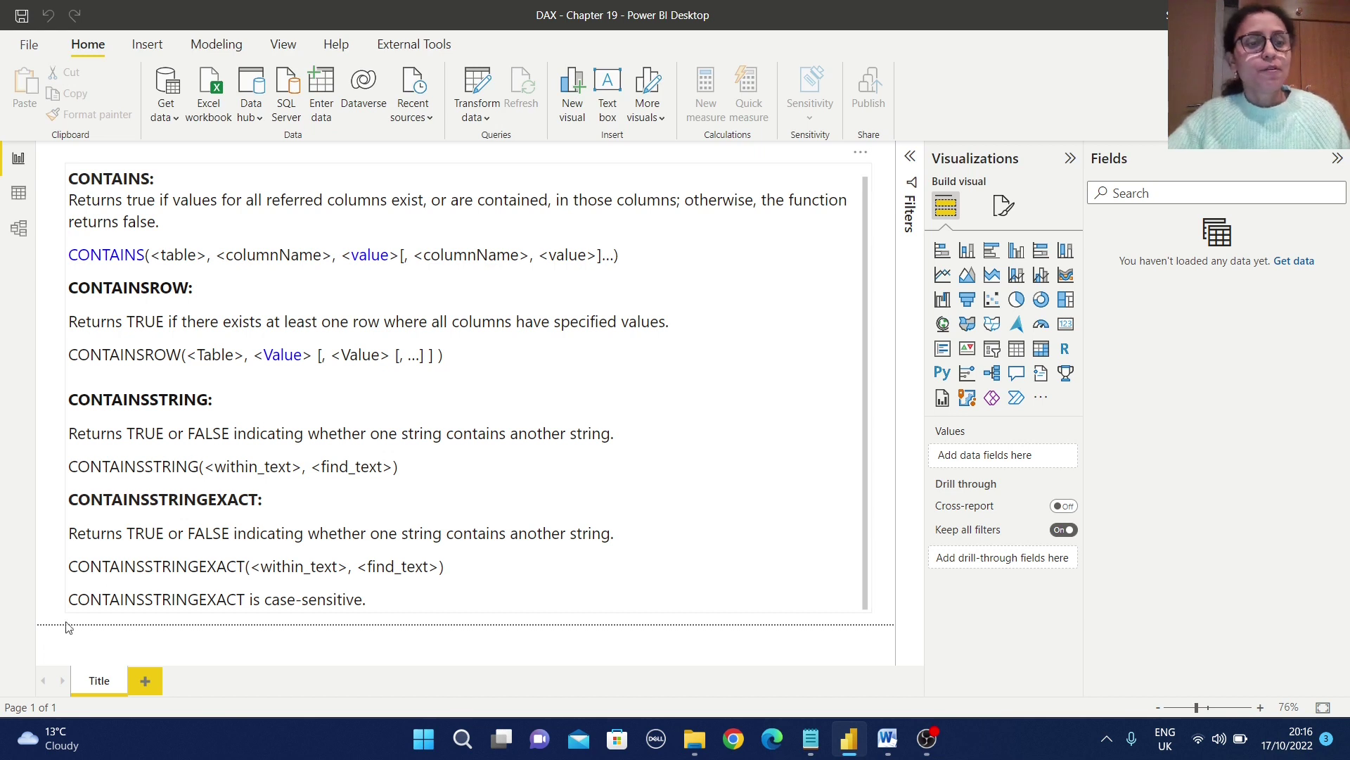
{"action": "left_click", "coordinate": [145, 681]}
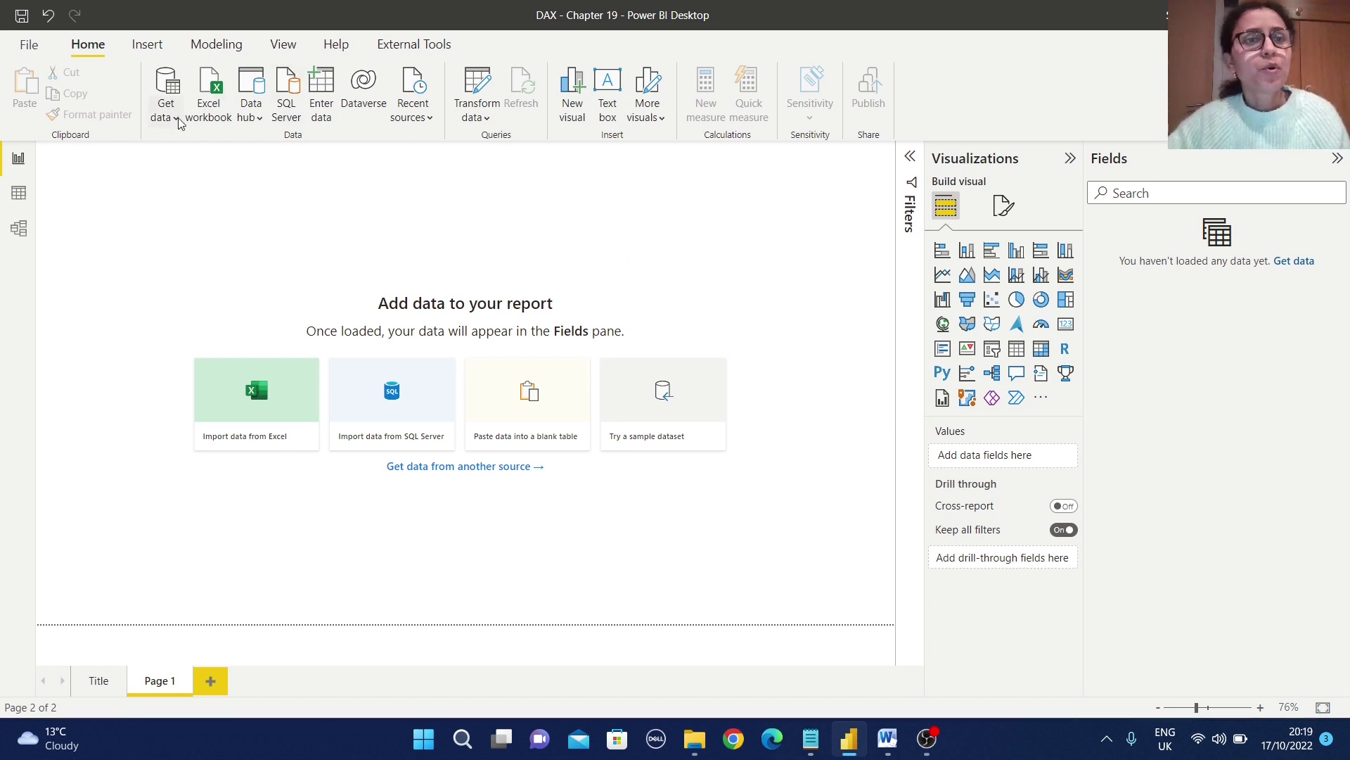
{"action": "left_click", "coordinate": [178, 121]}
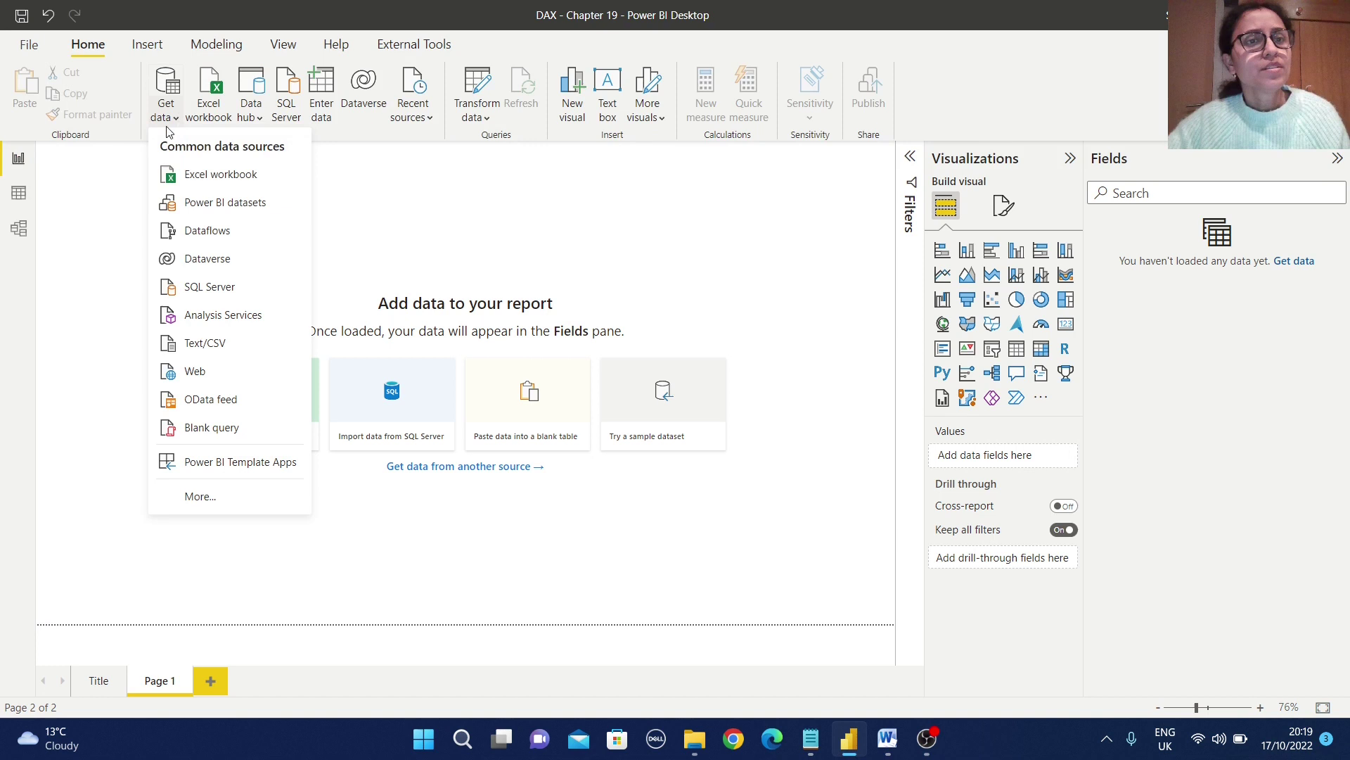
{"action": "left_click", "coordinate": [220, 347]}
{"action": "left_click", "coordinate": [243, 191]}
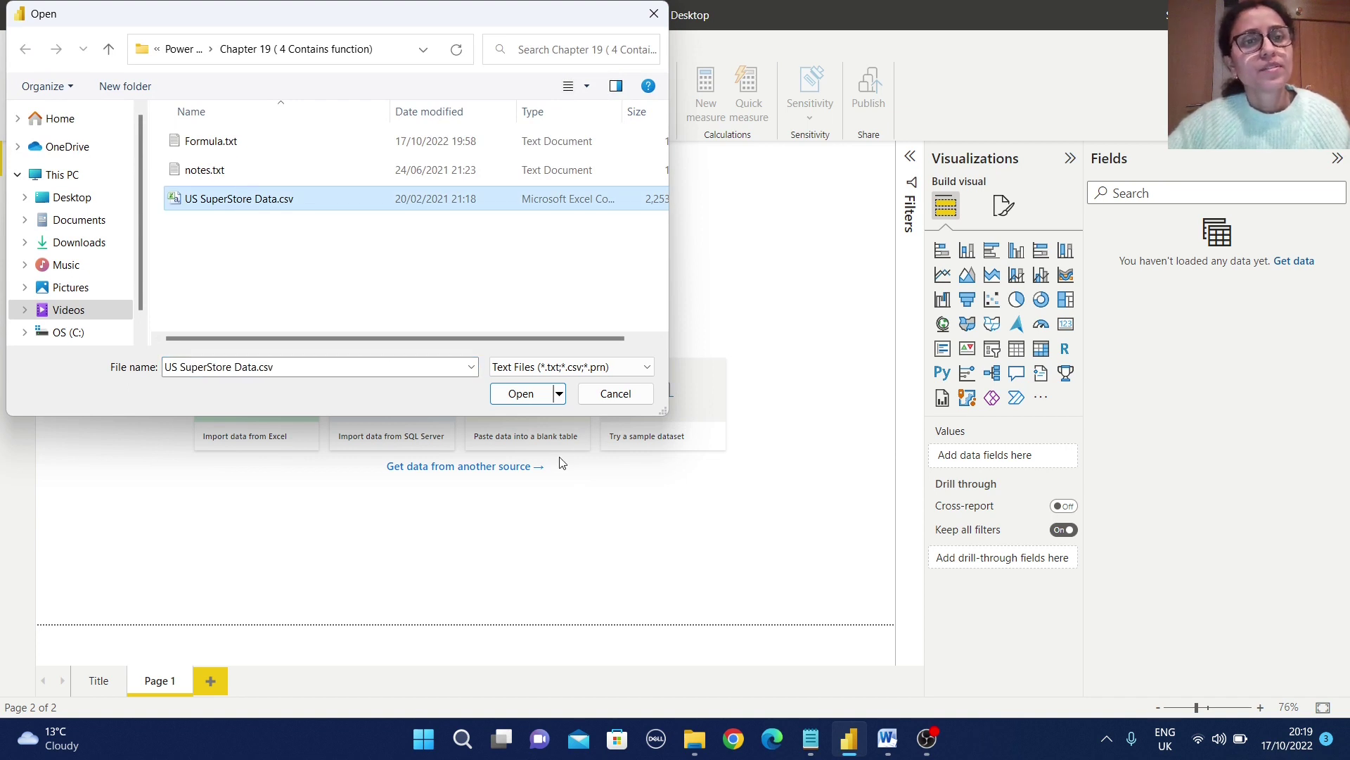
{"action": "left_click", "coordinate": [520, 394]}
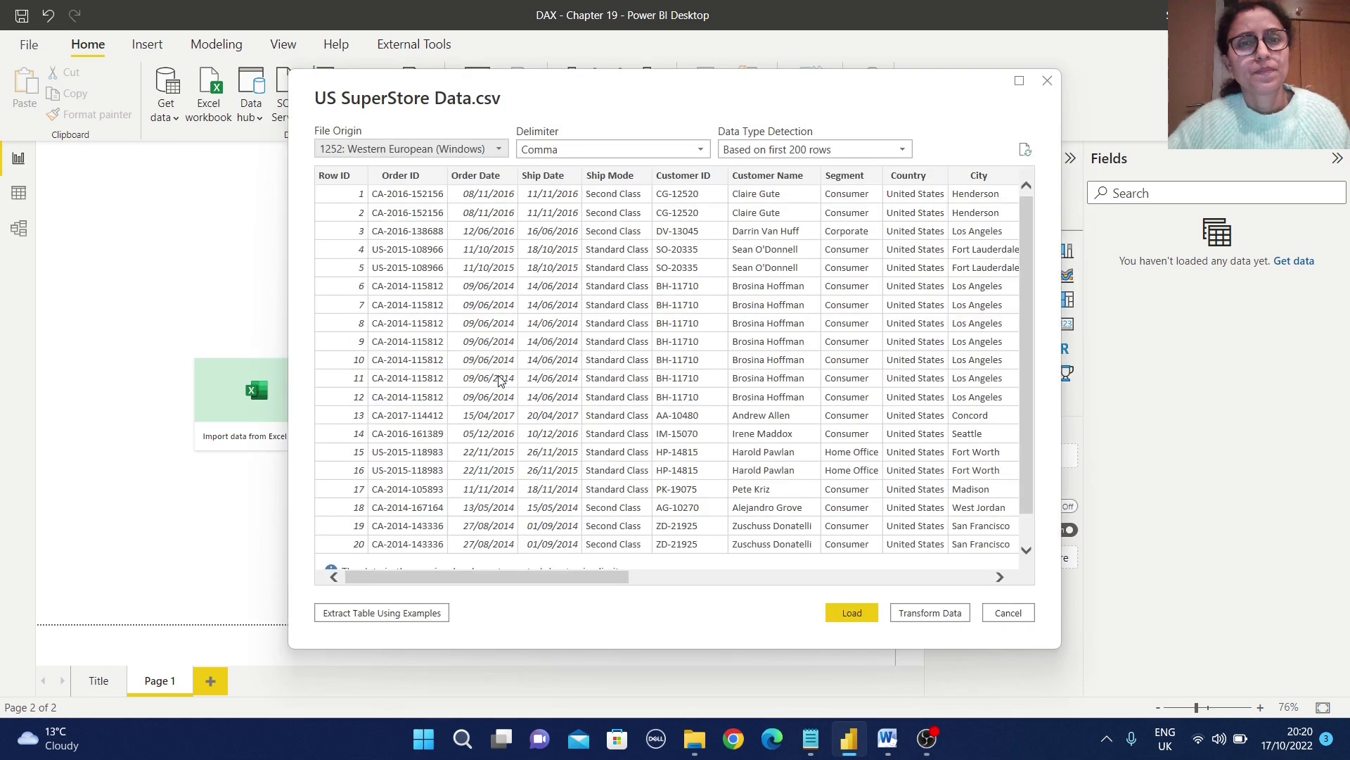
{"action": "left_click", "coordinate": [845, 612]}
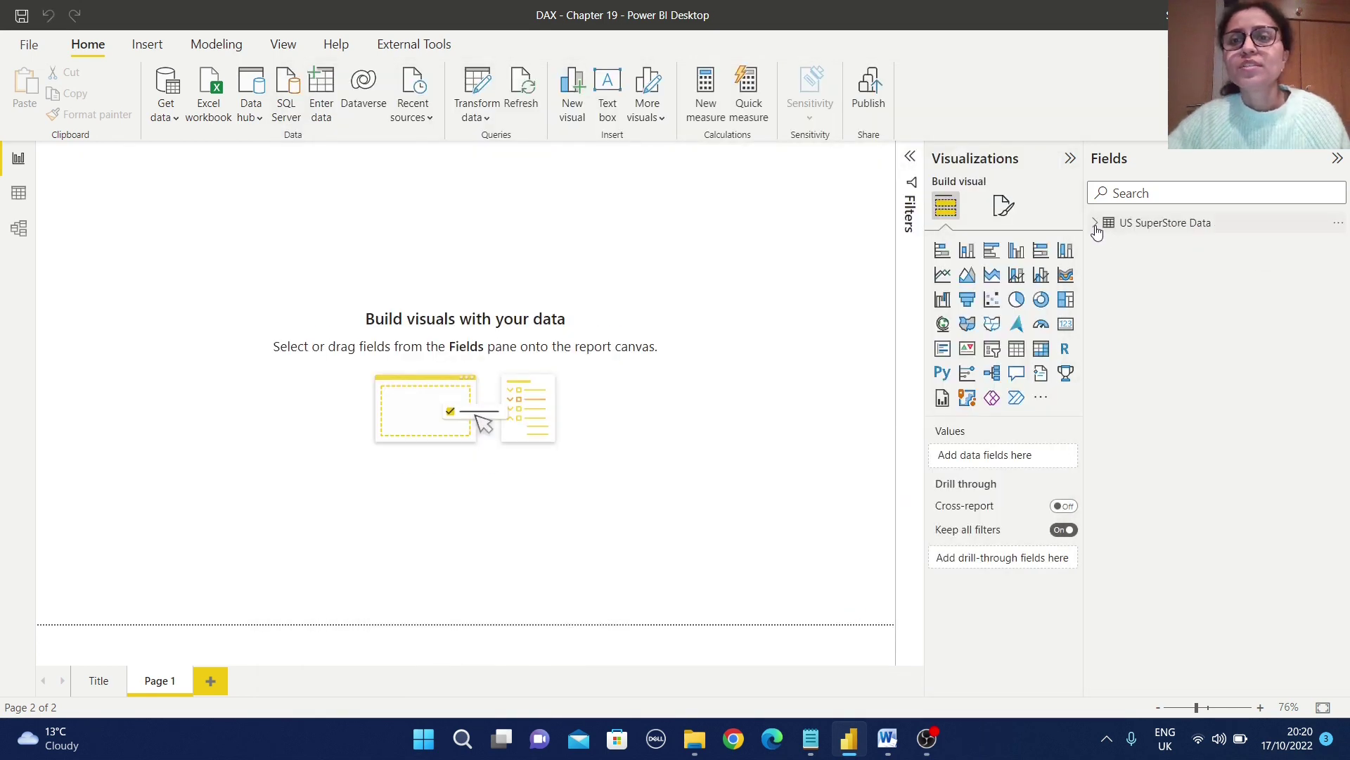
- Create a measure in the US SuperStore Data table named Total Sales that sums the Sales column
{"action": "left_click", "coordinate": [1180, 224]}
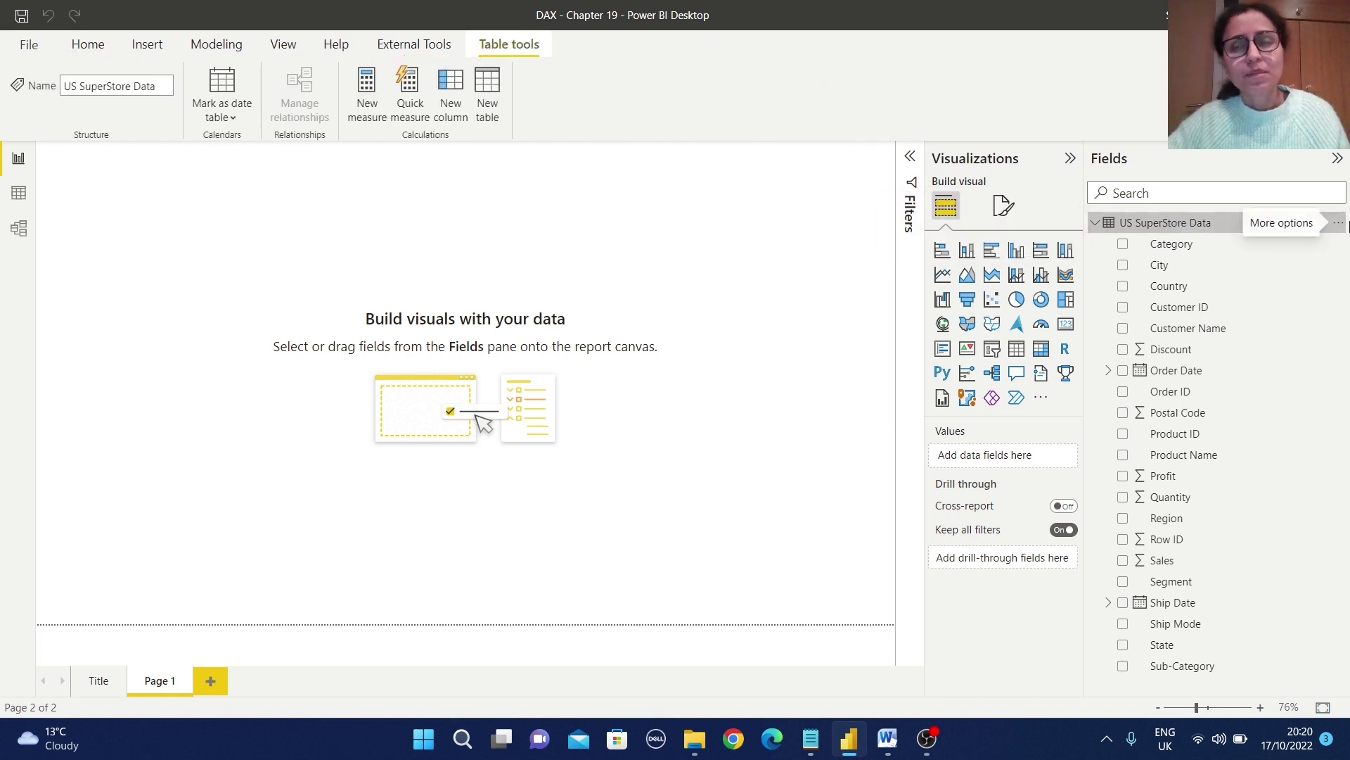
{"action": "left_click", "coordinate": [1339, 223]}
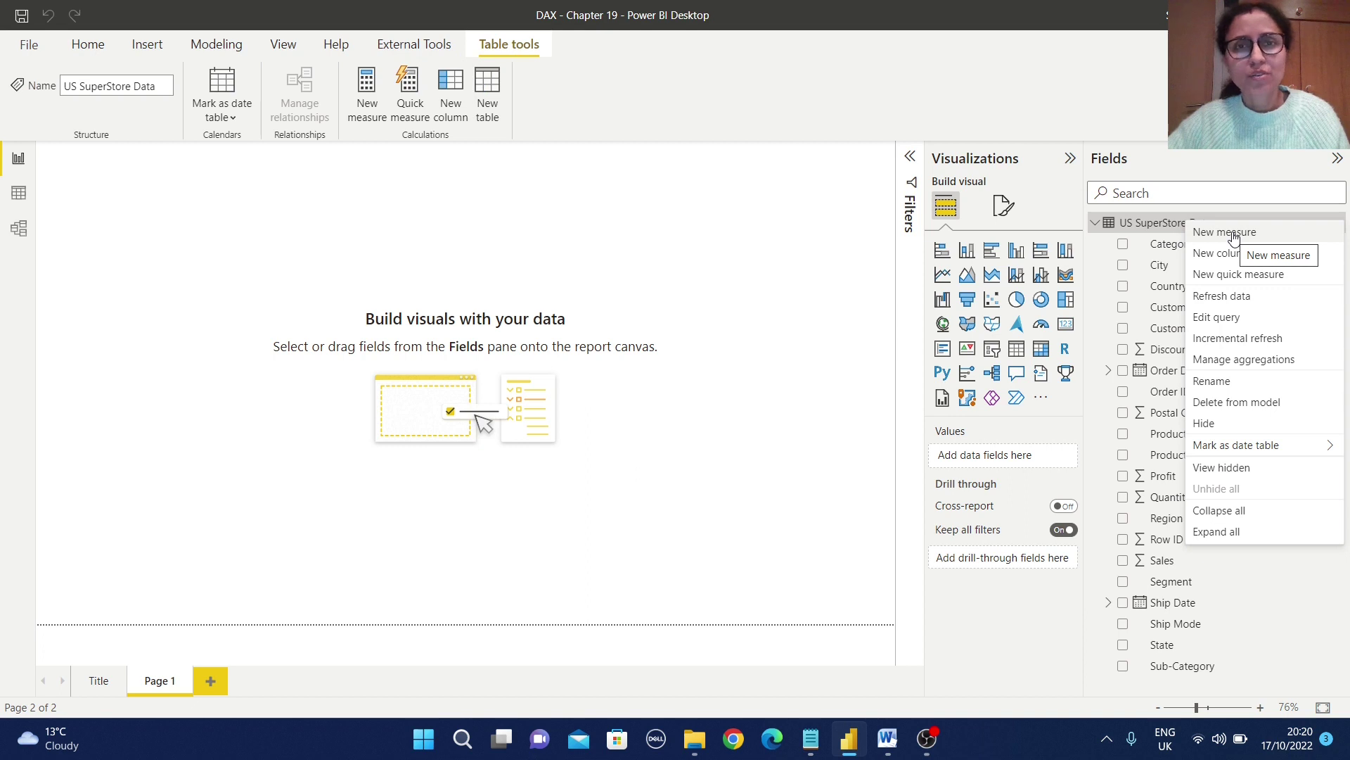
{"action": "key", "text": "Escape"}
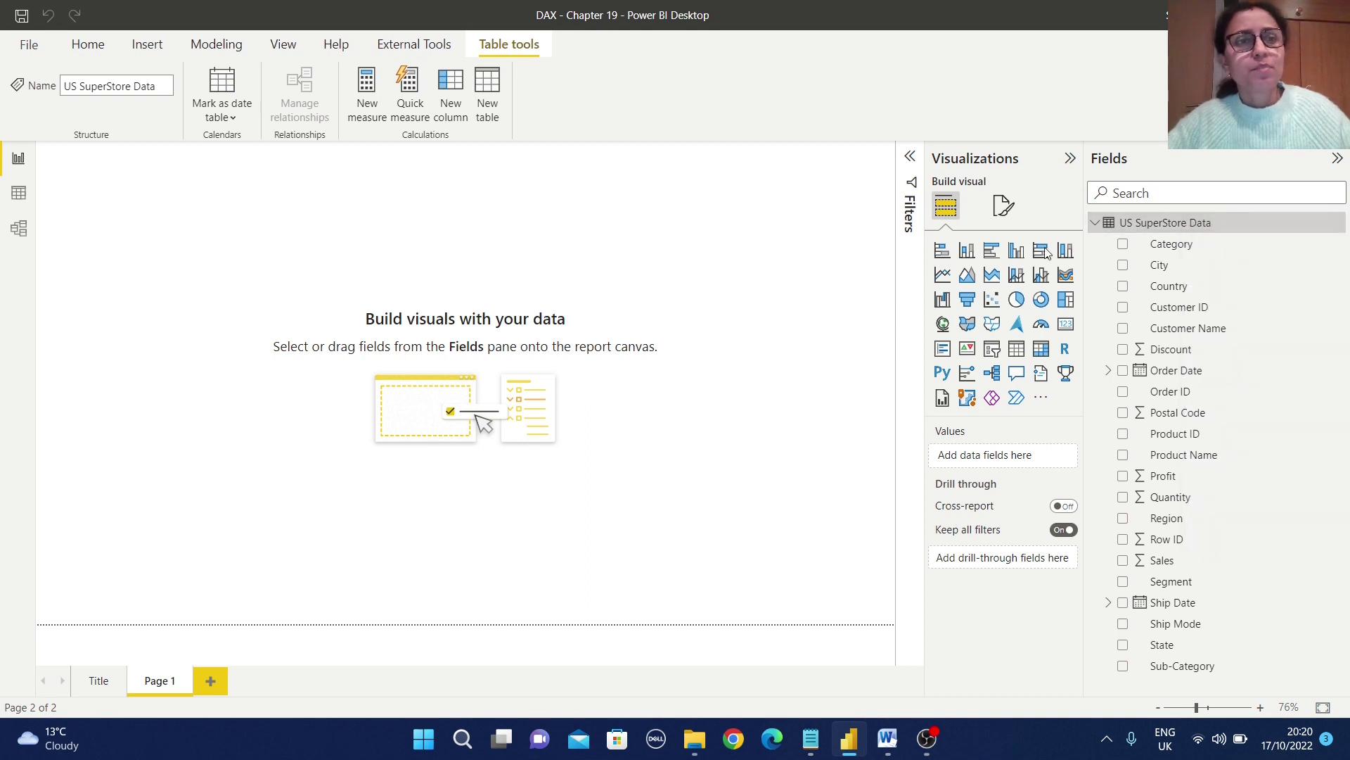
{"action": "type", "text": "T"}
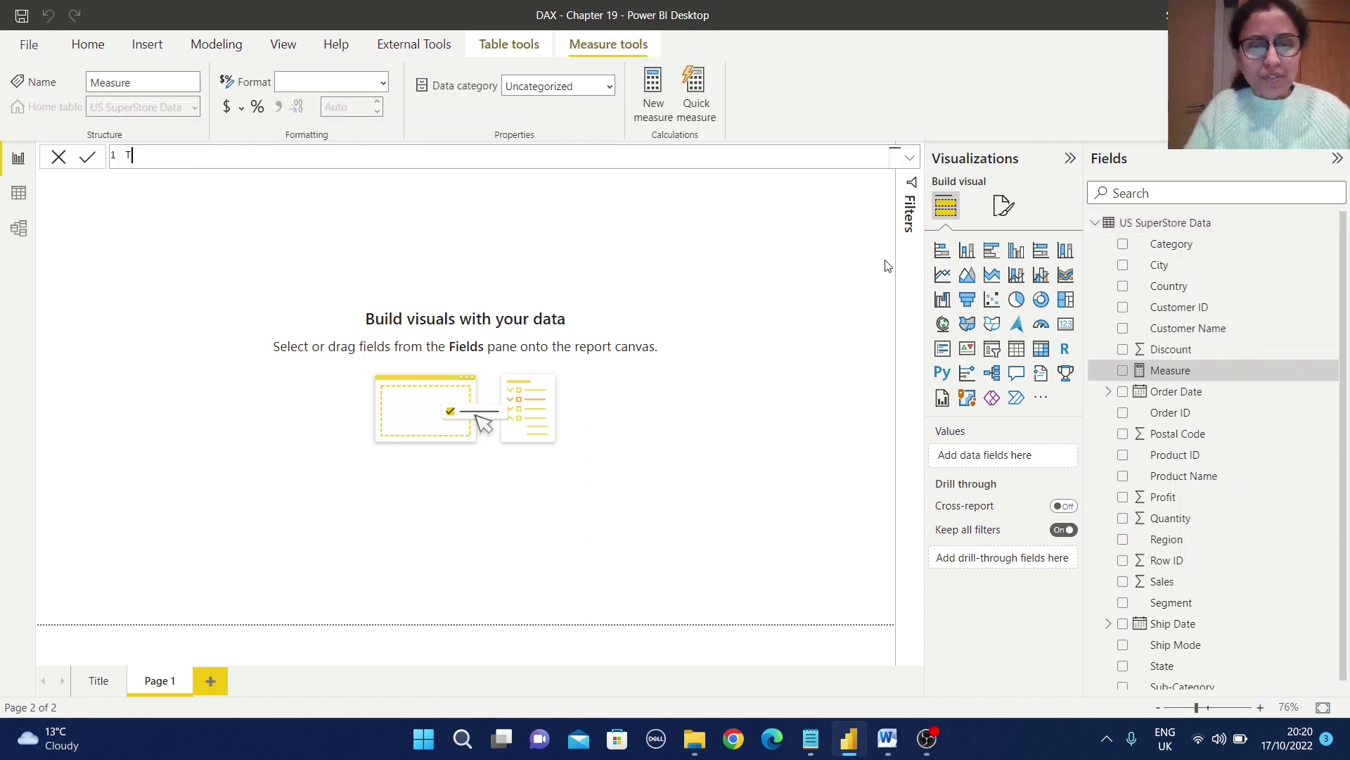
{"action": "type", "text": "otal S"}
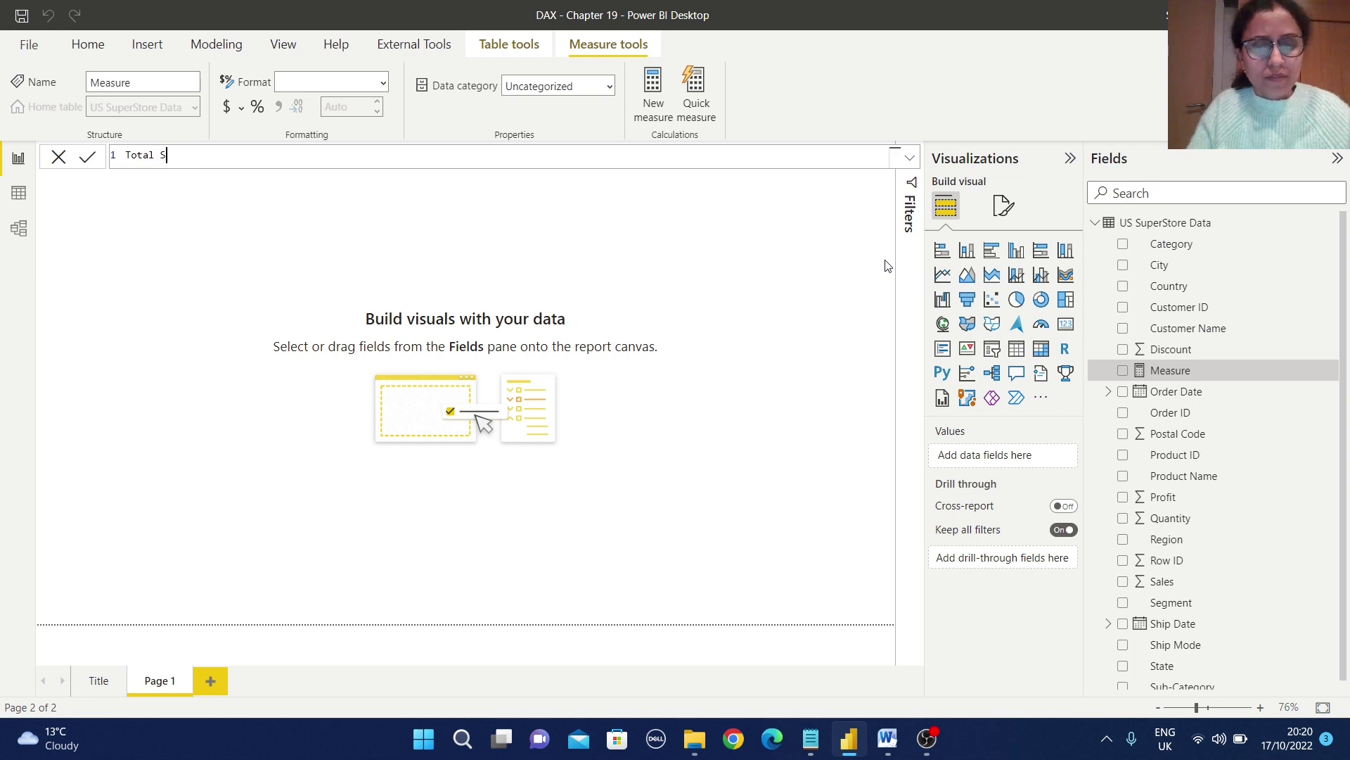
{"action": "type", "text": "ales=SUM("}
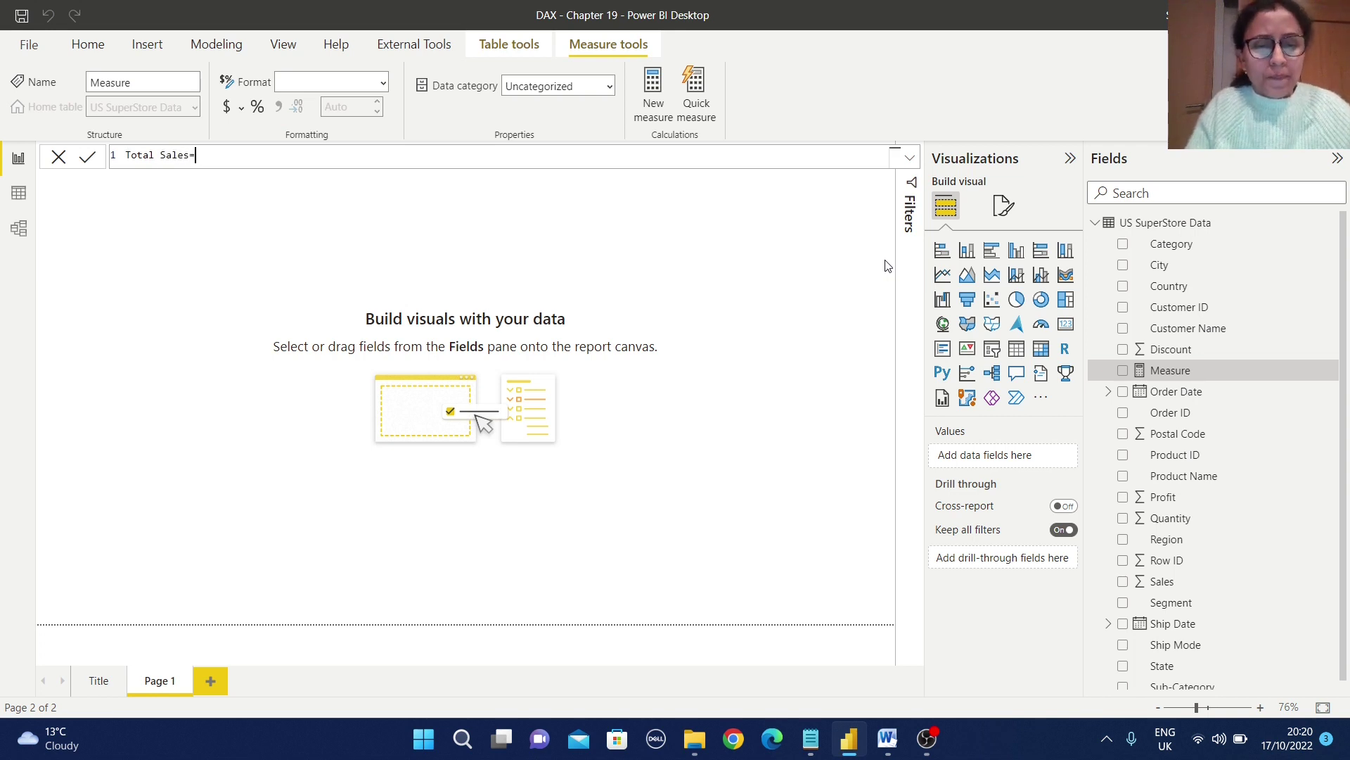
{"action": "key", "text": "Down"}
{"action": "key", "text": "Down"}
{"action": "key", "text": "Down"}
{"action": "key", "text": "Down"}
{"action": "key", "text": "Down"}
{"action": "key", "text": "Down"}
{"action": "key", "text": "Down"}
{"action": "key", "text": "Down"}
{"action": "key", "text": "Down"}
{"action": "key", "text": "Down"}
{"action": "key", "text": "Down"}
{"action": "key", "text": "Down"}
{"action": "key", "text": "Down"}
{"action": "key", "text": "Down"}
{"action": "key", "text": "Down"}
{"action": "key", "text": "Down"}
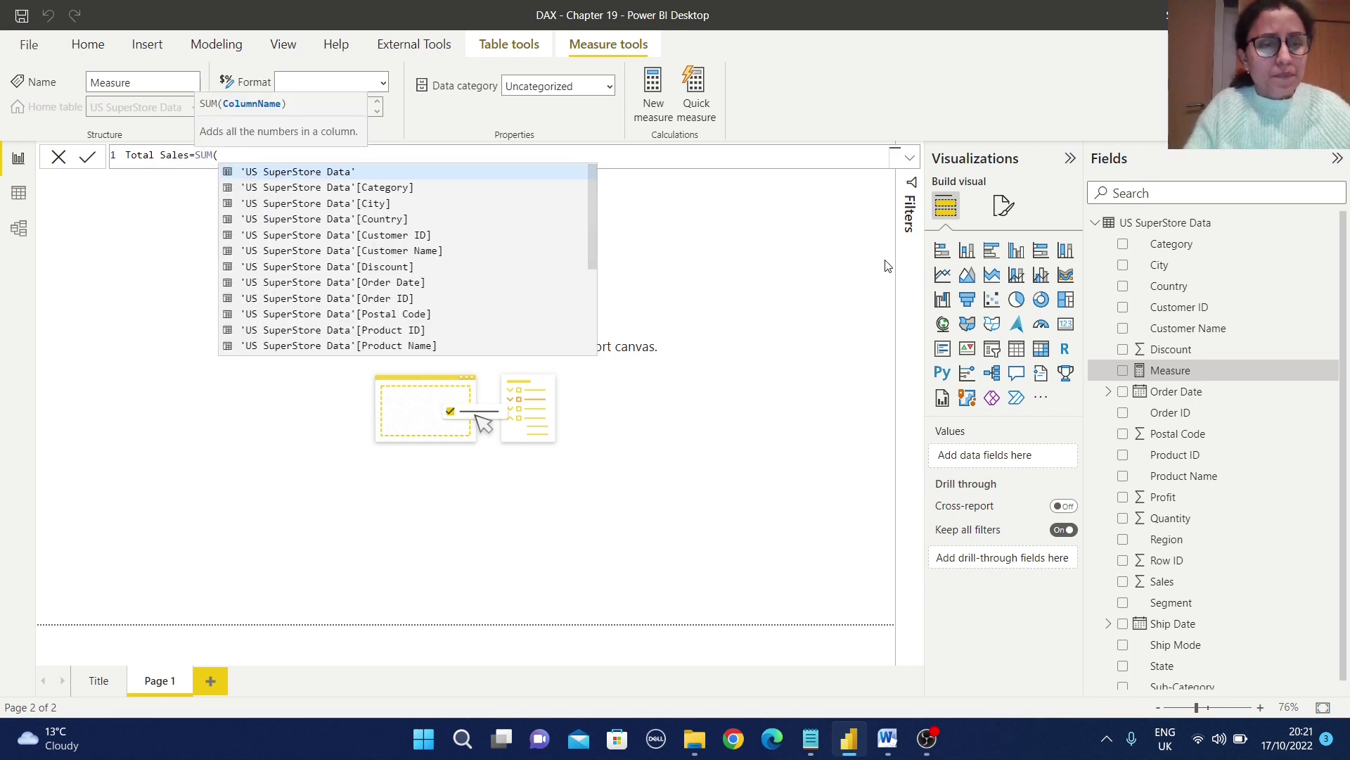
{"action": "key", "text": "Tab"}
{"action": "type", "text": ")"}
{"action": "left_click", "coordinate": [90, 161]}
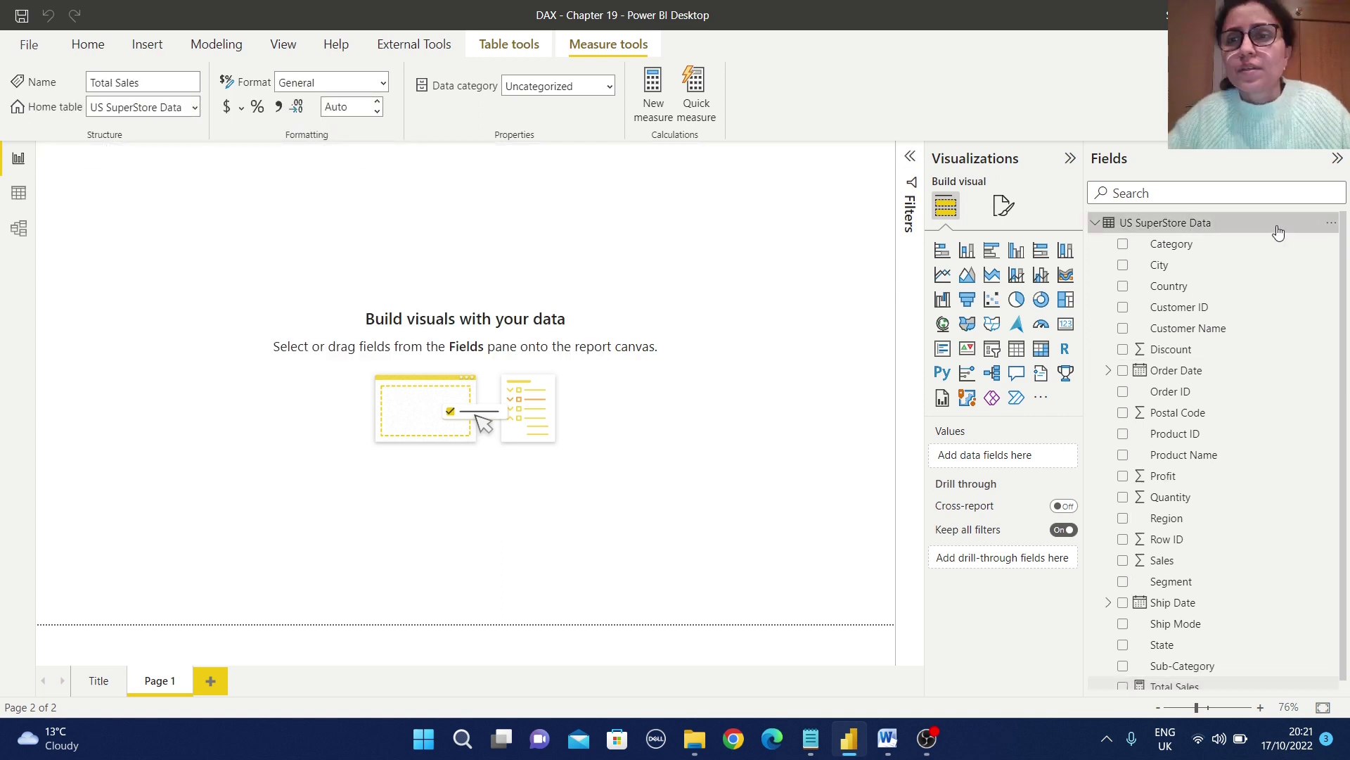
- Create a measure in the same table named Total Cust count using DISTINCTCOUNT on the Customer ID column
{"action": "left_click", "coordinate": [1226, 222]}
{"action": "left_click", "coordinate": [1331, 222]}
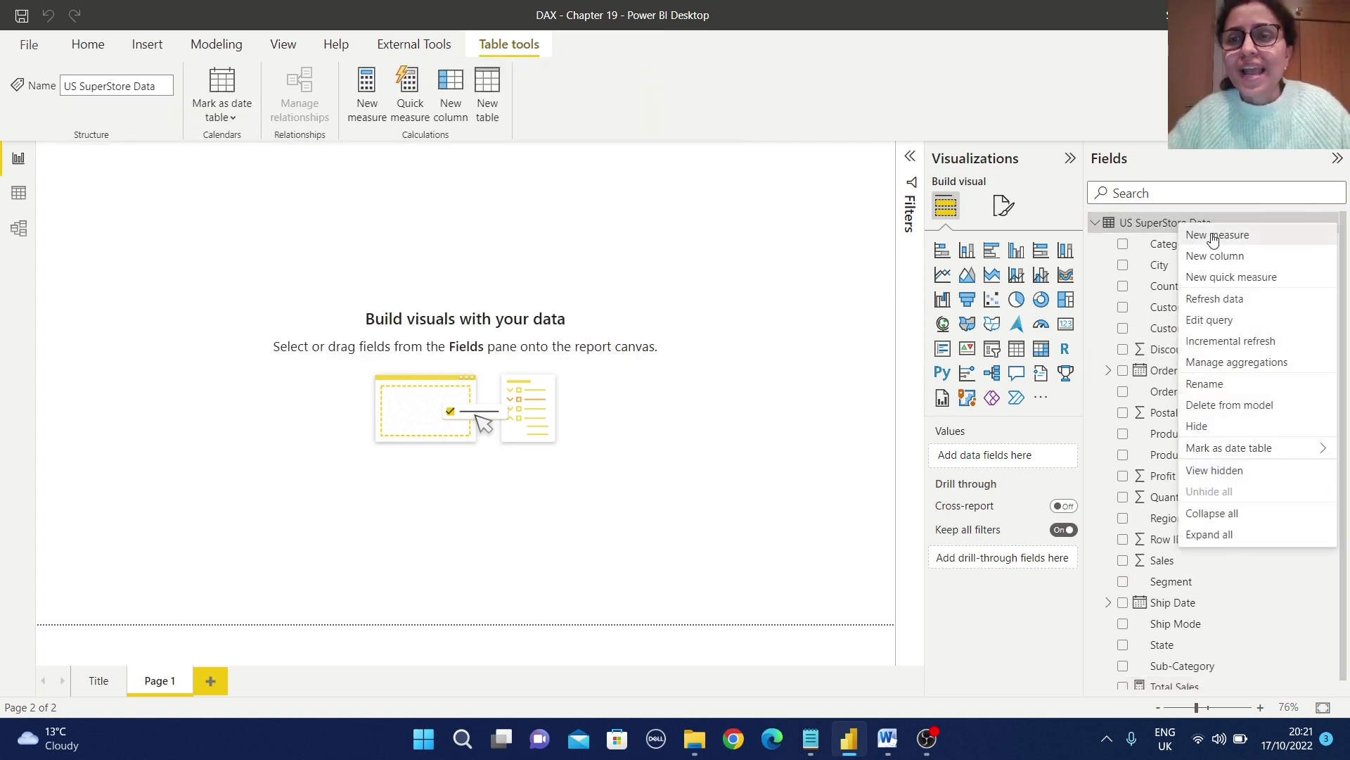
{"action": "key", "text": "Escape"}
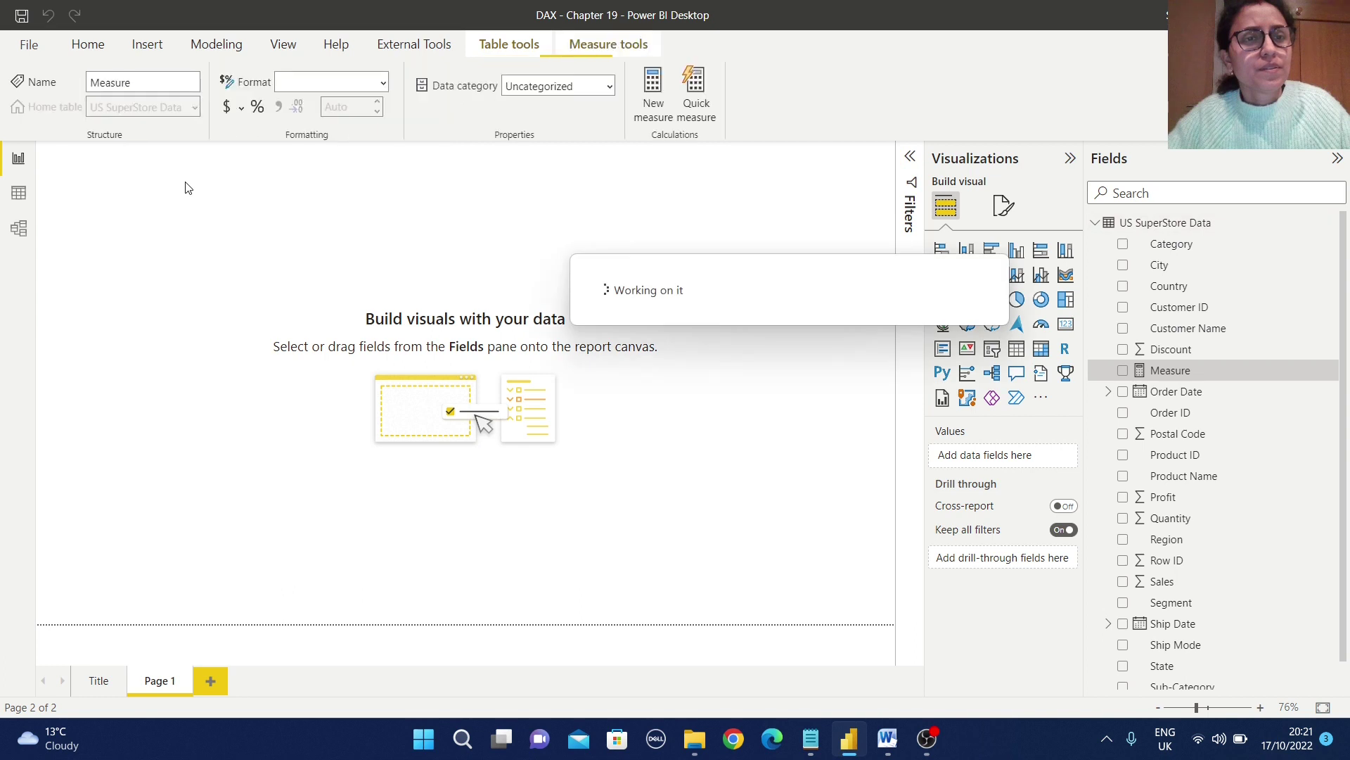
{"action": "type", "text": "Total Cust"}
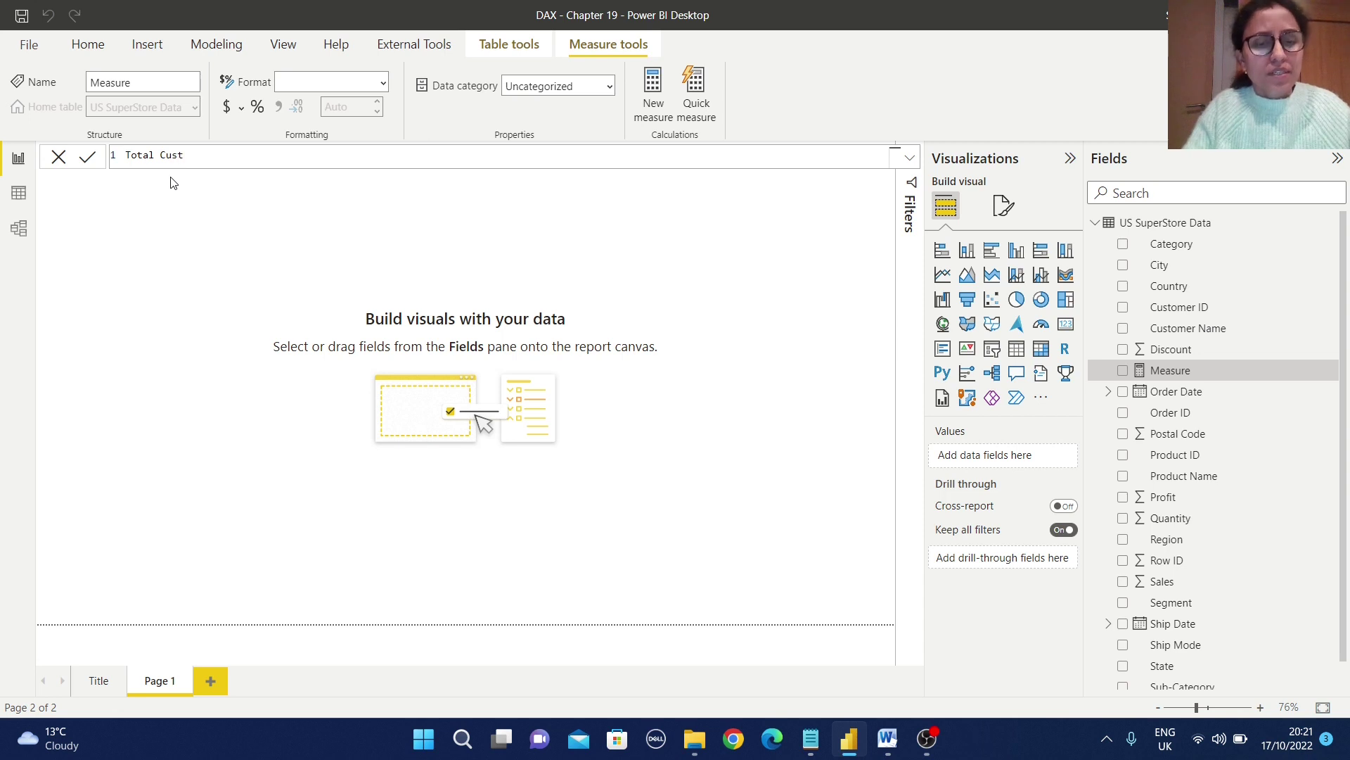
{"action": "type", "text": " count="}
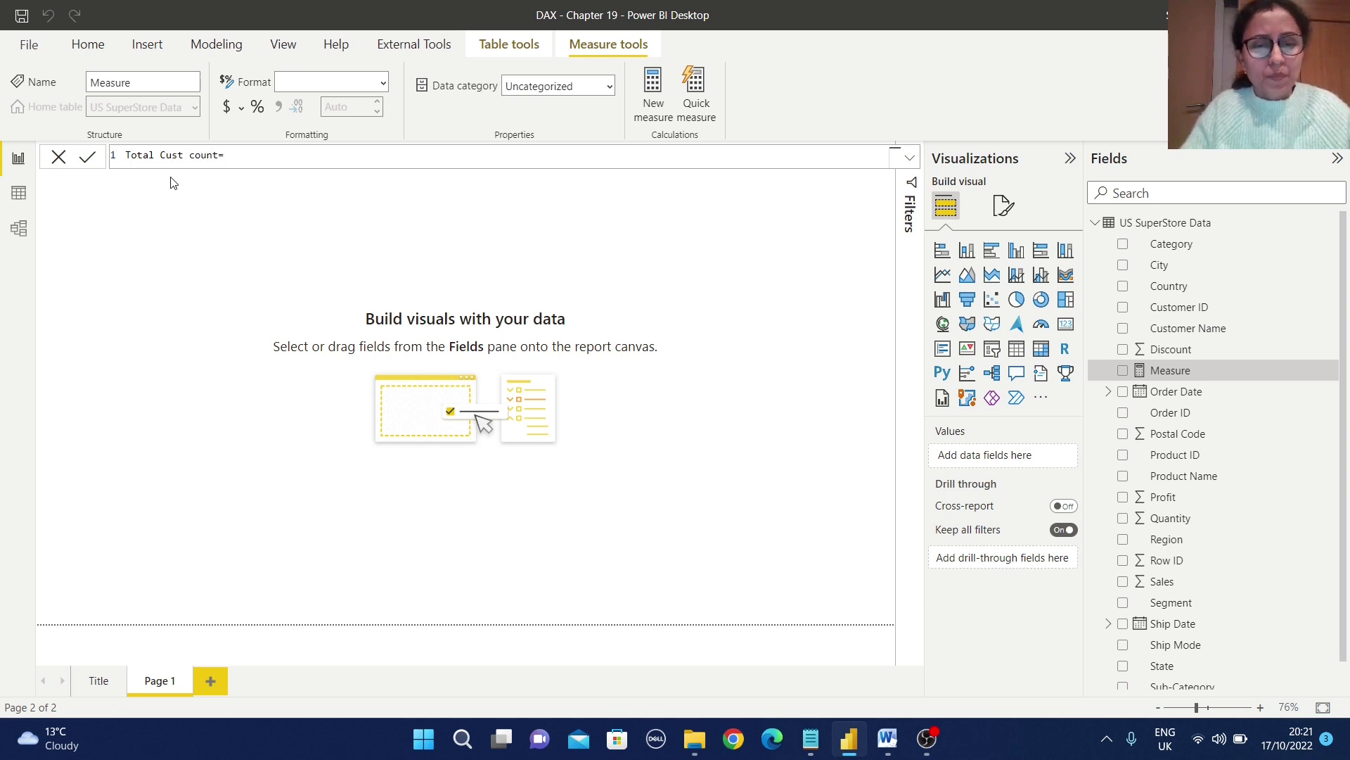
{"action": "type", "text": "DI"}
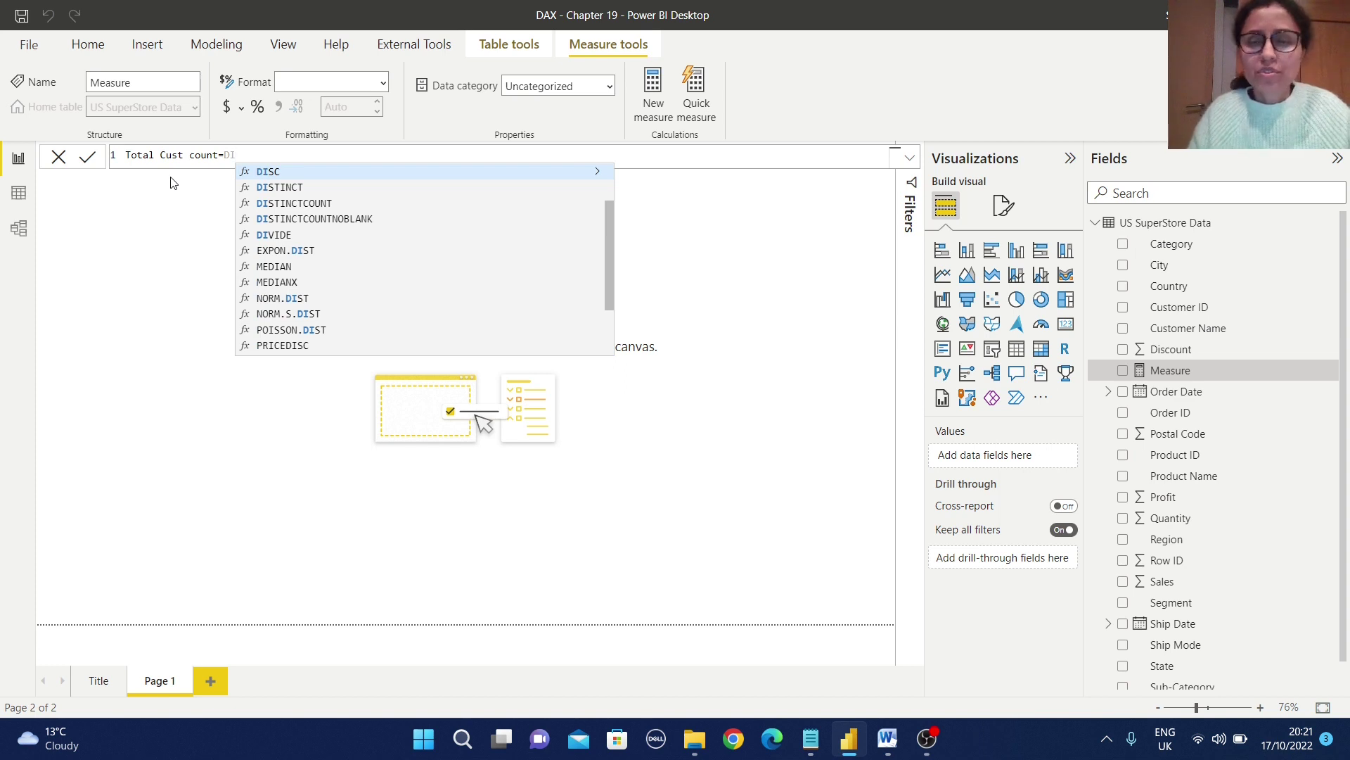
{"action": "left_click", "coordinate": [278, 204]}
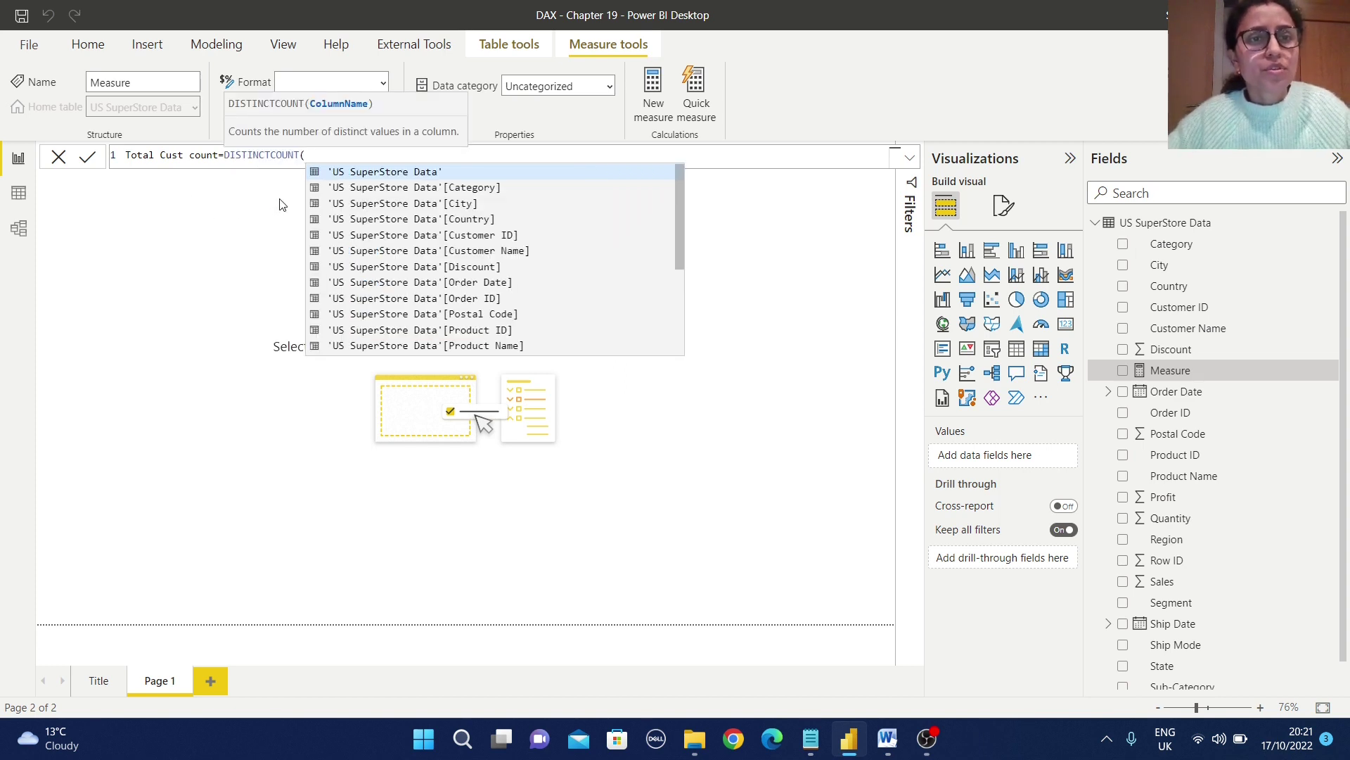
{"action": "type", "text": "cu"}
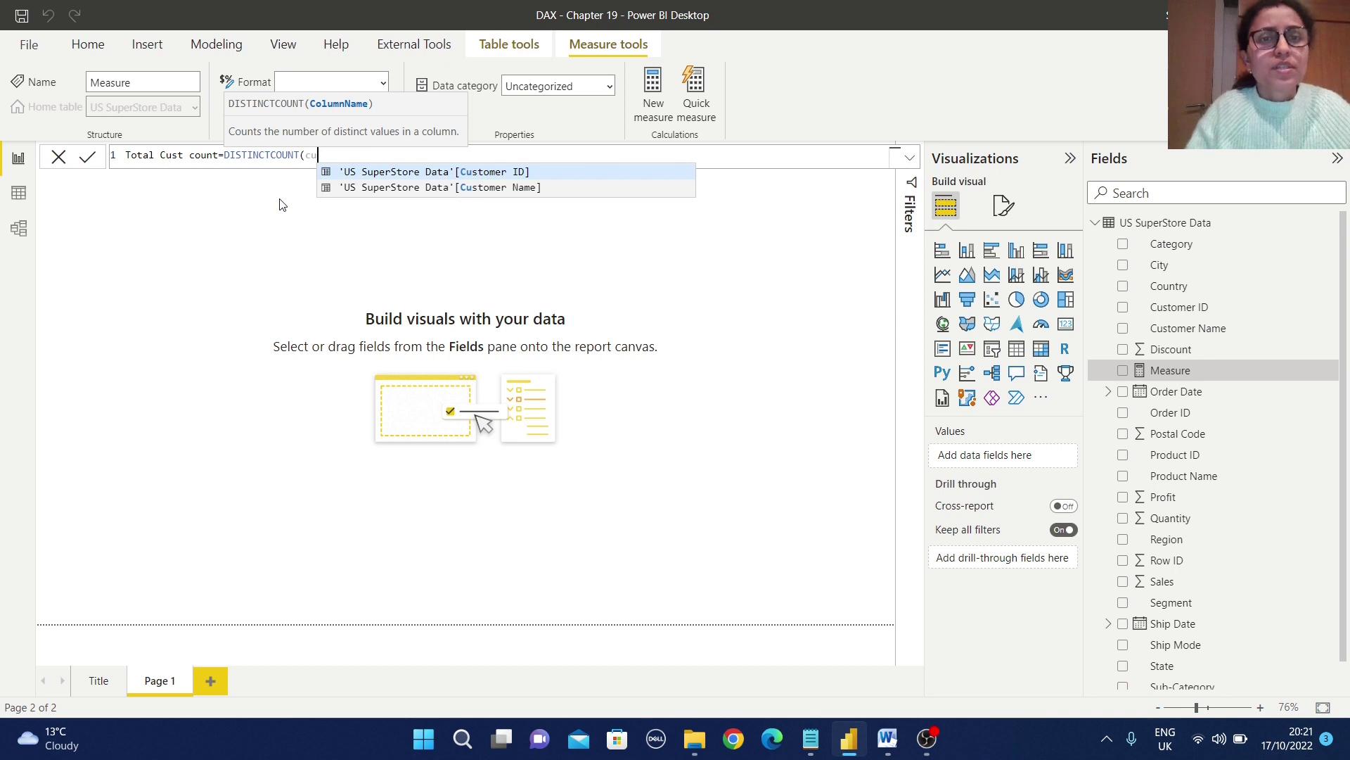
{"action": "left_click", "coordinate": [427, 172]}
{"action": "key", "text": "Return"}
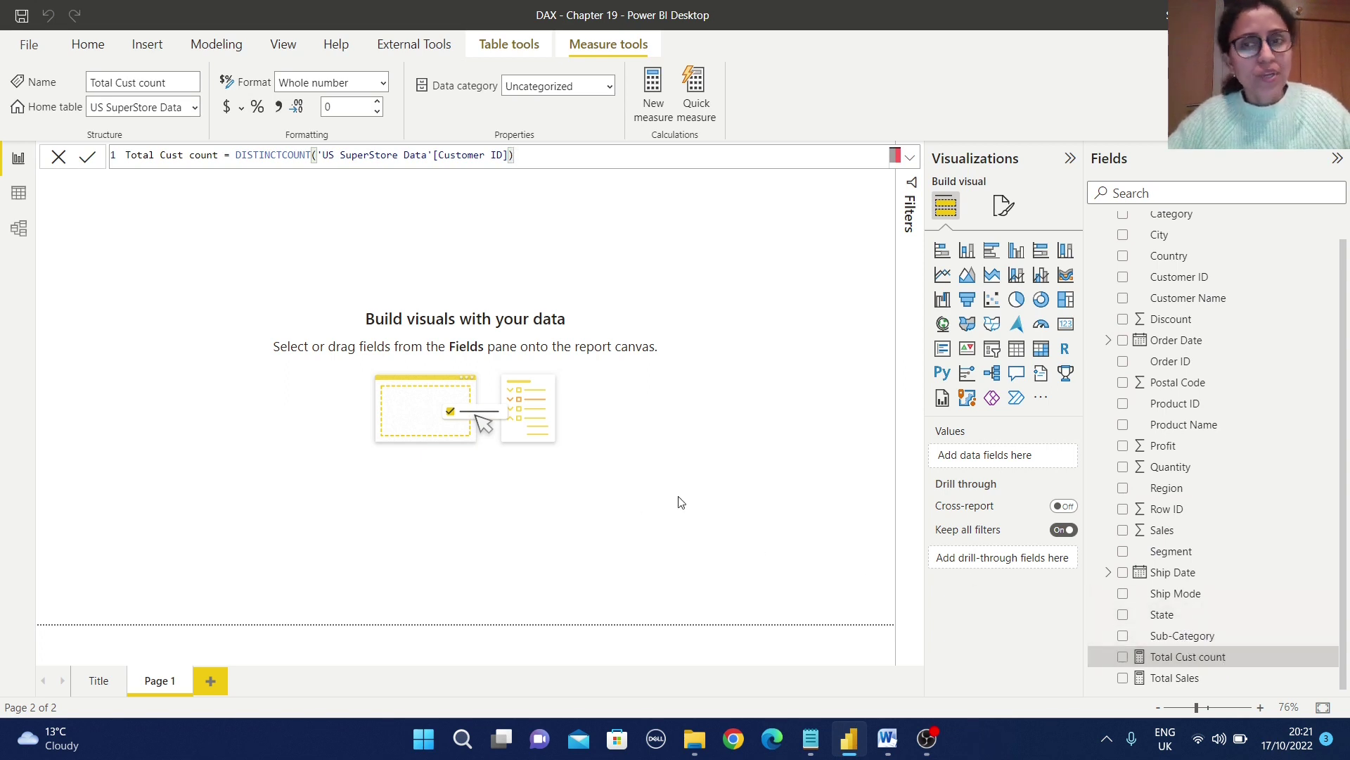
- Start another measure with the CONTAINS function, using 'US SuperStore Data' as its table argument
{"action": "scroll", "coordinate": [1281, 377], "scroll_direction": "up", "scroll_amount": 1}
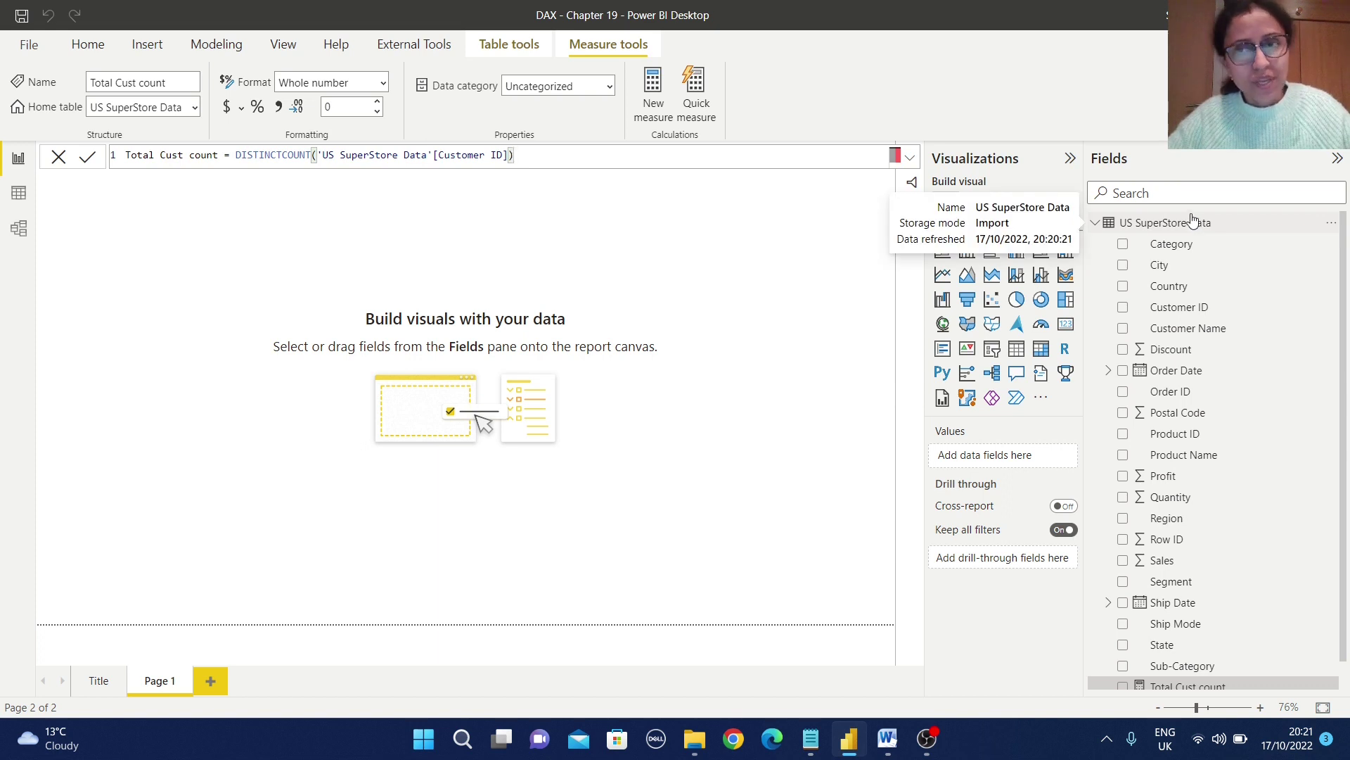
{"action": "left_click", "coordinate": [653, 92]}
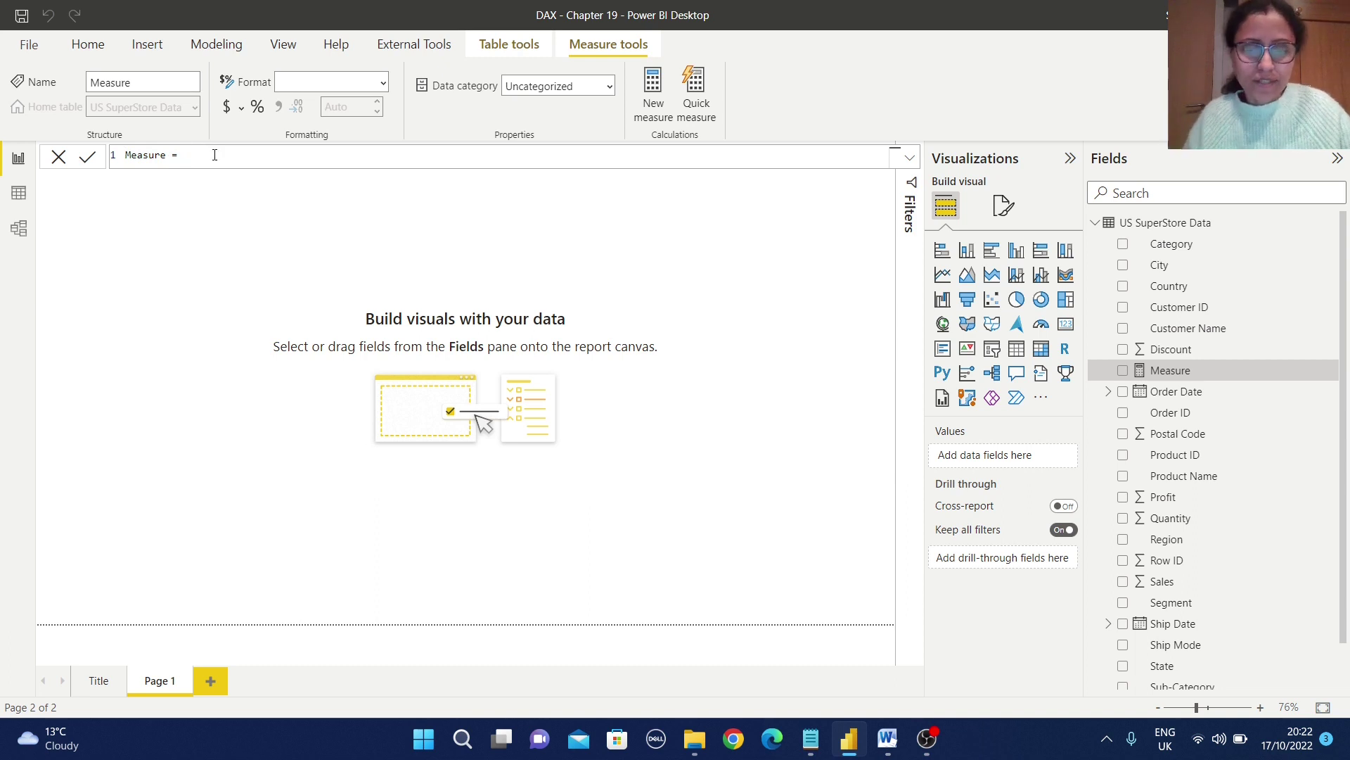
{"action": "type", "text": "Con"}
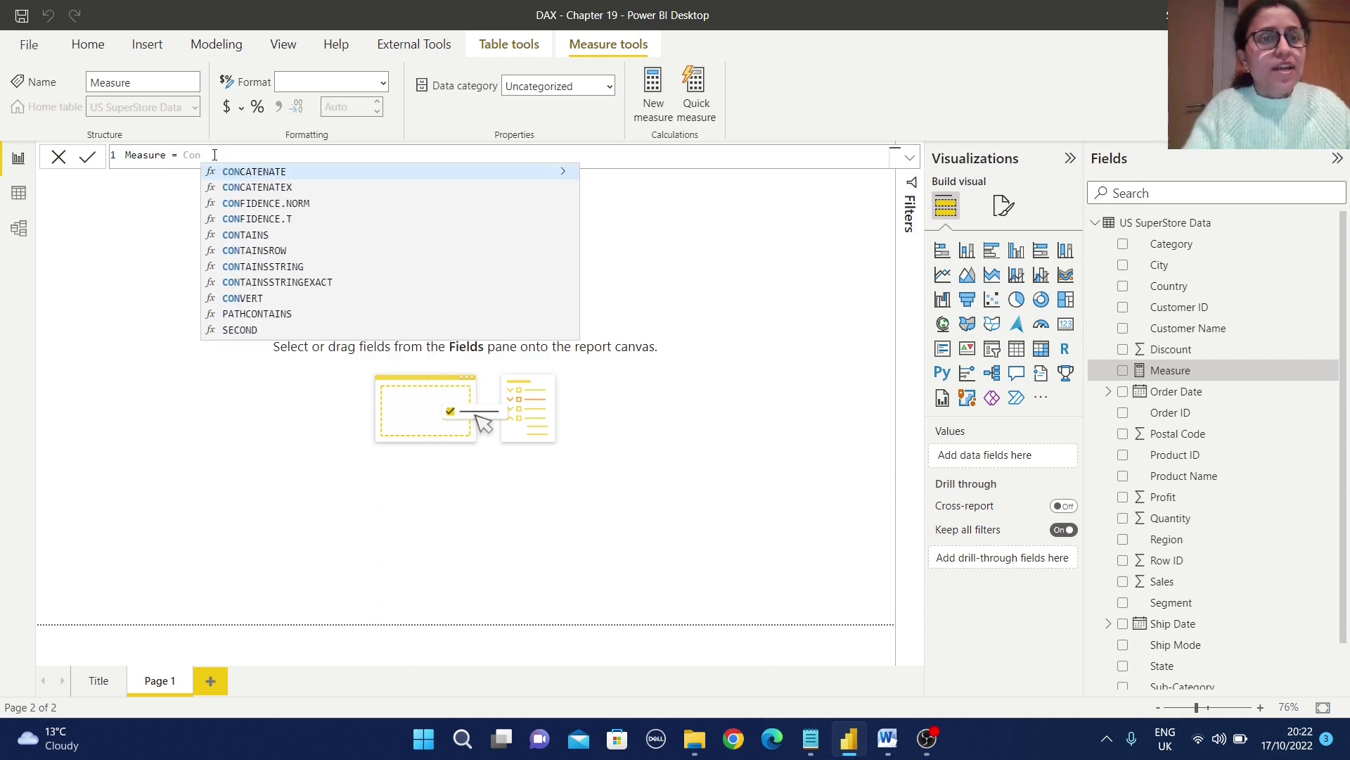
{"action": "key", "text": "Down"}
{"action": "key", "text": "Down"}
{"action": "key", "text": "Down"}
{"action": "key", "text": "Down"}
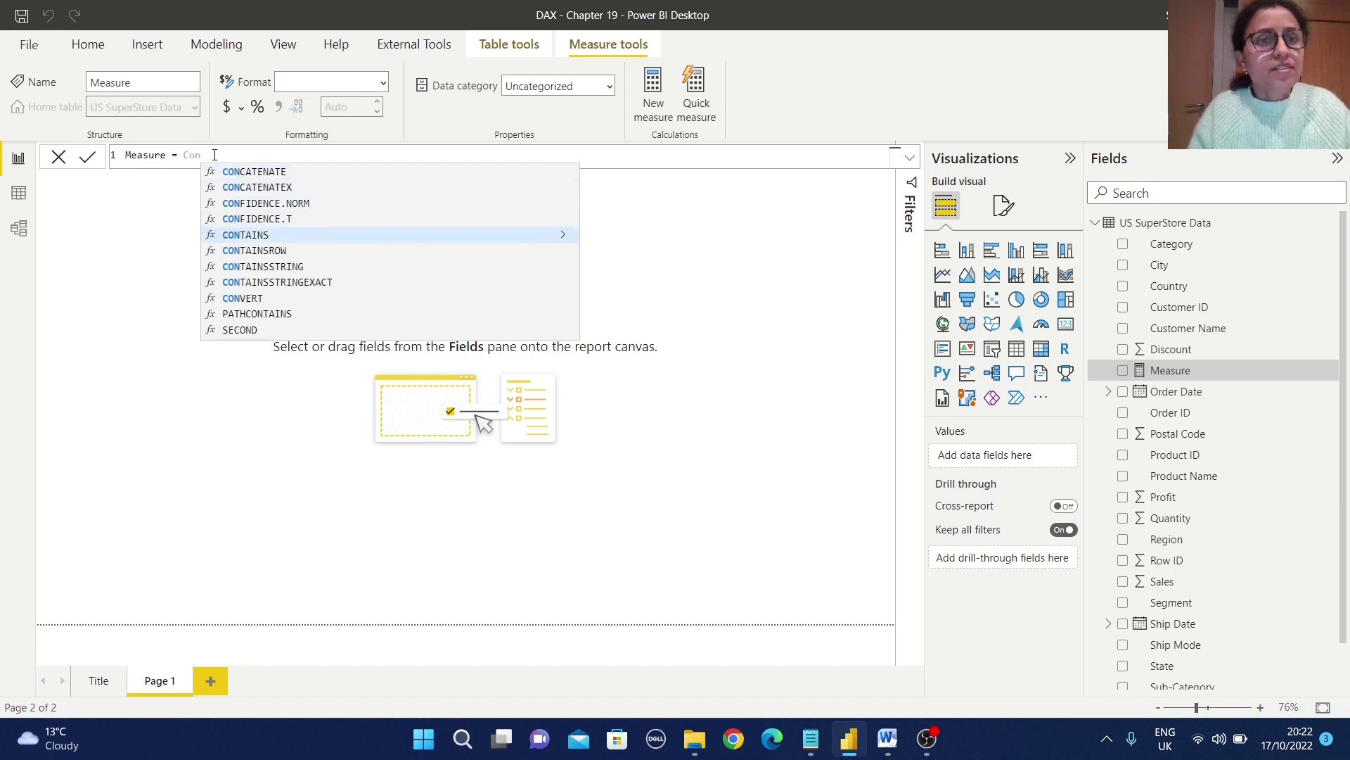
{"action": "key", "text": "Tab"}
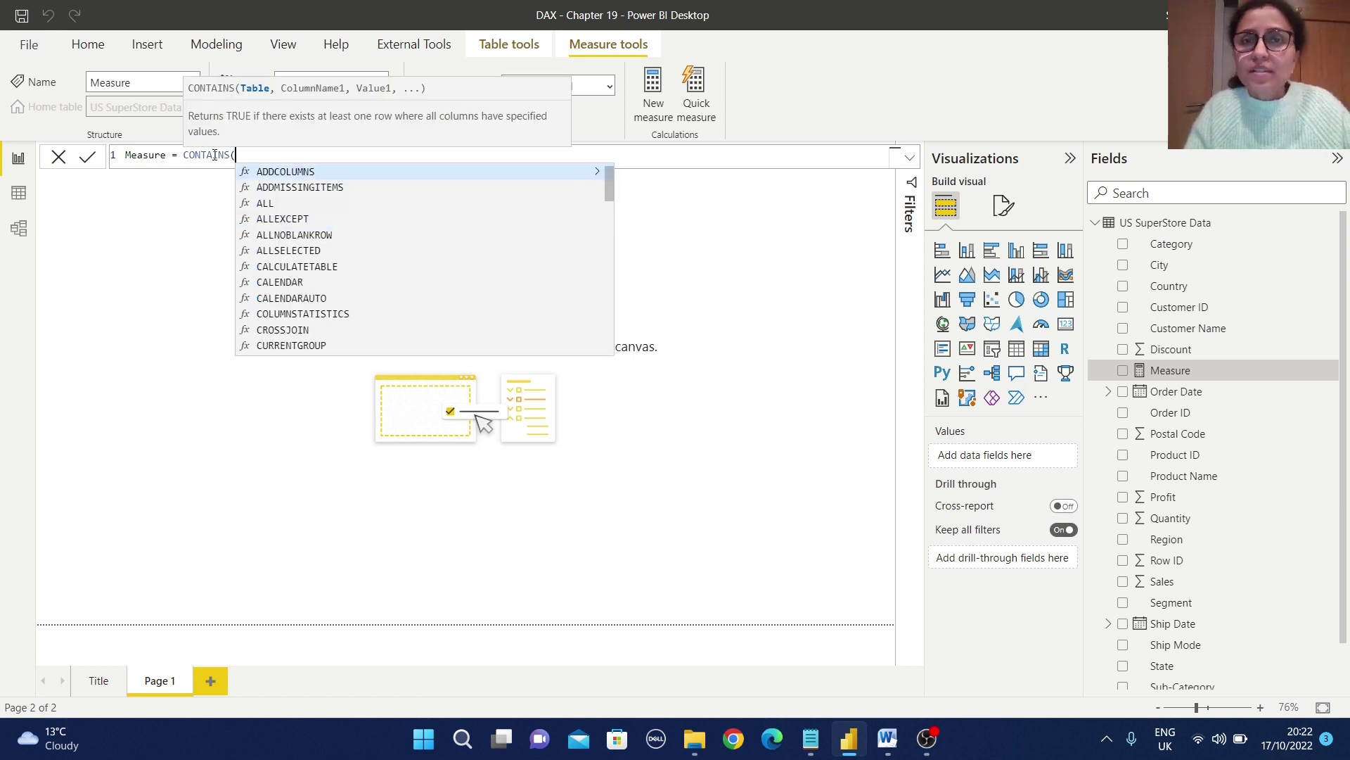
{"action": "type", "text": "u"}
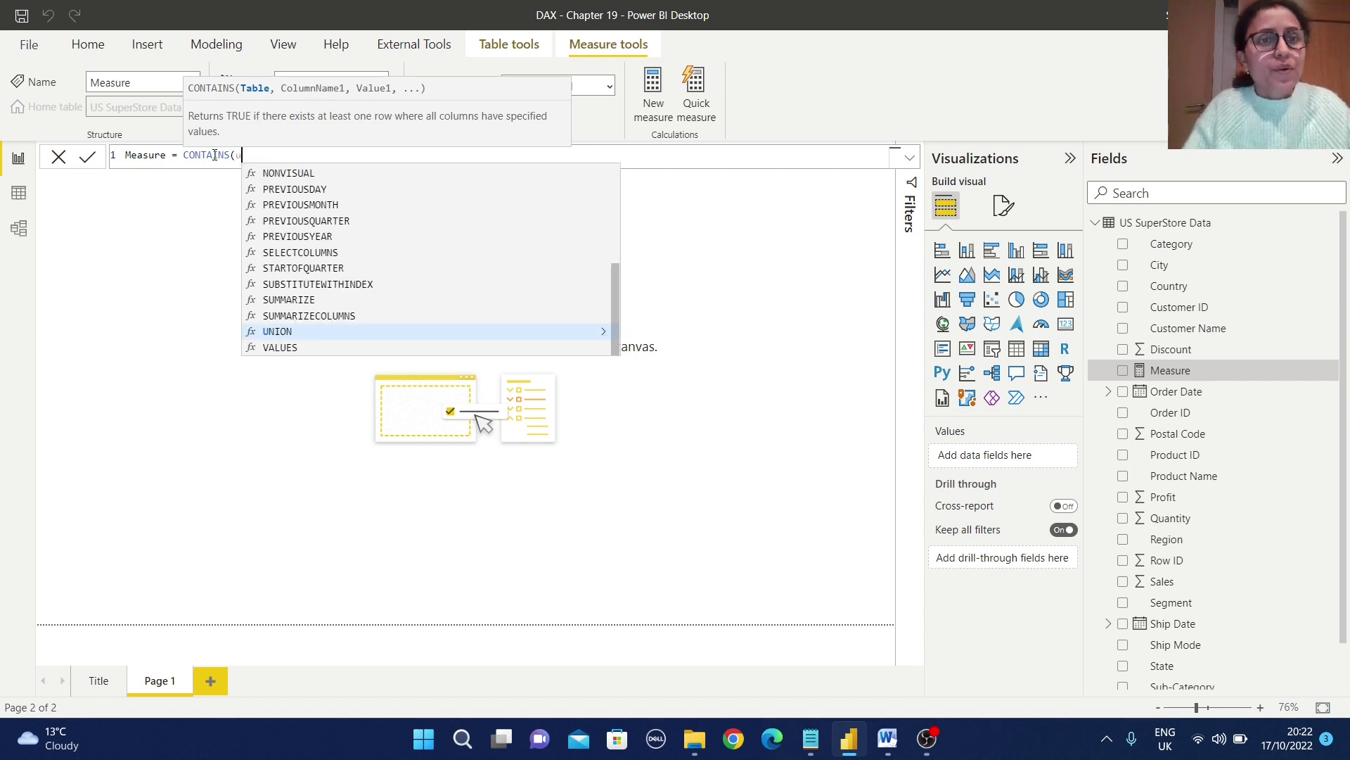
{"action": "key", "text": "BackSpace"}
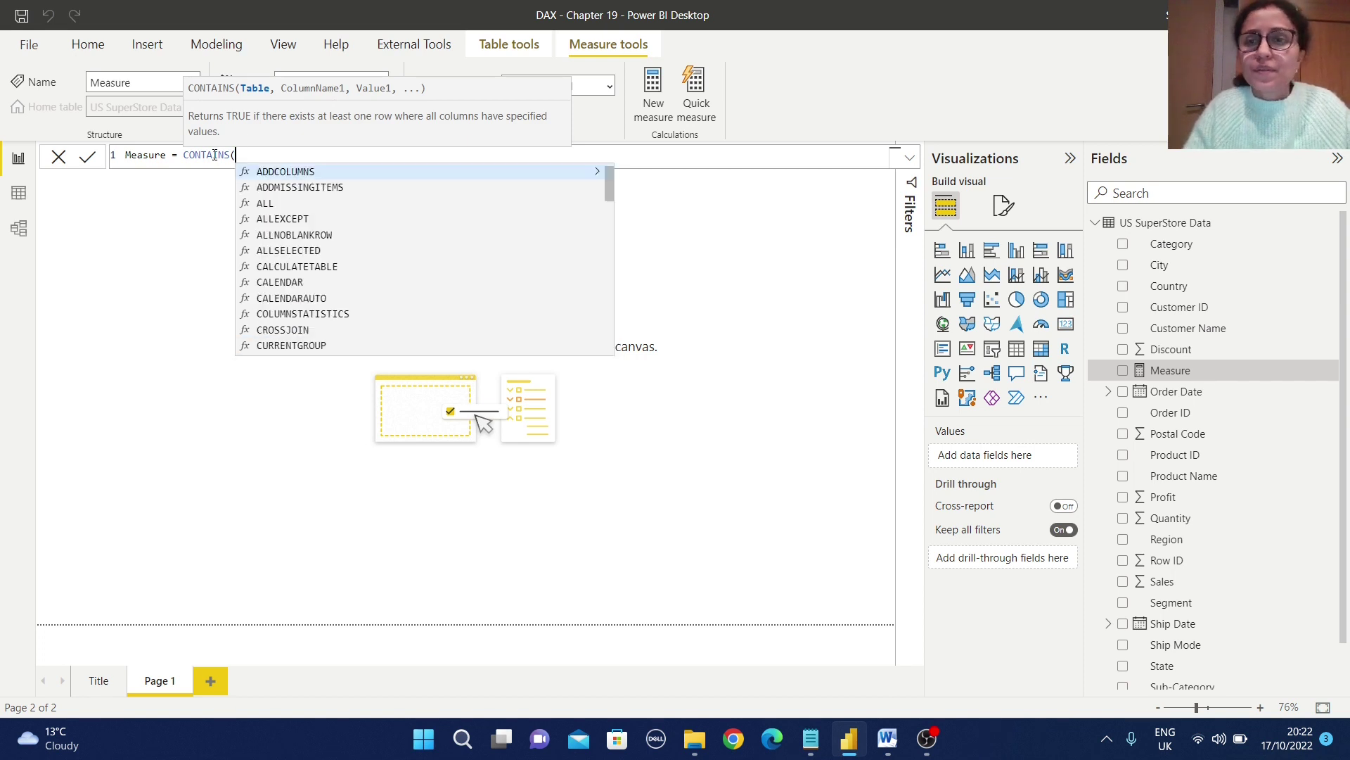
{"action": "type", "text": "us"}
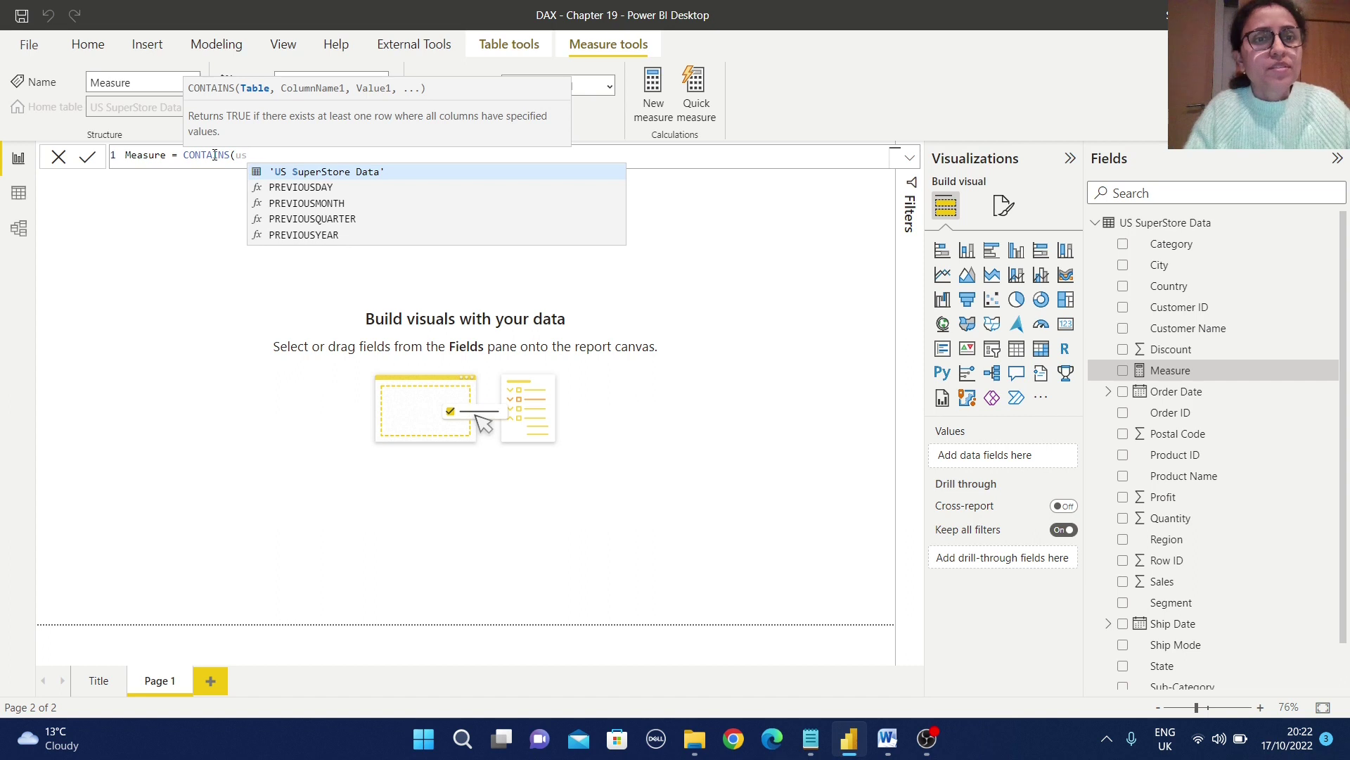
{"action": "key", "text": "Down"}
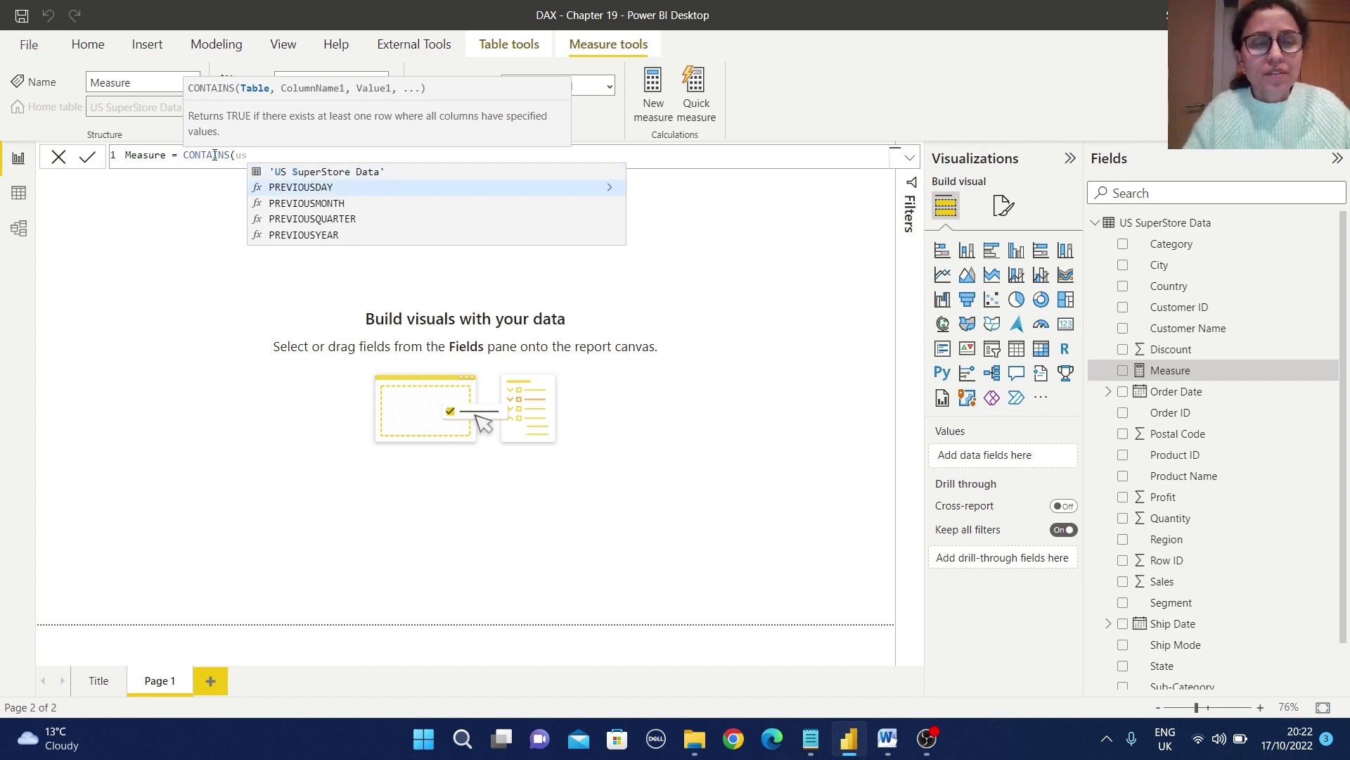
{"action": "key", "text": "Up"}
{"action": "key", "text": "Tab"}
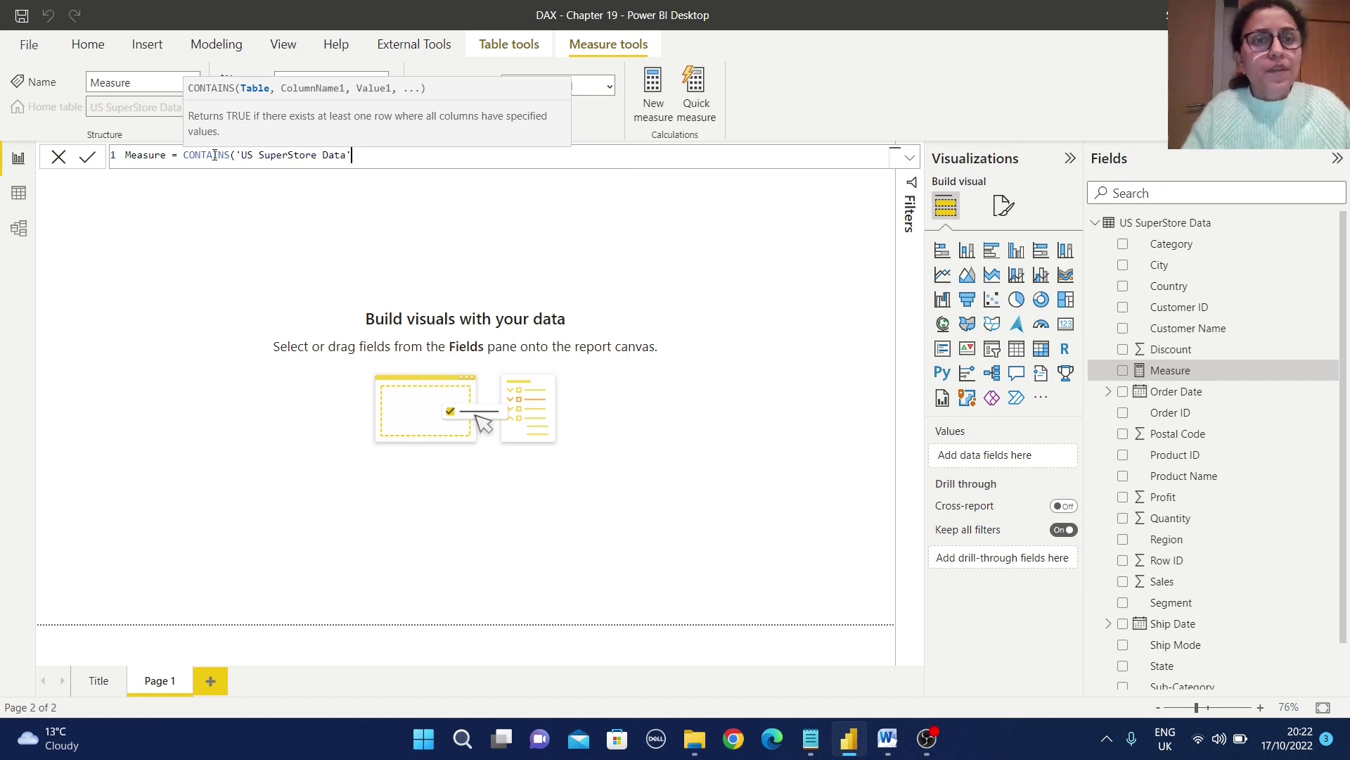
- Add 'US SuperStore Data'[Product ID] as the first column argument of the CONTAINS formula
{"action": "type", "text": ","}
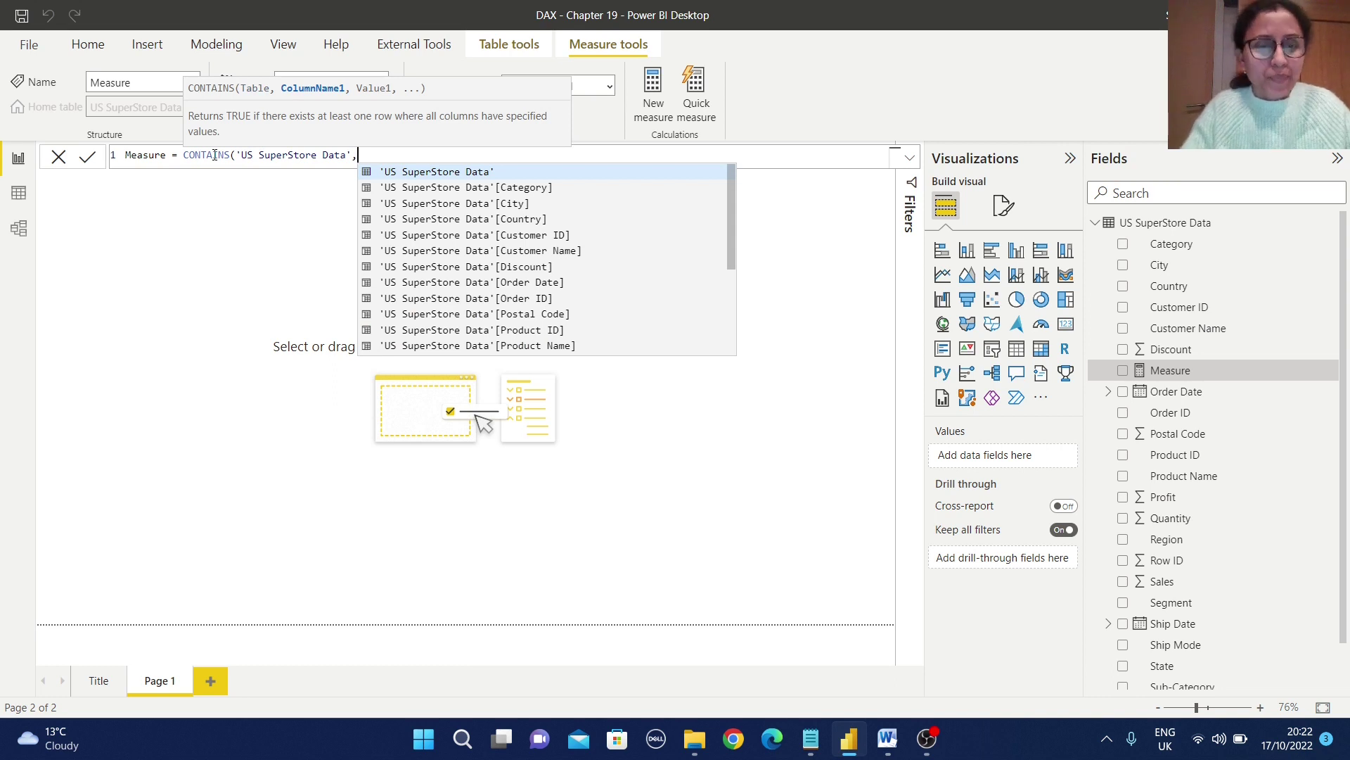
{"action": "type", "text": "product"}
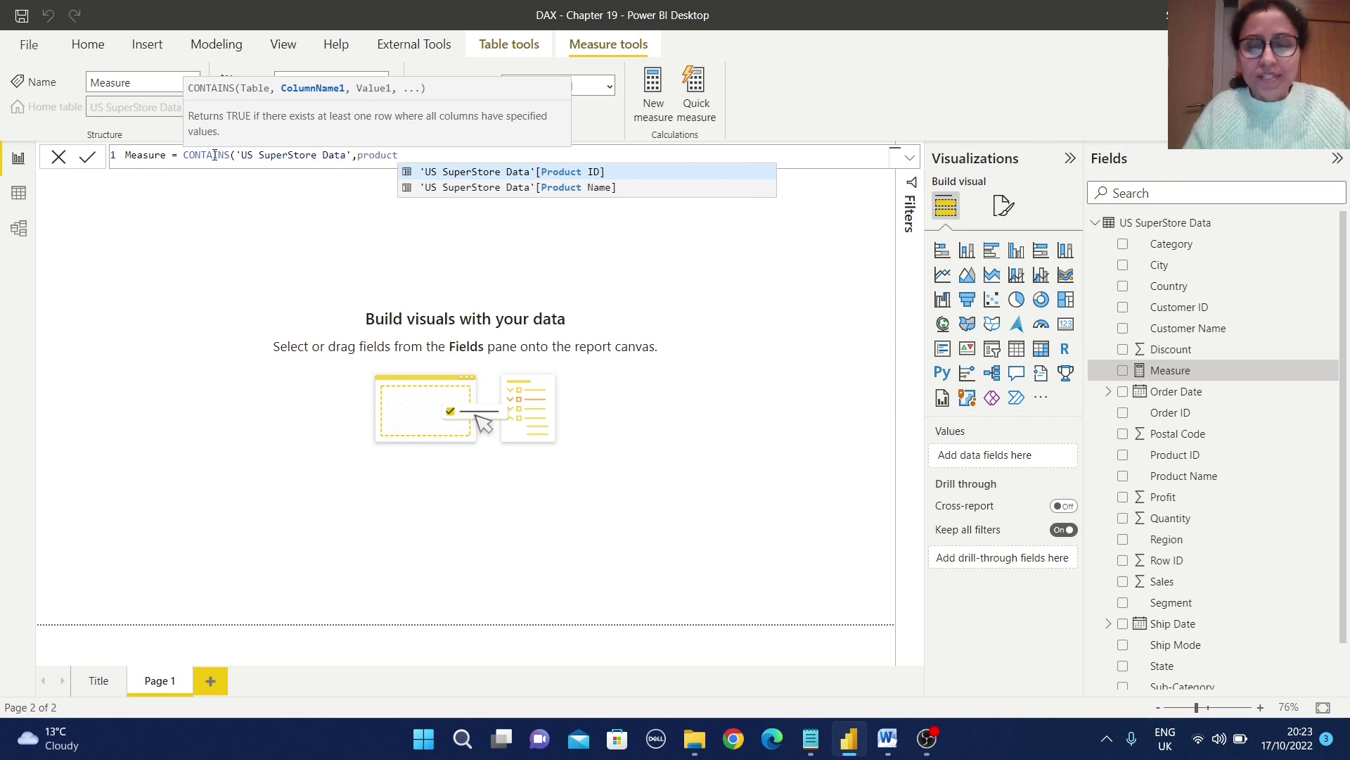
{"action": "key", "text": "Down"}
{"action": "key", "text": "Up"}
{"action": "key", "text": "Tab"}
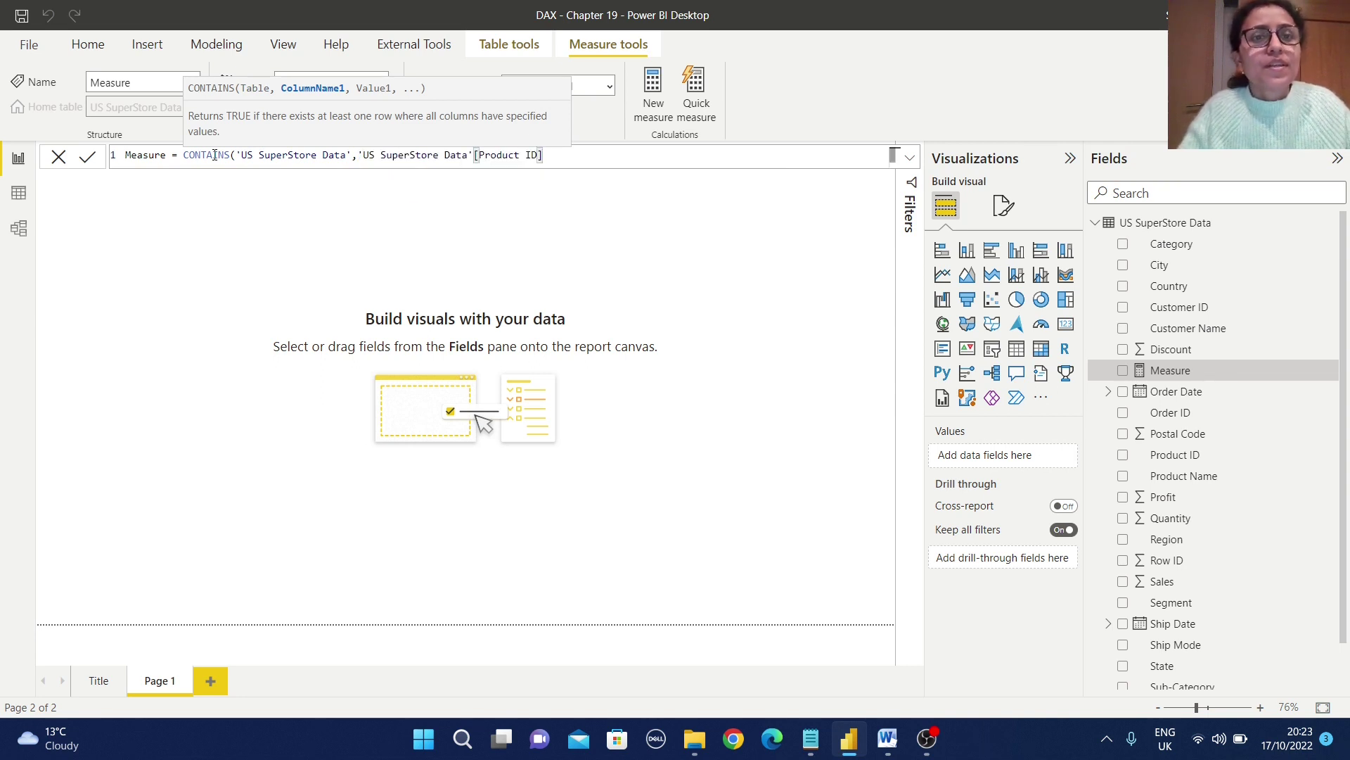
- Complete the CONTAINS formula with "OFF-BI-10004970" as the value to find in Product ID
{"action": "type", "text": ","}
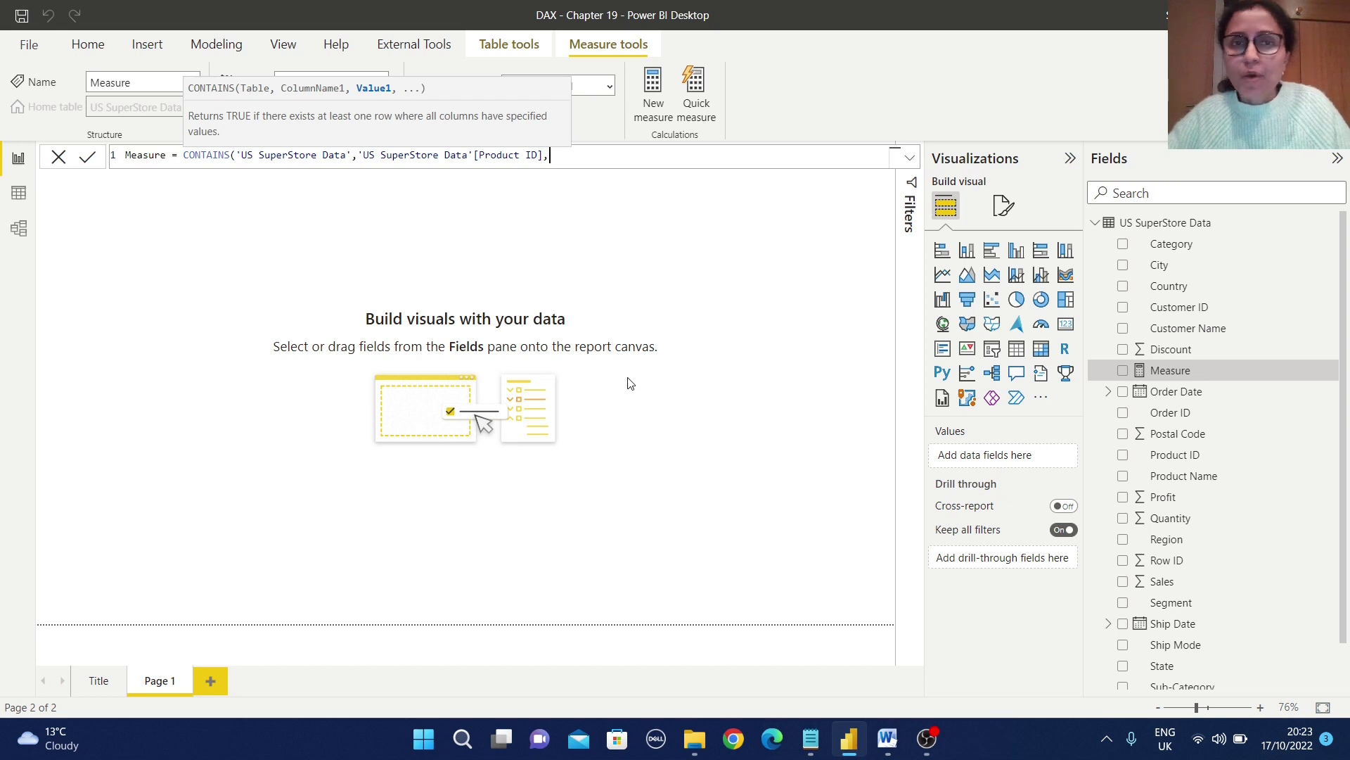
{"action": "left_click", "coordinate": [564, 157]}
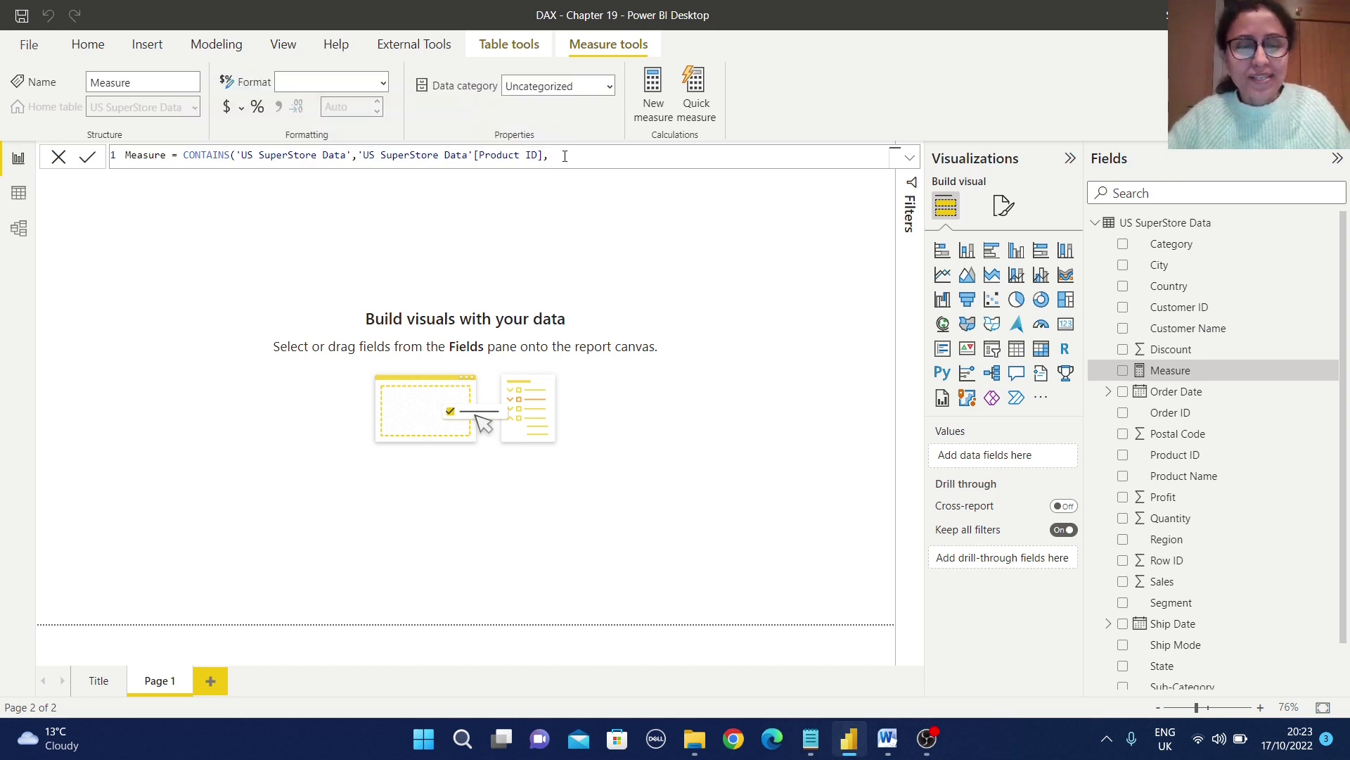
{"action": "type", "text": "\"OFF-BI-10004970\""}
{"action": "type", "text": ")"}
- Name the CONTAINS measure Use_of_contains and commit its formula
{"action": "double_click", "coordinate": [145, 154]}
{"action": "type", "text": "Use_of_con"}
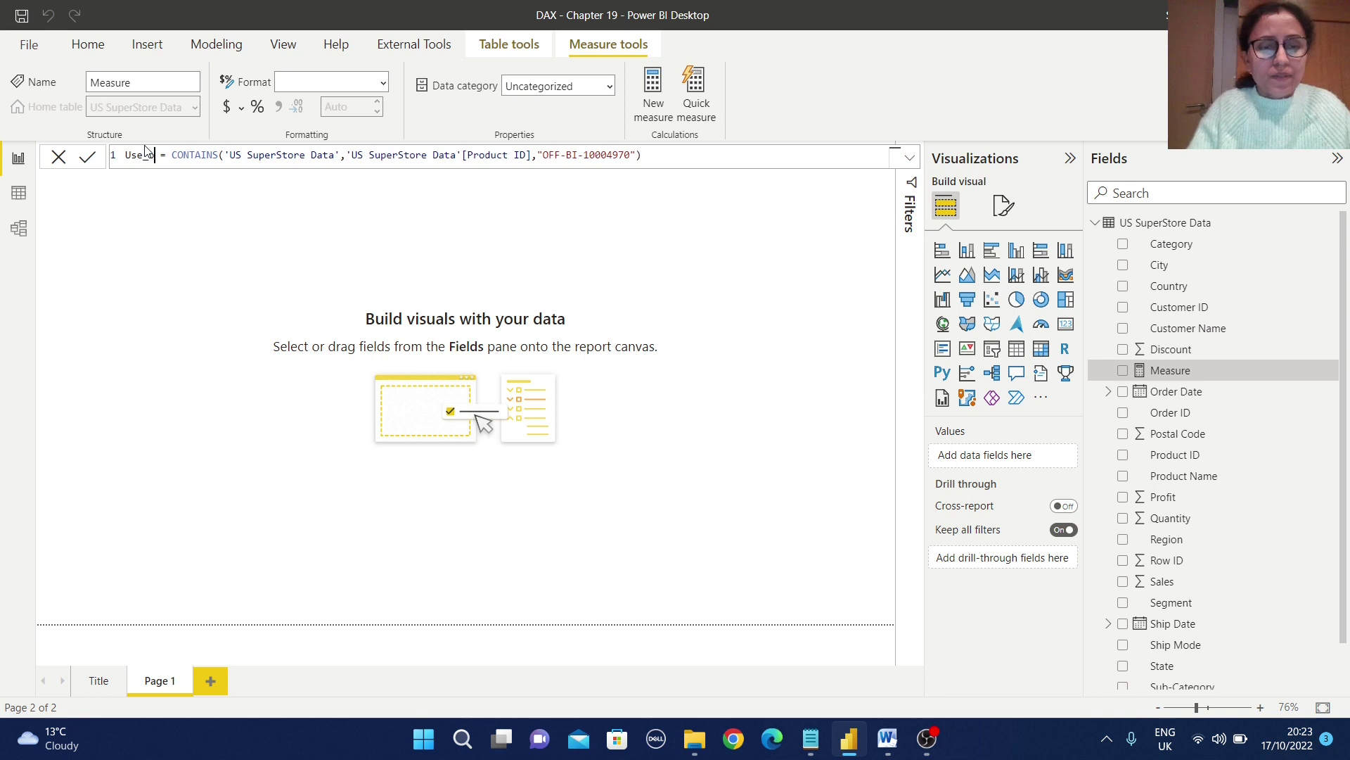
{"action": "type", "text": "tains"}
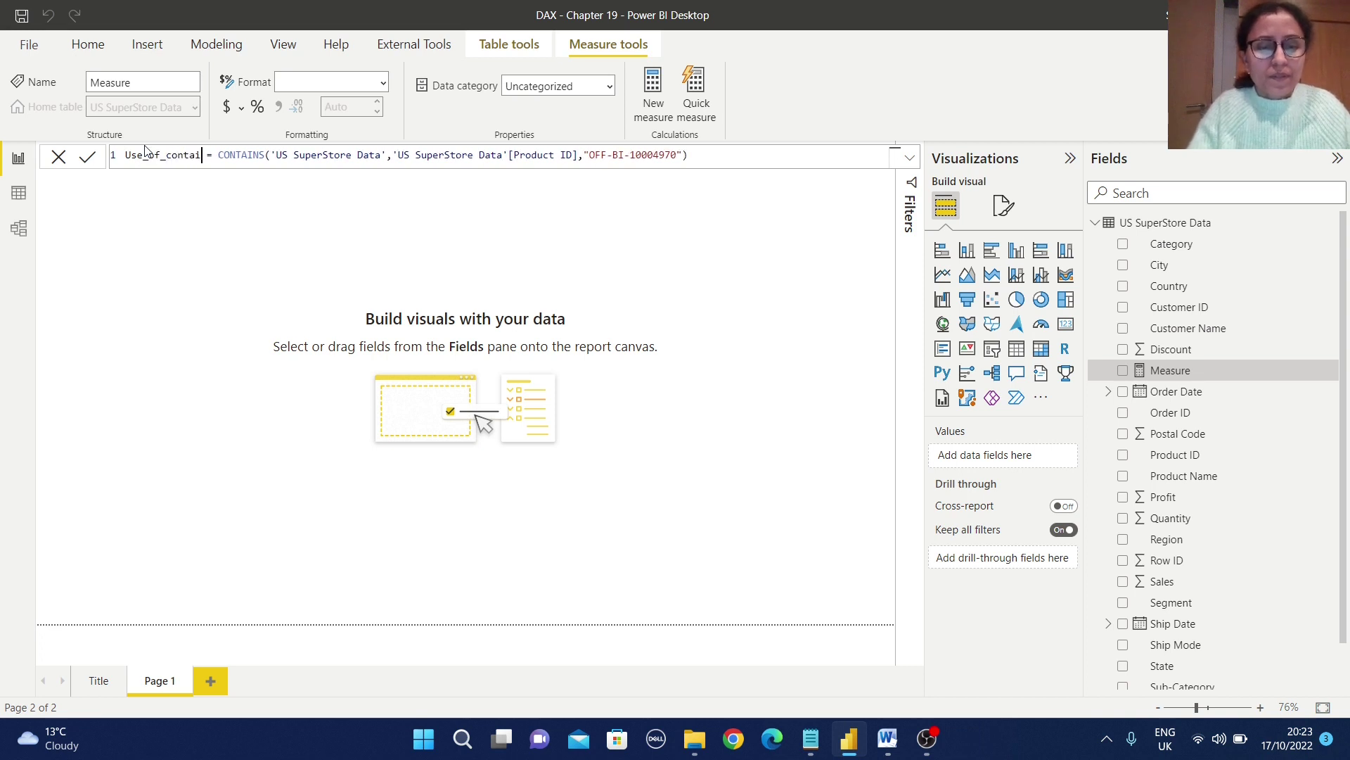
{"action": "left_click", "coordinate": [88, 157]}
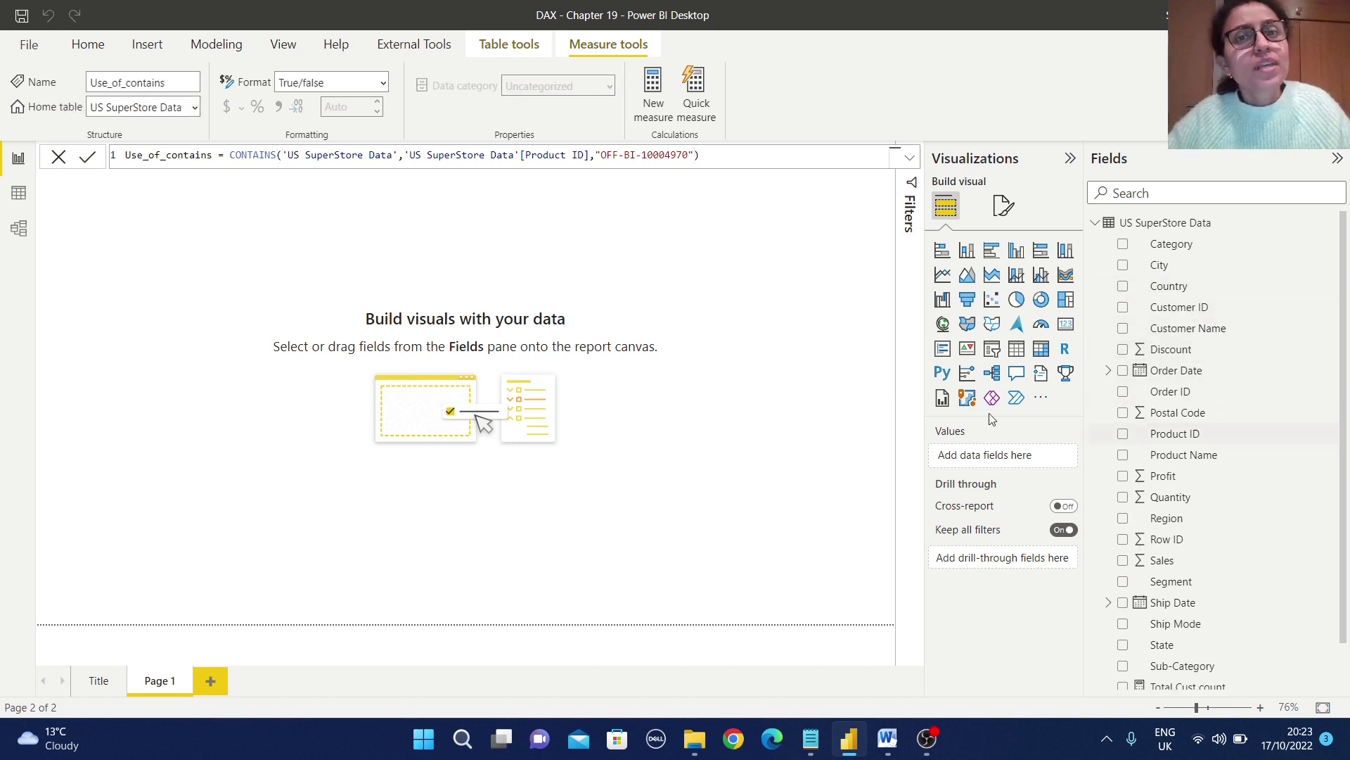
- Insert an empty table visual on Page 1 and move it to the right half of the canvas
{"action": "left_click", "coordinate": [737, 394]}
{"action": "left_click", "coordinate": [1017, 350]}
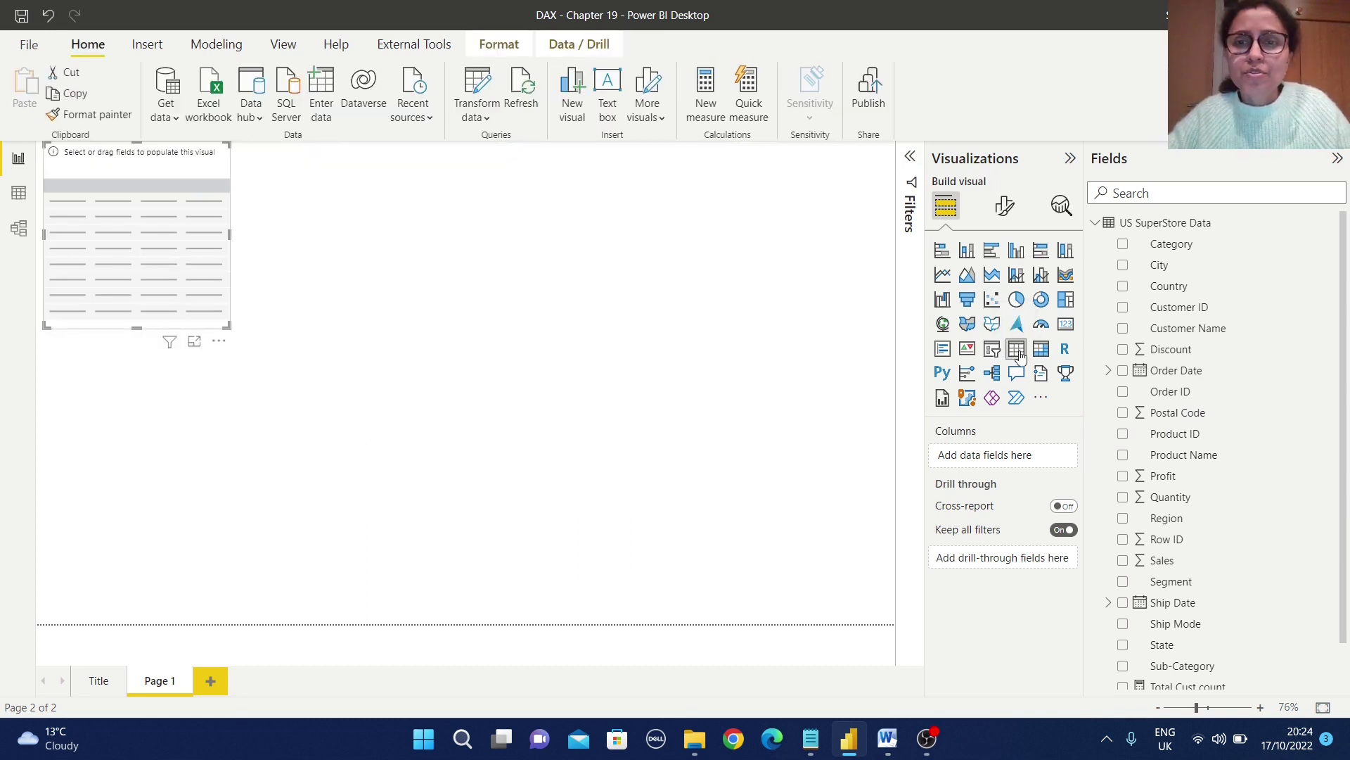
{"action": "left_click_drag", "start_coordinate": [121, 167], "coordinate": [727, 306]}
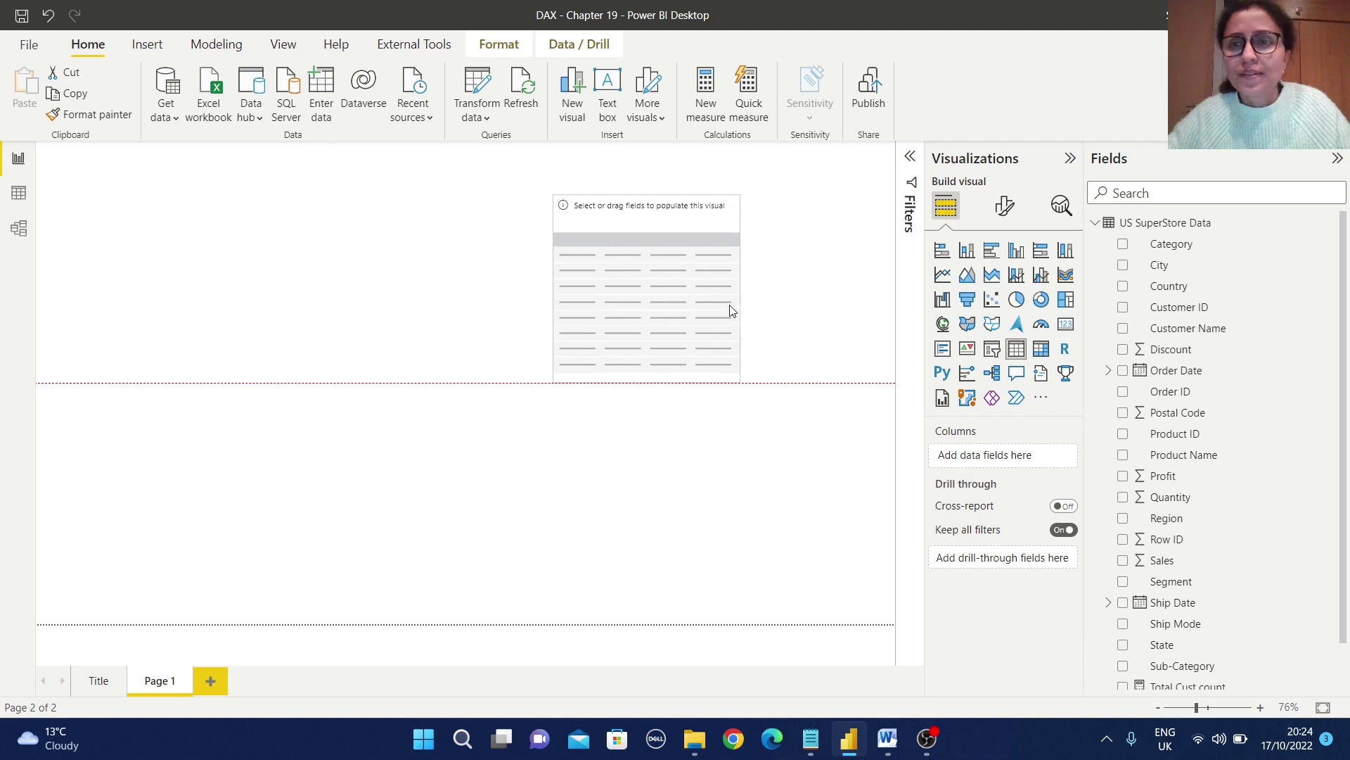
- Fill the table visual with Region, Ship Mode and Use_of_contains, and enlarge it to show more rows
{"action": "scroll", "coordinate": [1227, 501], "scroll_direction": "down", "scroll_amount": 1}
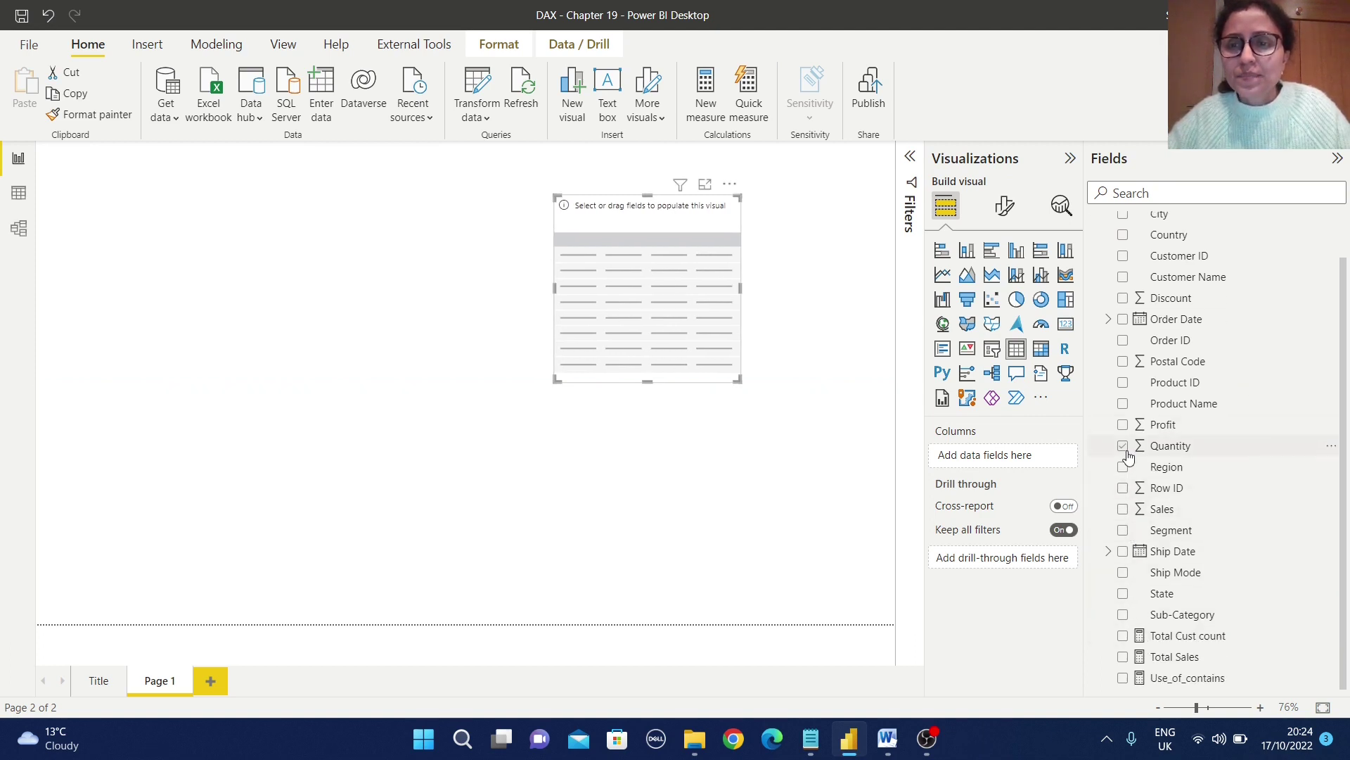
{"action": "left_click", "coordinate": [1122, 467]}
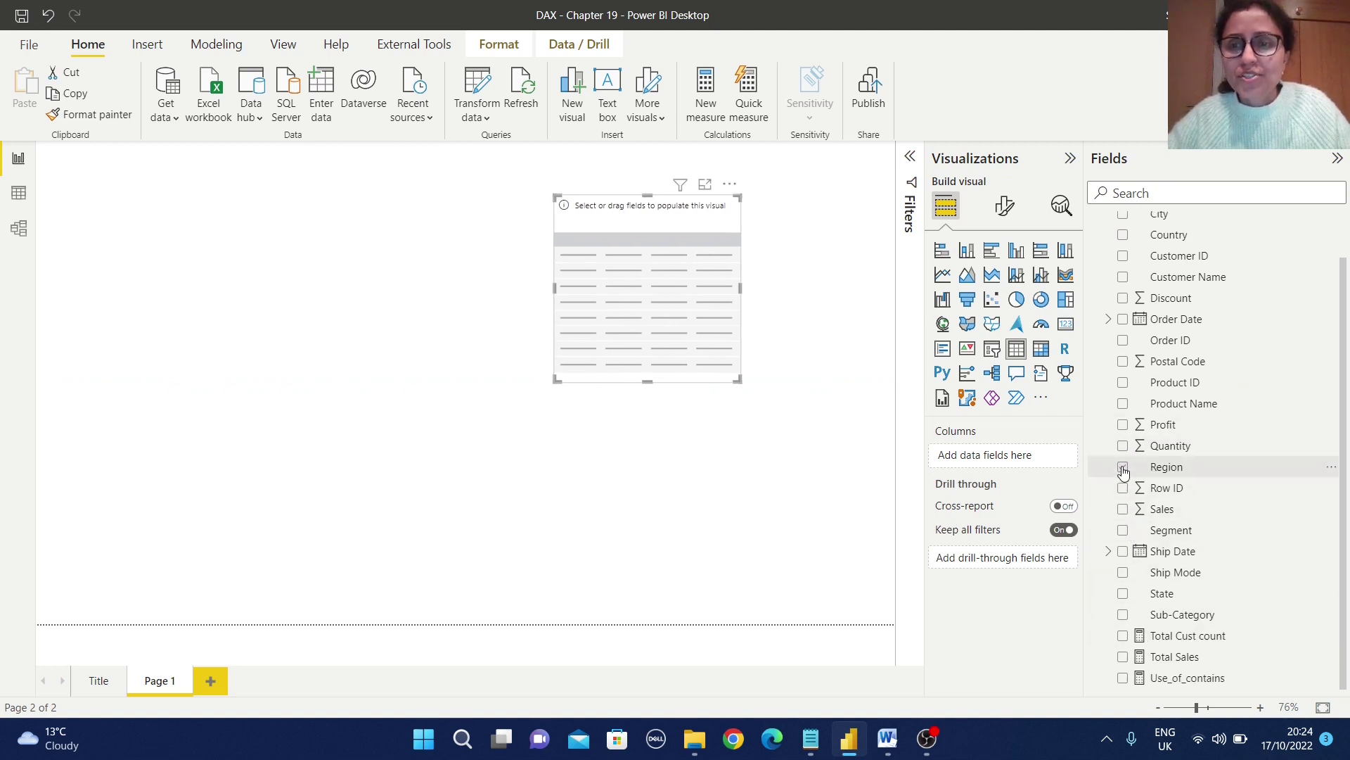
{"action": "left_click", "coordinate": [1123, 573]}
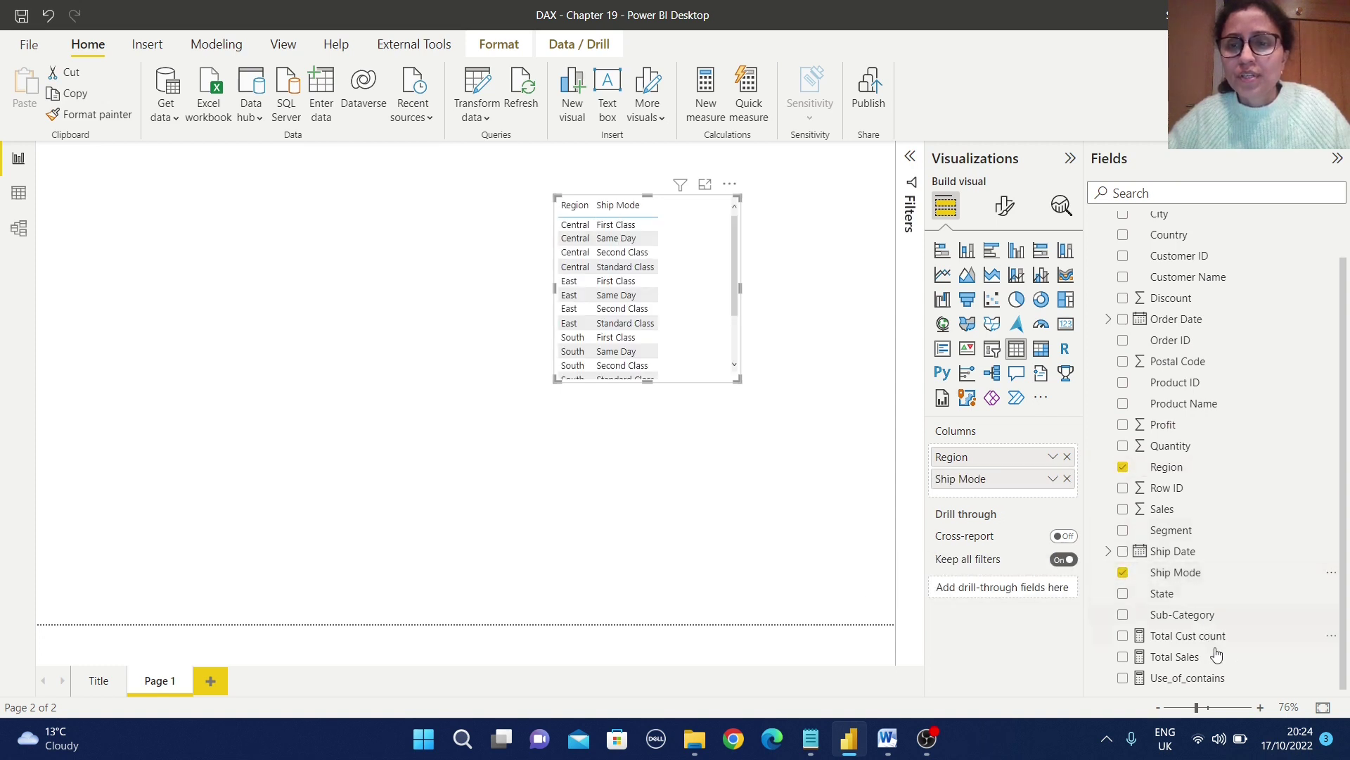
{"action": "left_click", "coordinate": [1124, 678]}
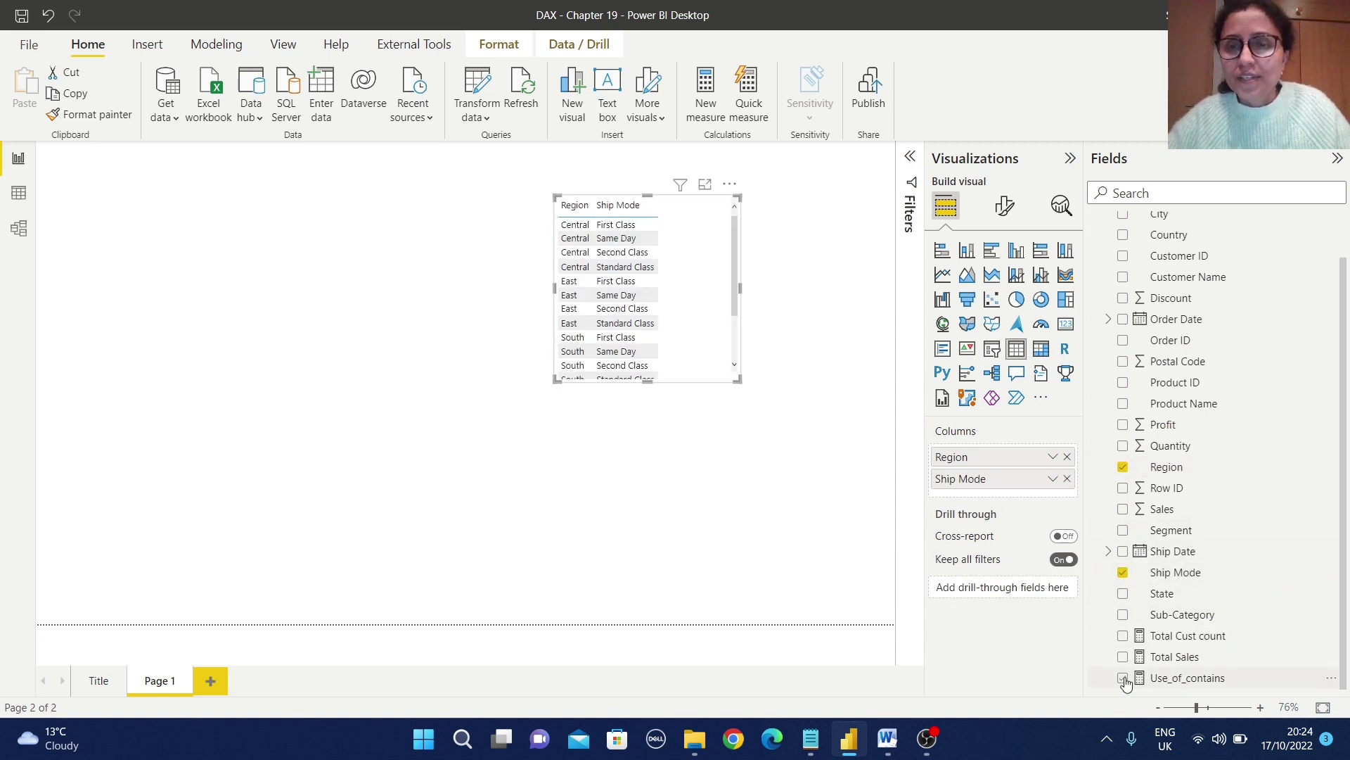
{"action": "left_click_drag", "start_coordinate": [649, 381], "coordinate": [675, 455]}
{"action": "left_click", "coordinate": [762, 247]}
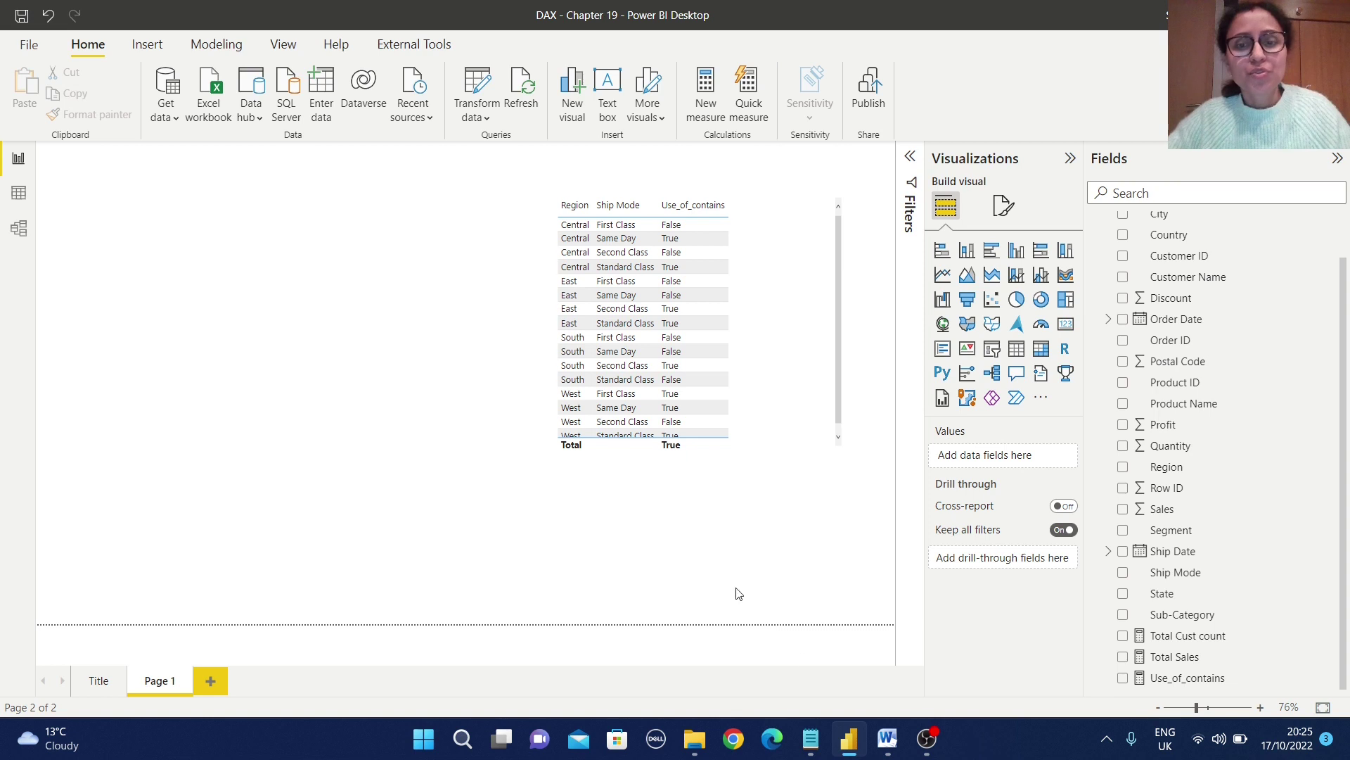
- Start a new measure named cust_count_prod in the US SuperStore Data table
{"action": "scroll", "coordinate": [1196, 352], "scroll_direction": "up", "scroll_amount": 2}
{"action": "right_click", "coordinate": [1168, 223]}
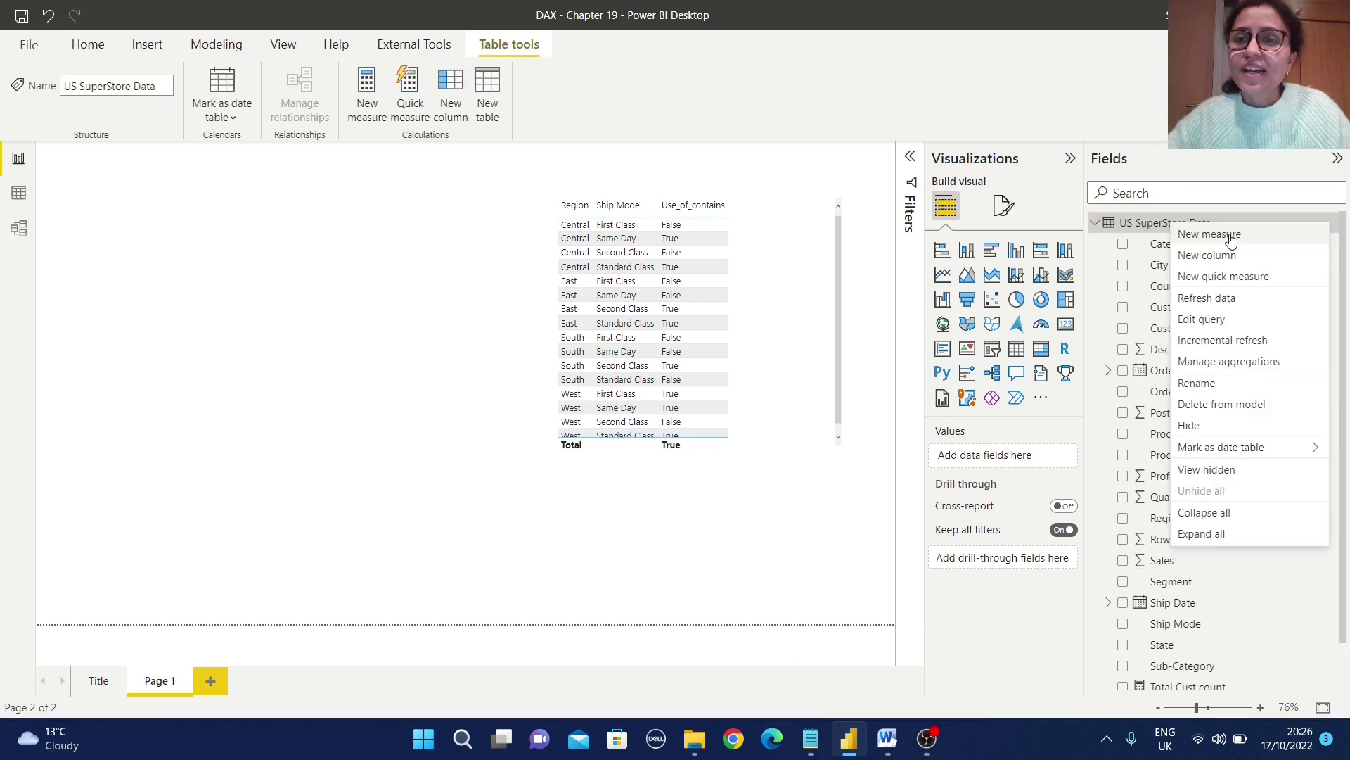
{"action": "left_click", "coordinate": [1229, 236]}
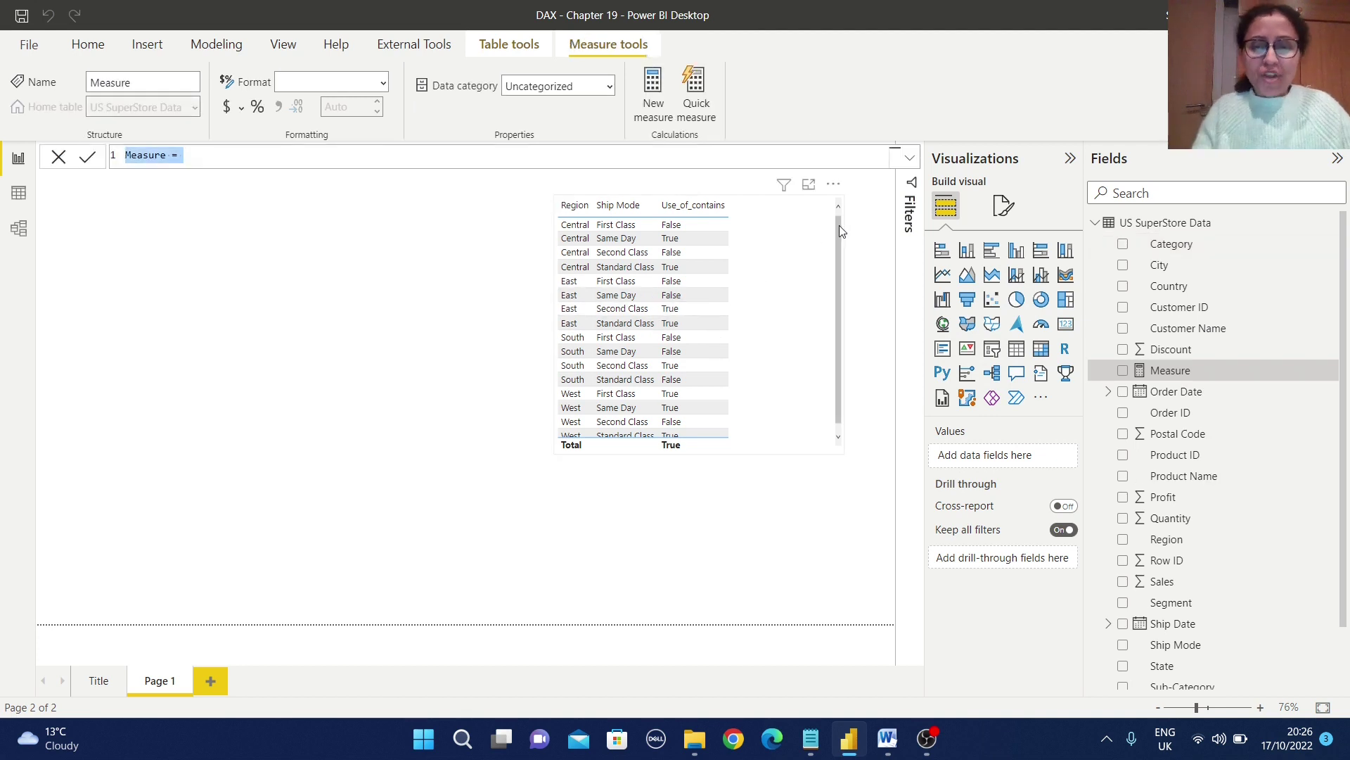
{"action": "key", "text": "BackSpace"}
{"action": "type", "text": "cu"}
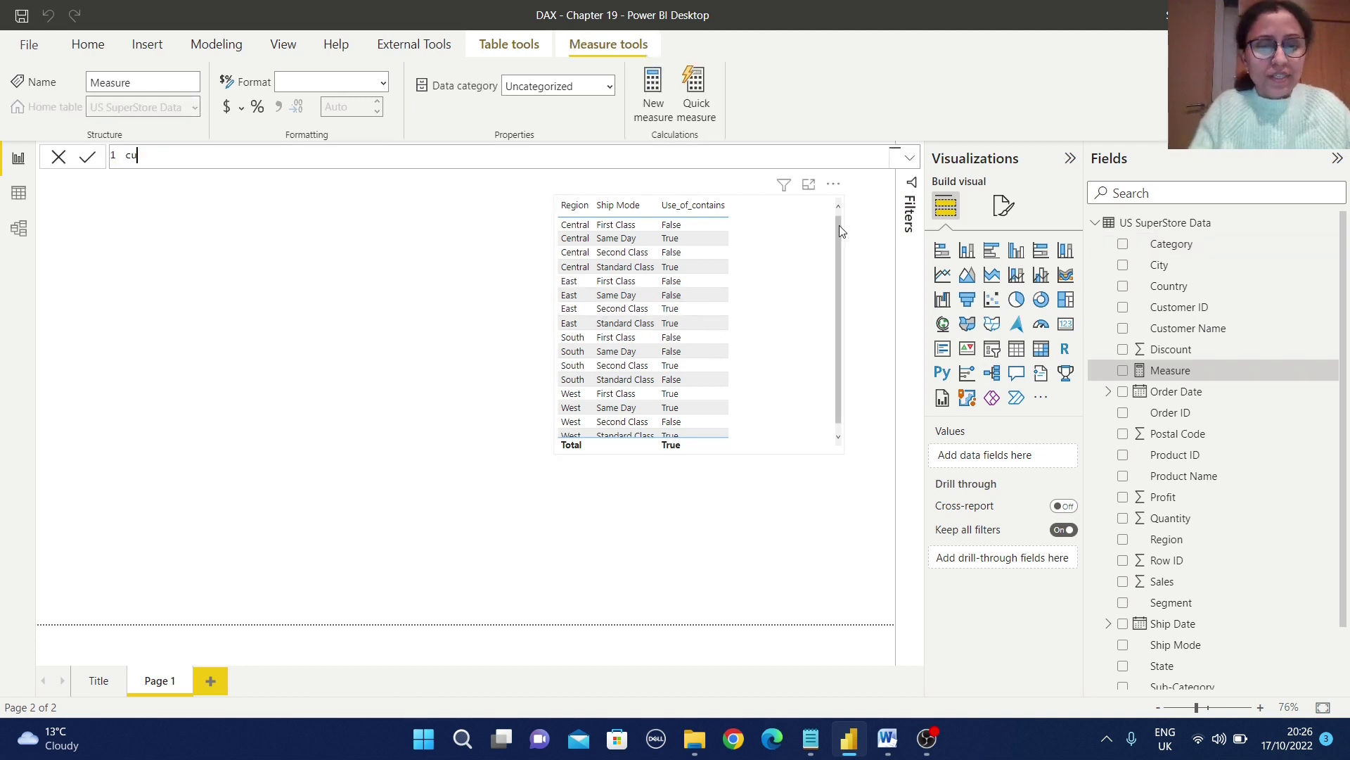
{"action": "type", "text": "st_count"}
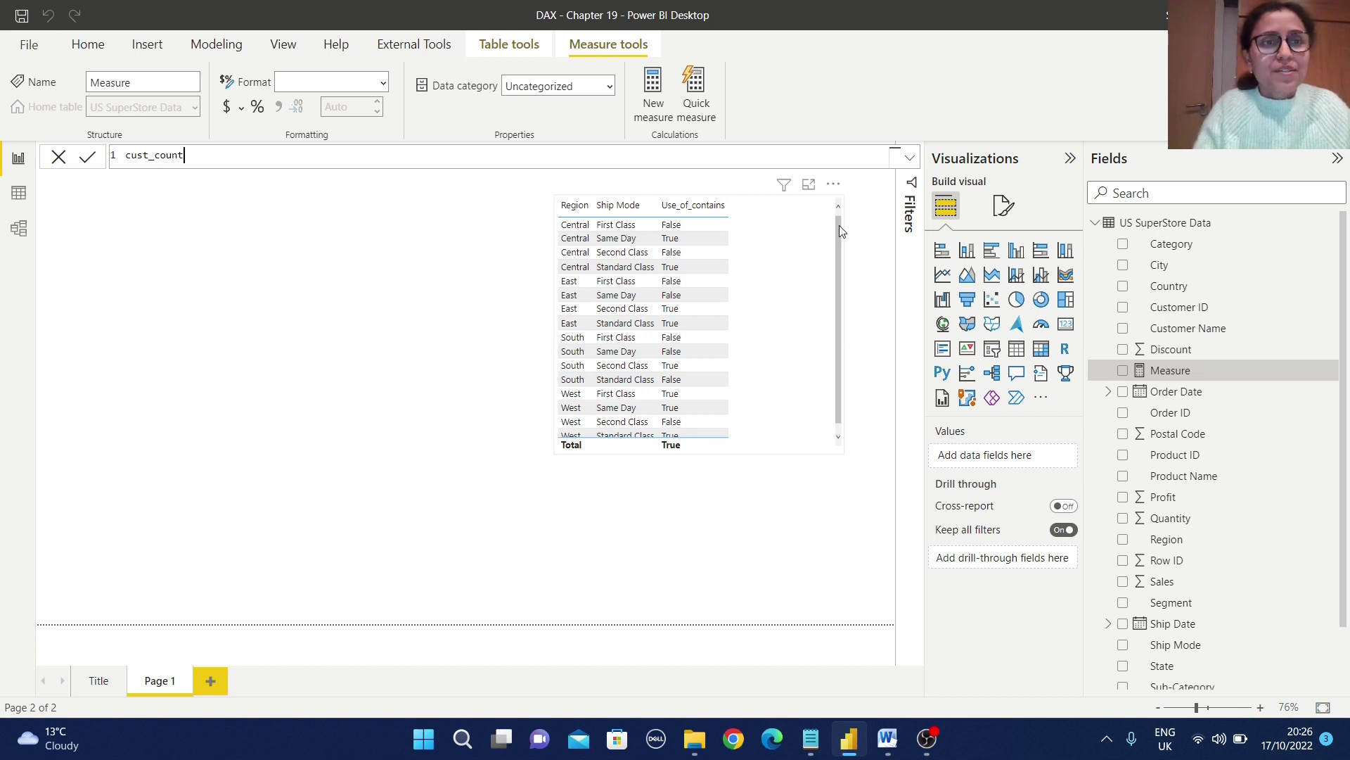
{"action": "type", "text": "_prod"}
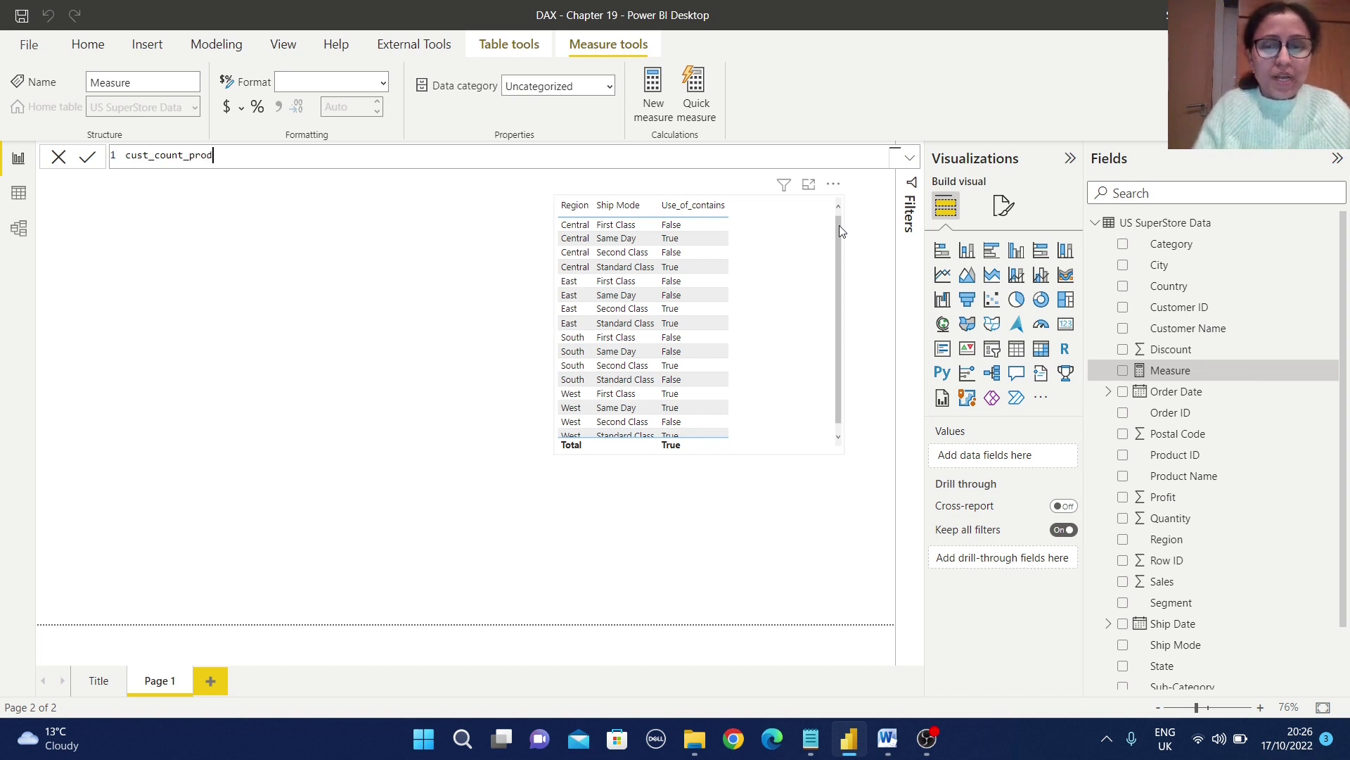
{"action": "type", "text": "_"}
{"action": "key", "text": "BackSpace"}
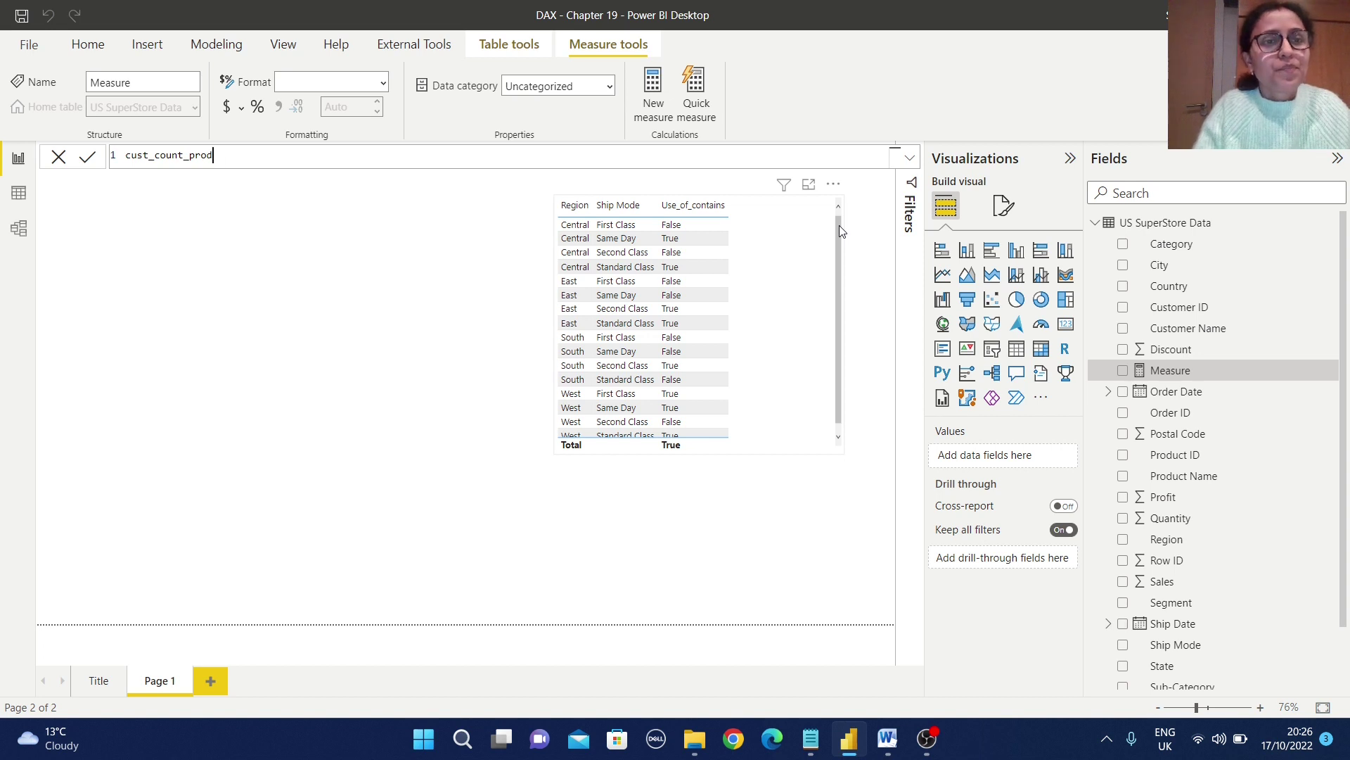
{"action": "type", "text": "="}
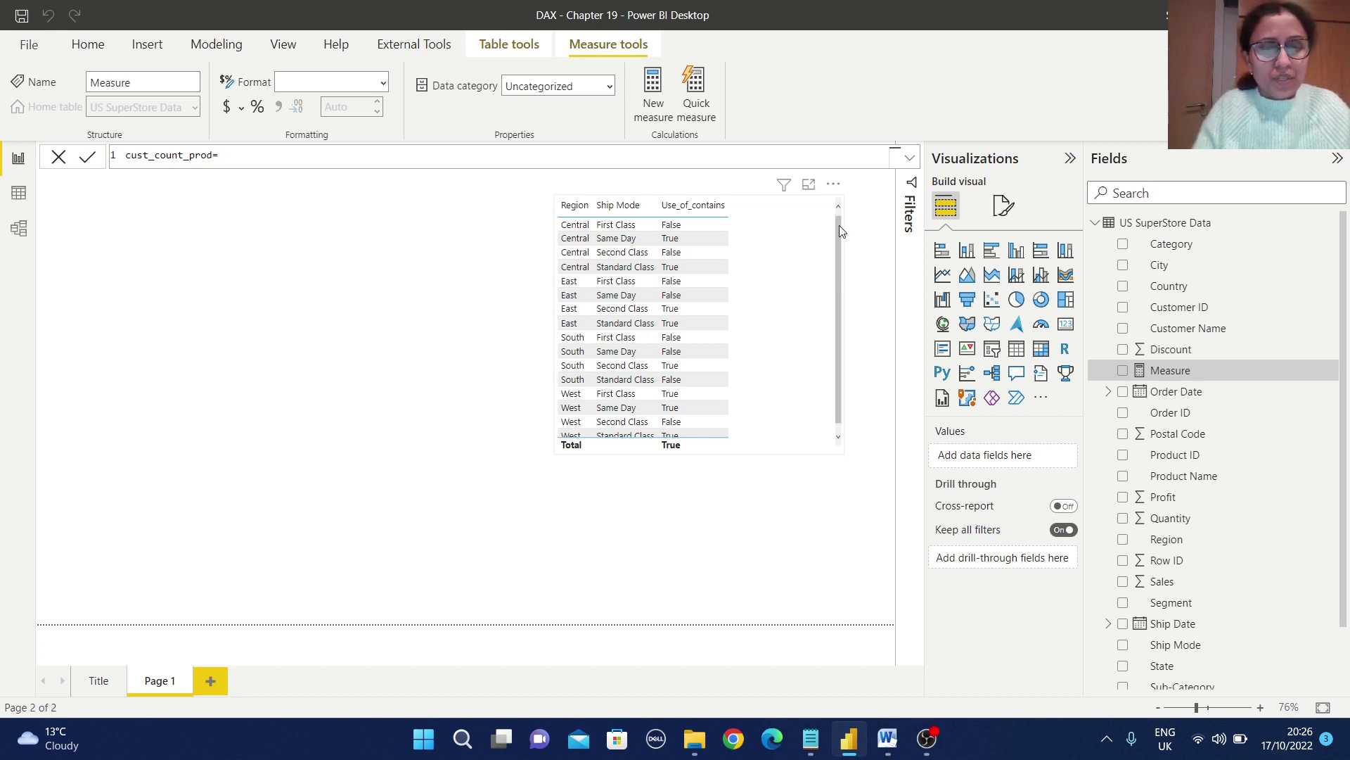
- Begin the cust_count_prod formula with an IF that tests whether 'US SuperStore Data'[Use_of_contains] equals TRUE()
{"action": "type", "text": "IF("}
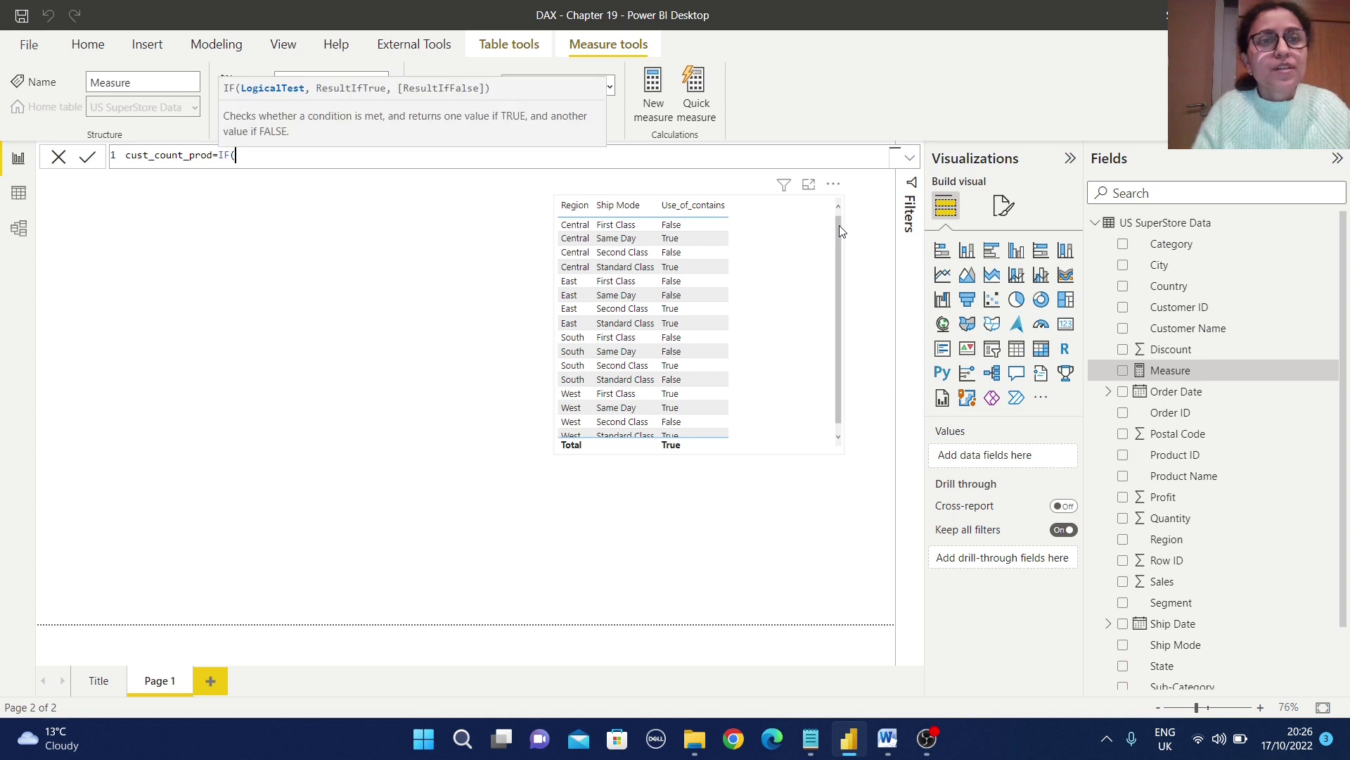
{"action": "type", "text": "us"}
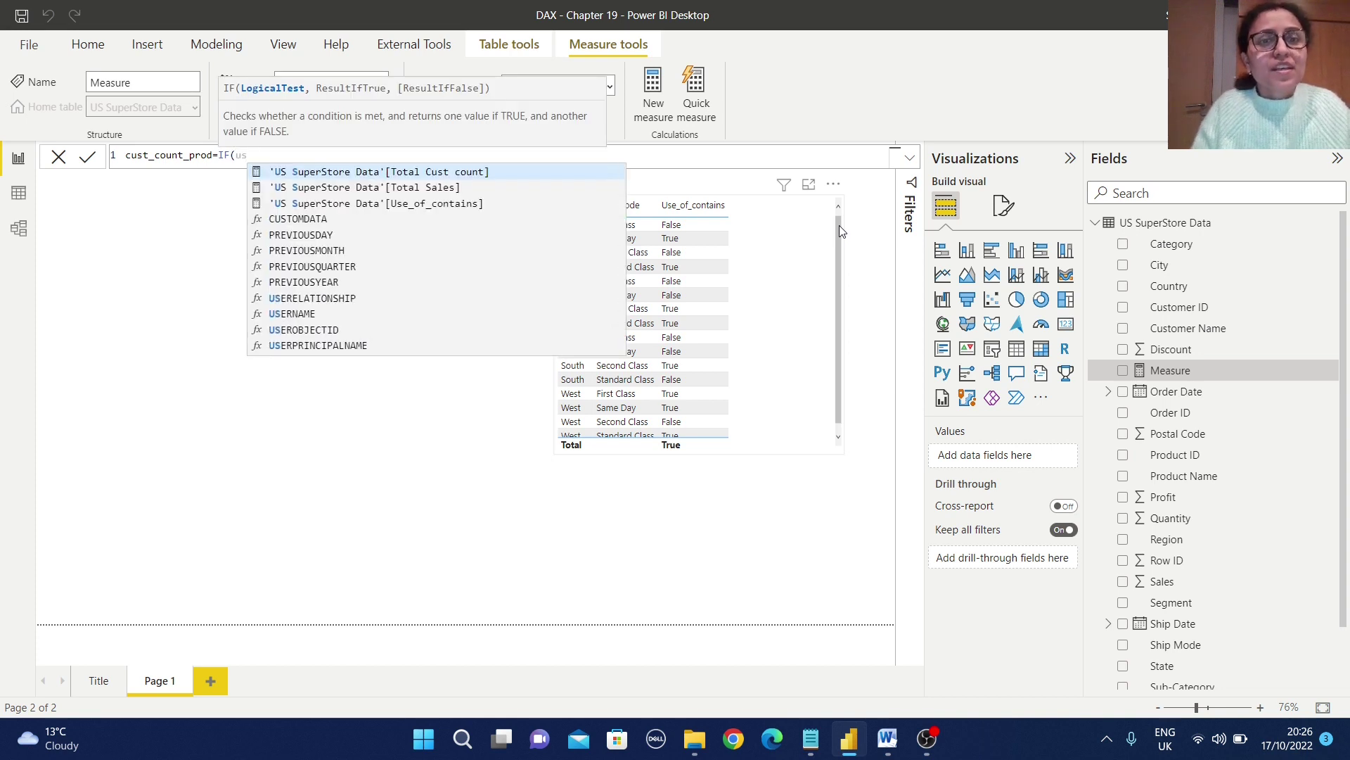
{"action": "key", "text": "Down"}
{"action": "key", "text": "Down"}
{"action": "key", "text": "Tab"}
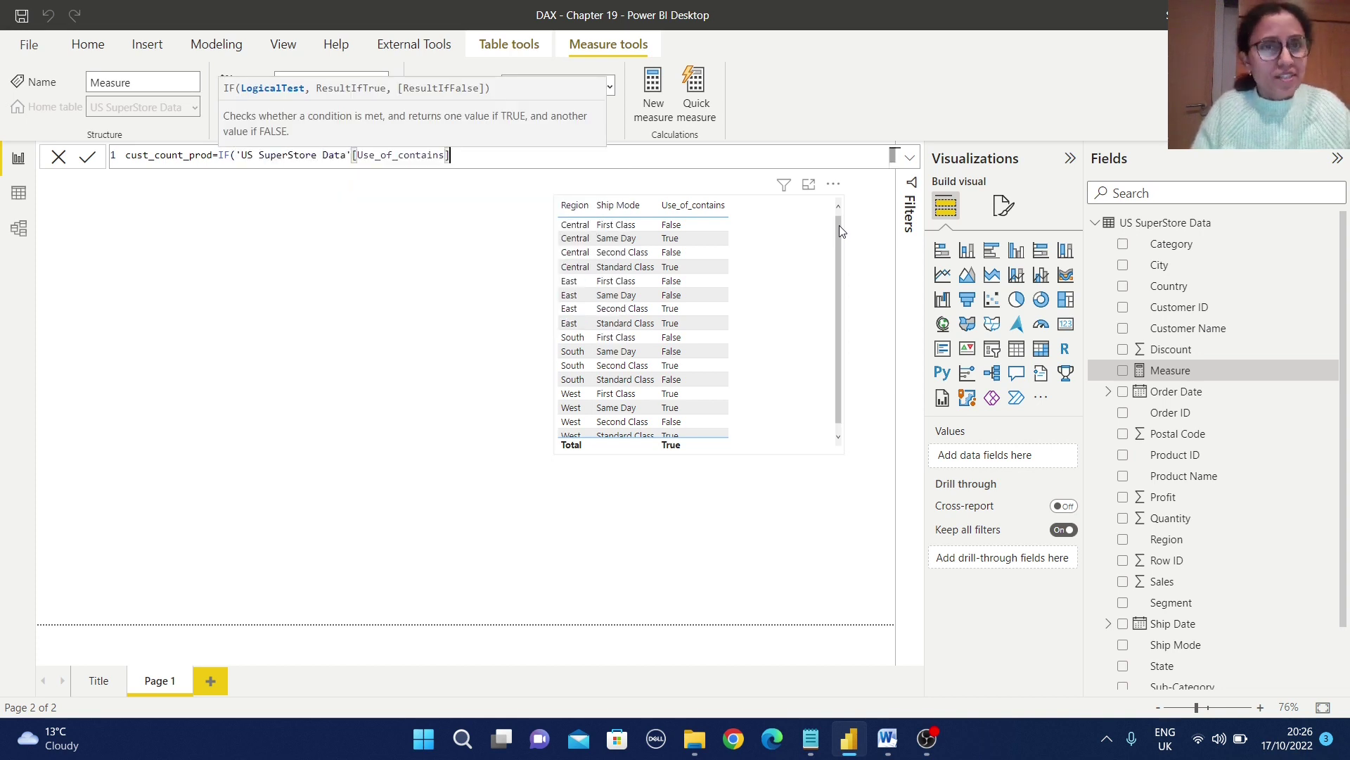
{"action": "type", "text": "=TRU"}
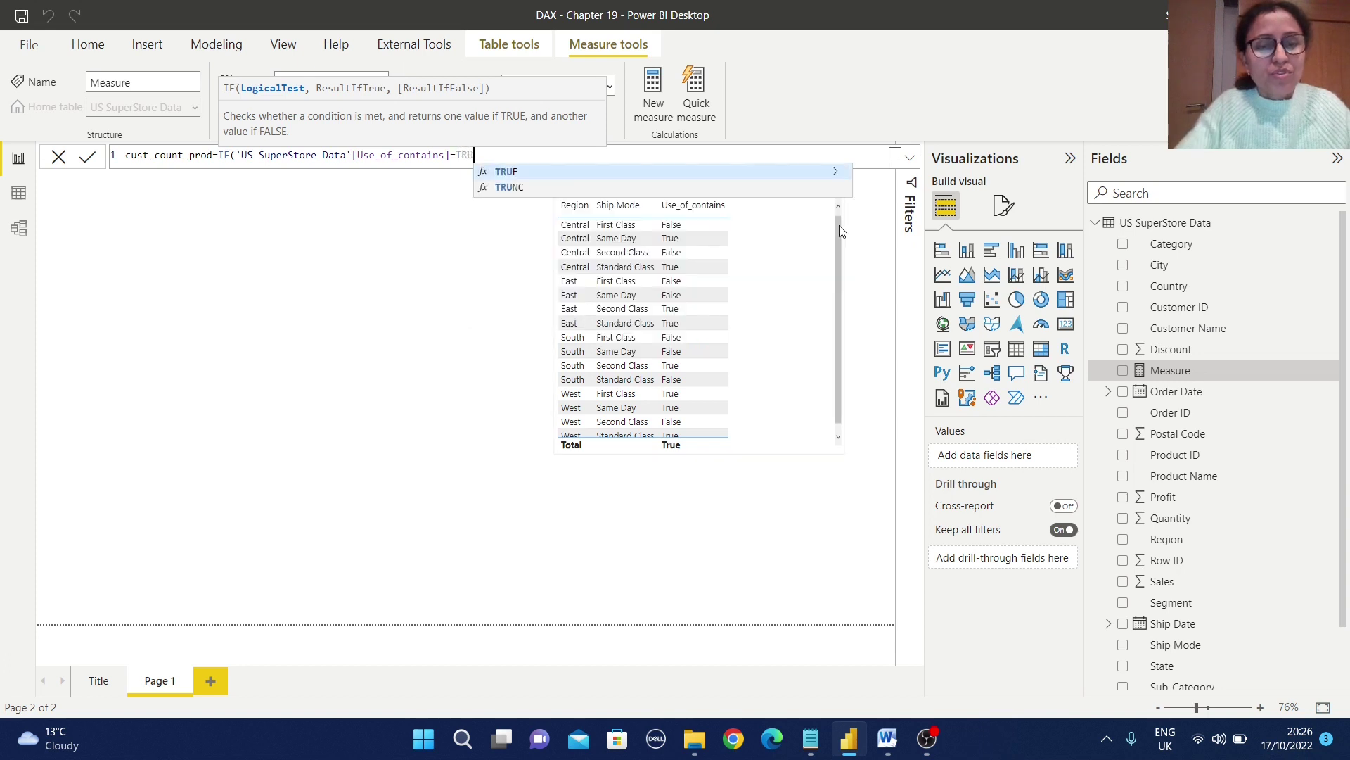
{"action": "type", "text": "E(),"}
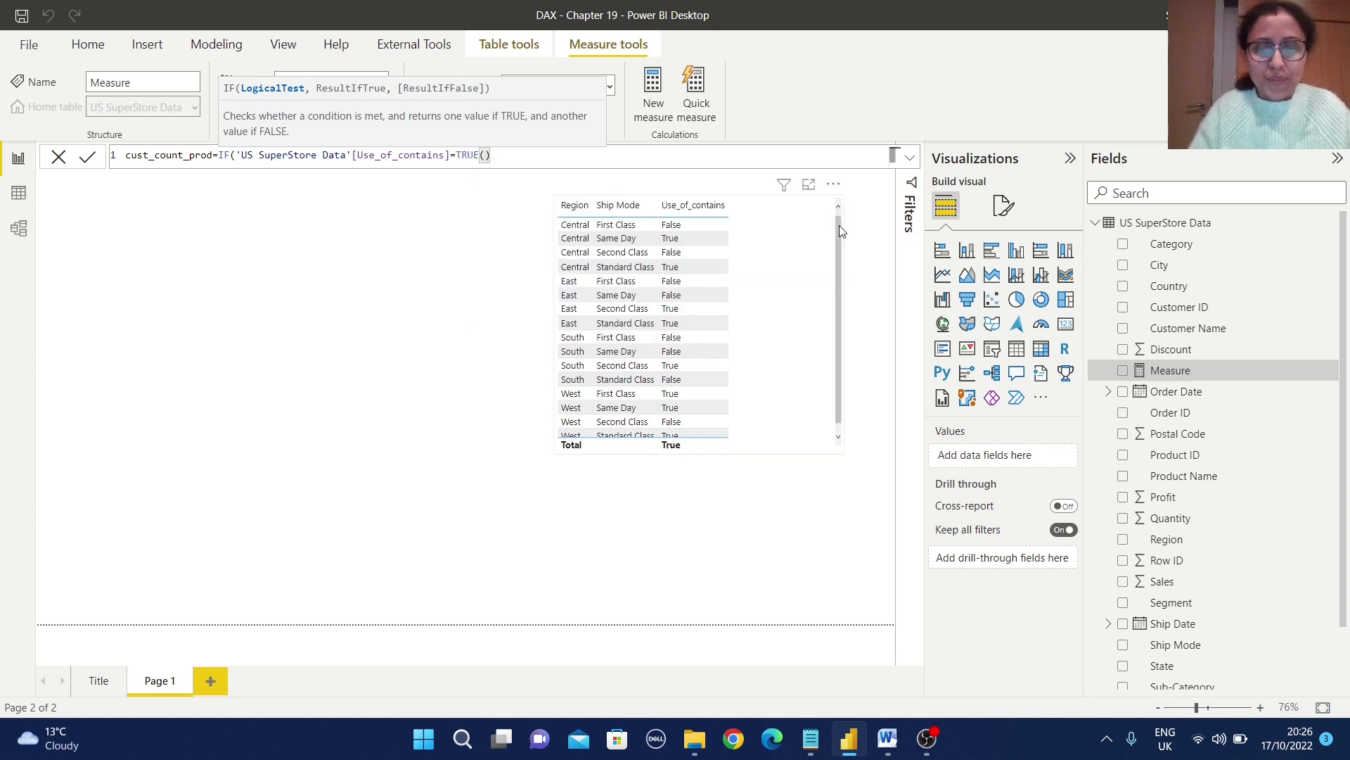
- Make the IF return [Total Cust count] when true and 0 when false, and commit the measure
{"action": "type", "text": "tot"}
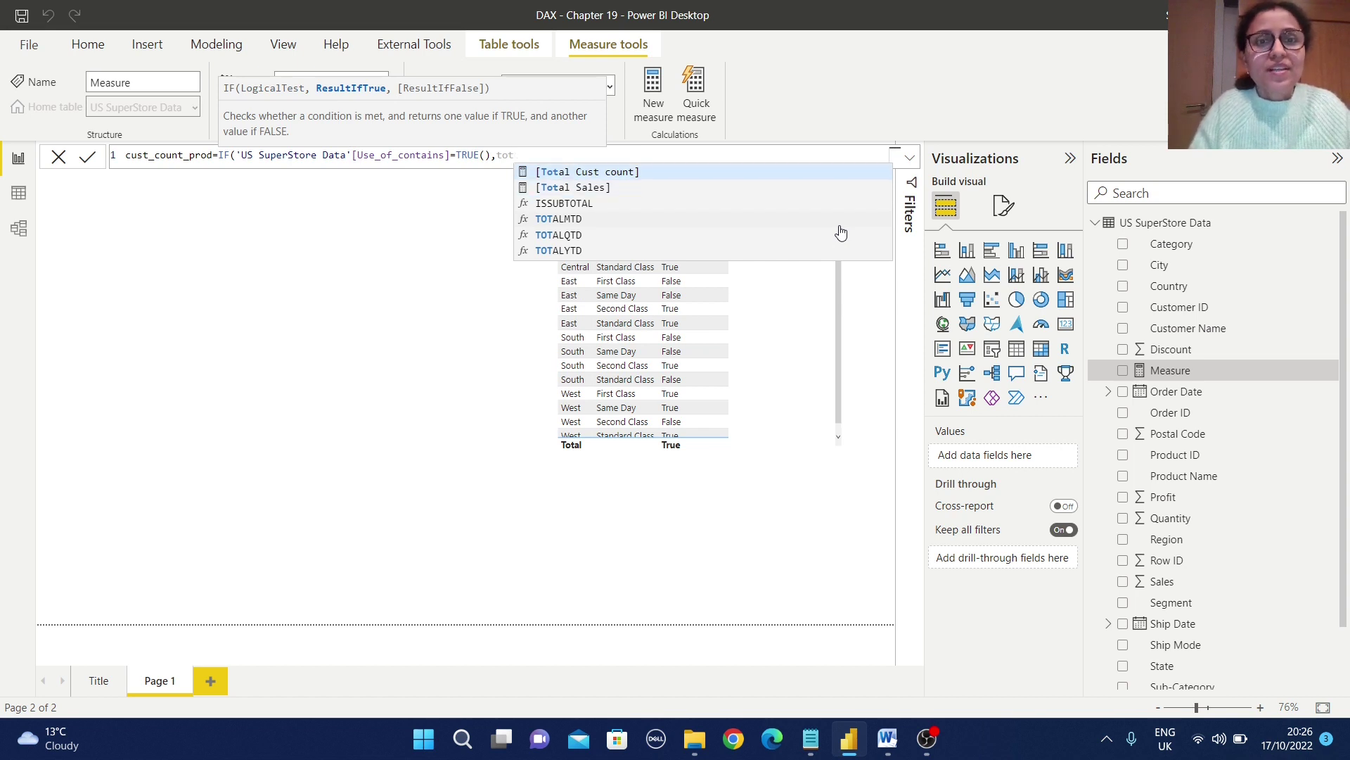
{"action": "key", "text": "Tab"}
{"action": "type", "text": ","}
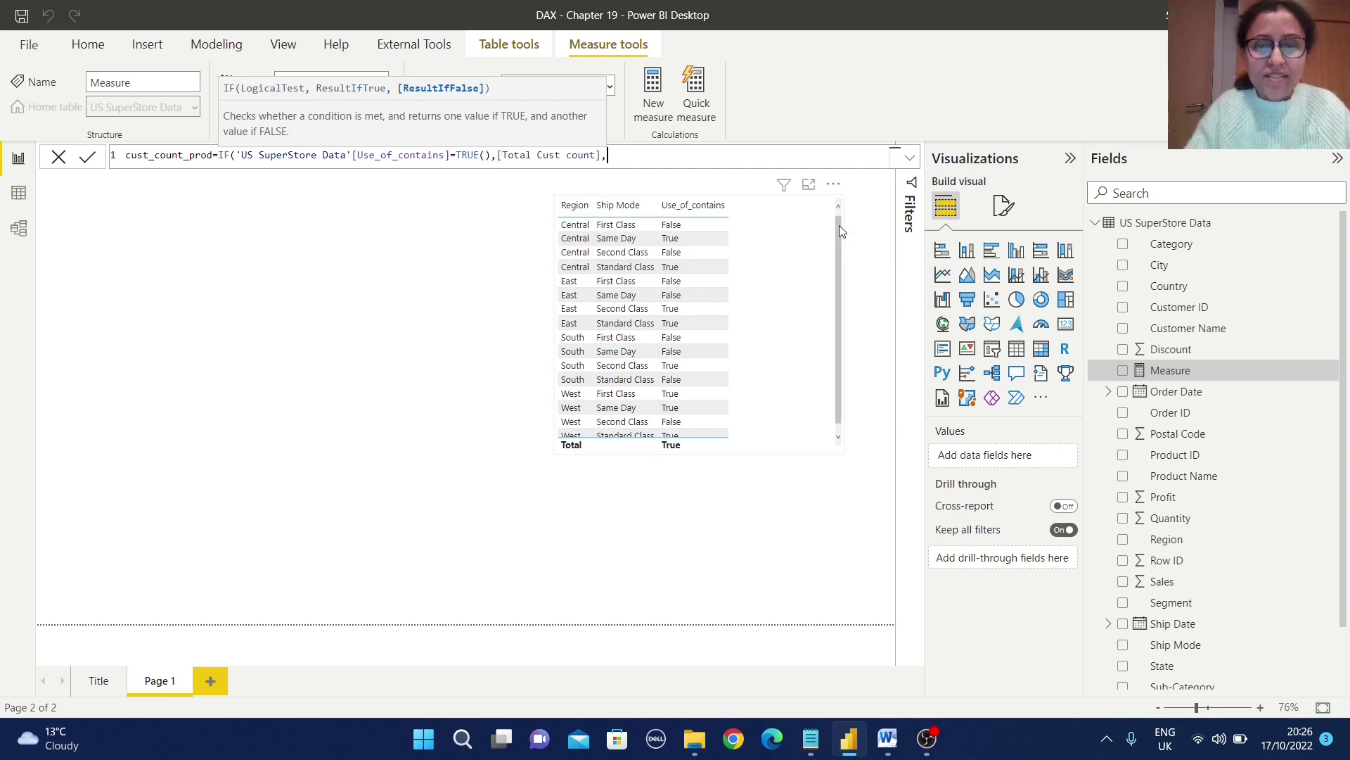
{"action": "type", "text": "0)"}
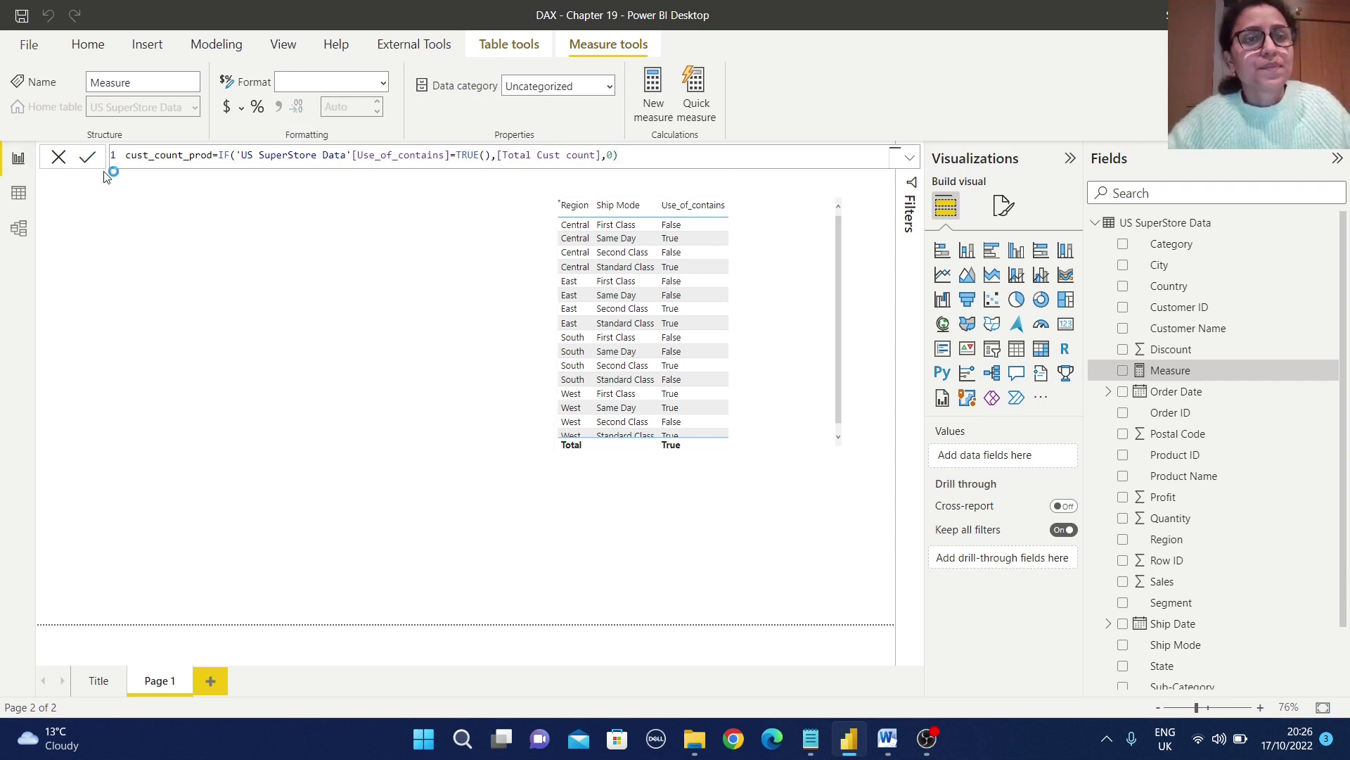
{"action": "left_click", "coordinate": [396, 354]}
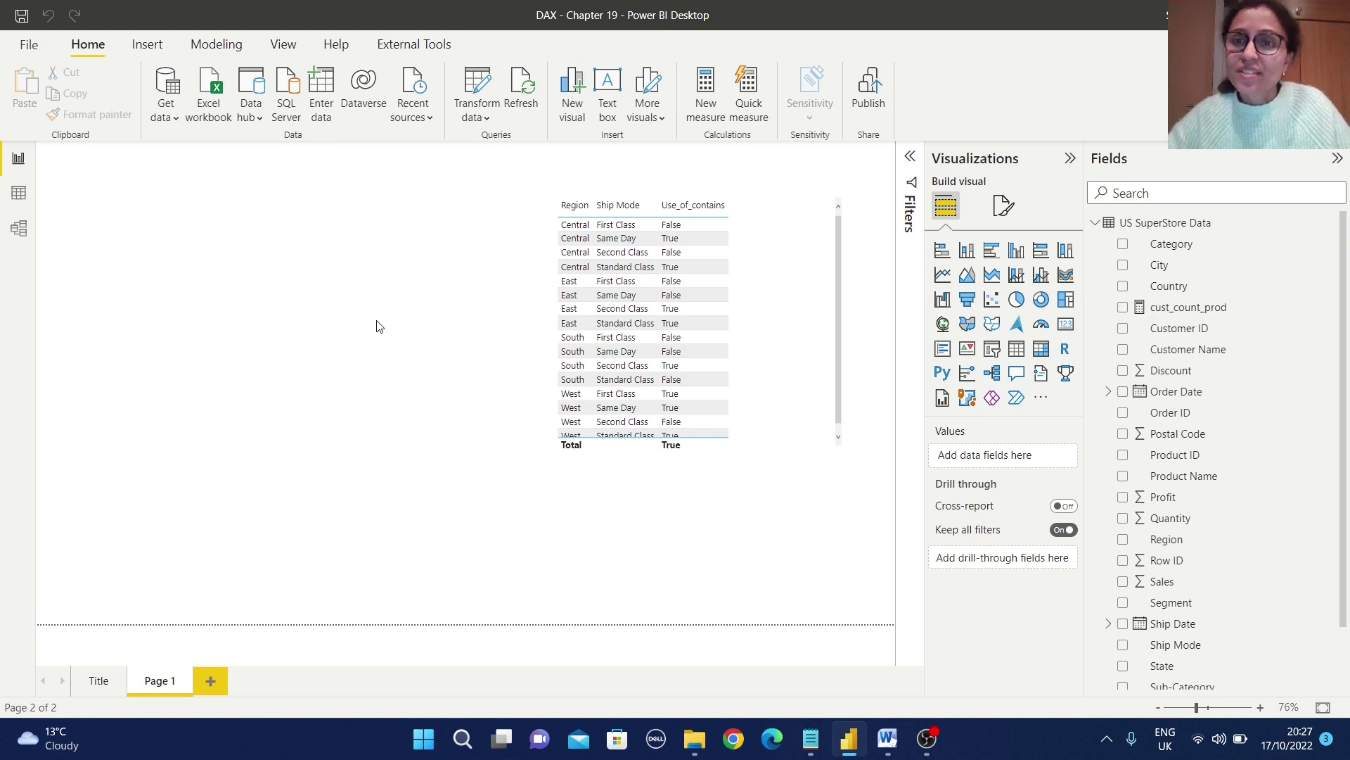
- Duplicate the table visual and place the copy to the left of the original on the canvas
{"action": "left_click", "coordinate": [804, 282]}
{"action": "left_click", "coordinate": [315, 273]}
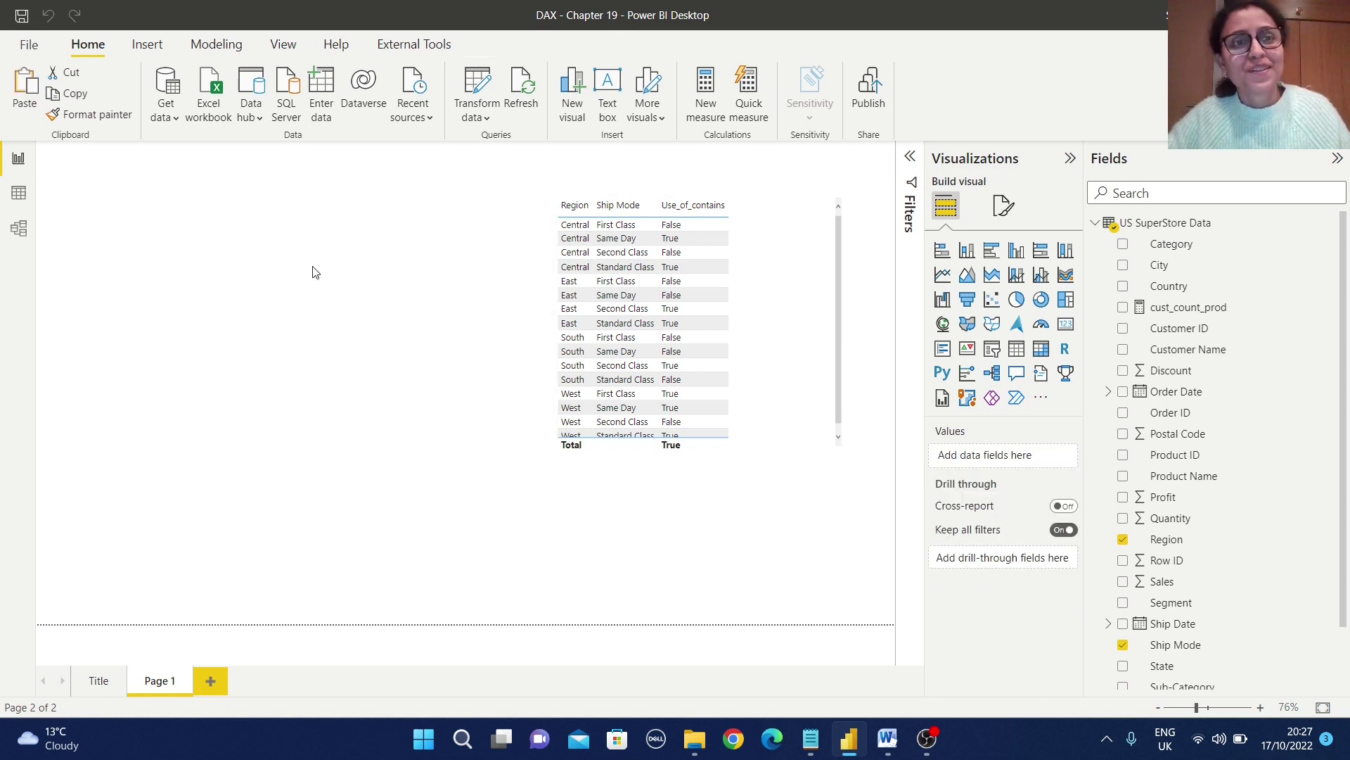
{"action": "key", "text": "ctrl+v"}
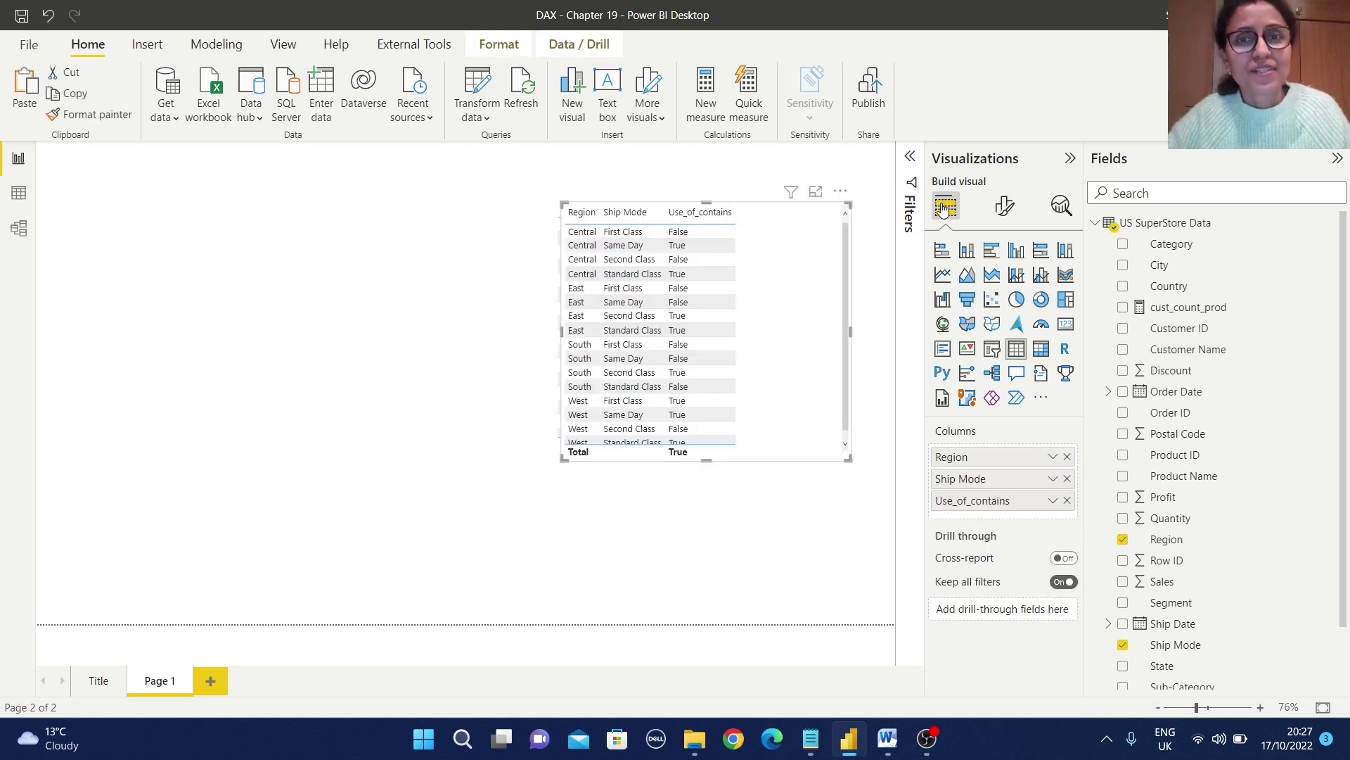
{"action": "left_click_drag", "start_coordinate": [745, 249], "coordinate": [350, 244]}
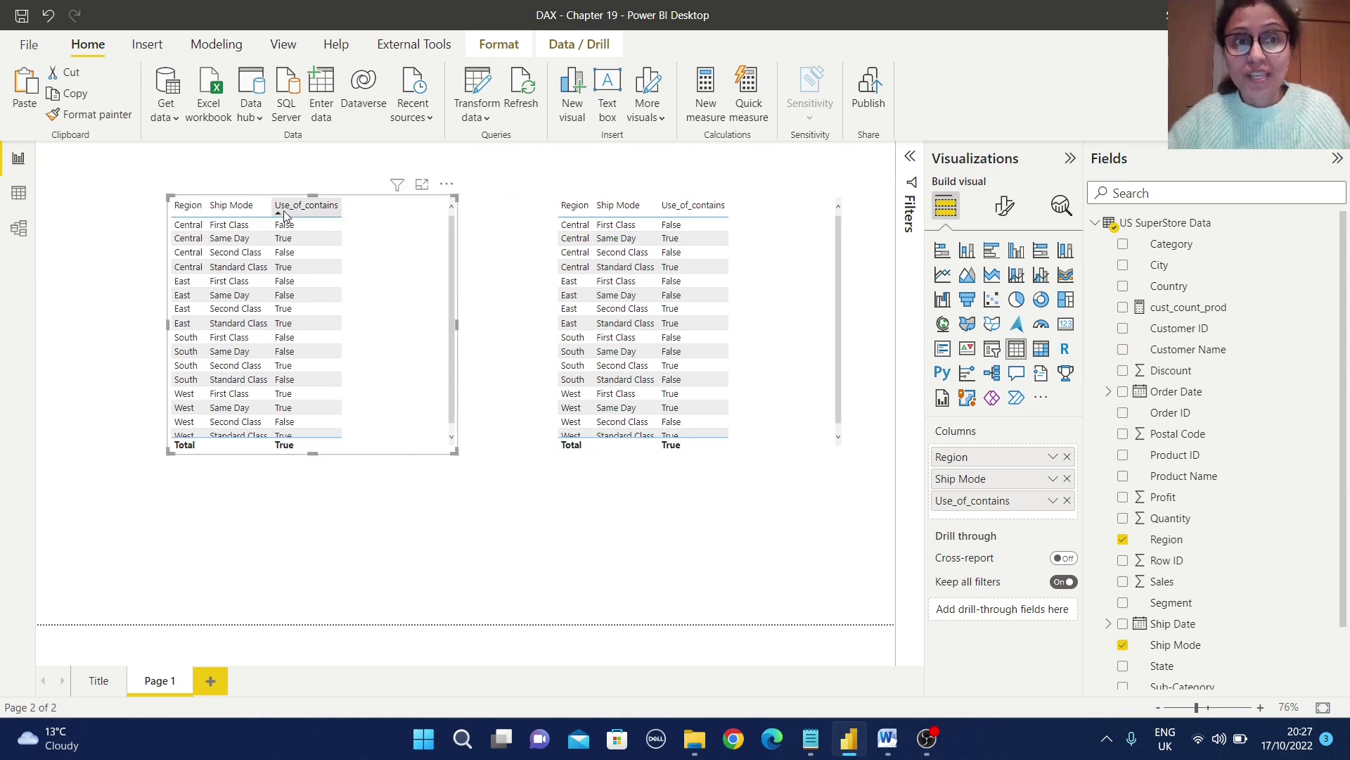
- Replace the Use_of_contains column in the copied table with the cust_count_prod measure
{"action": "left_click_drag", "start_coordinate": [1062, 500], "coordinate": [1274, 551]}
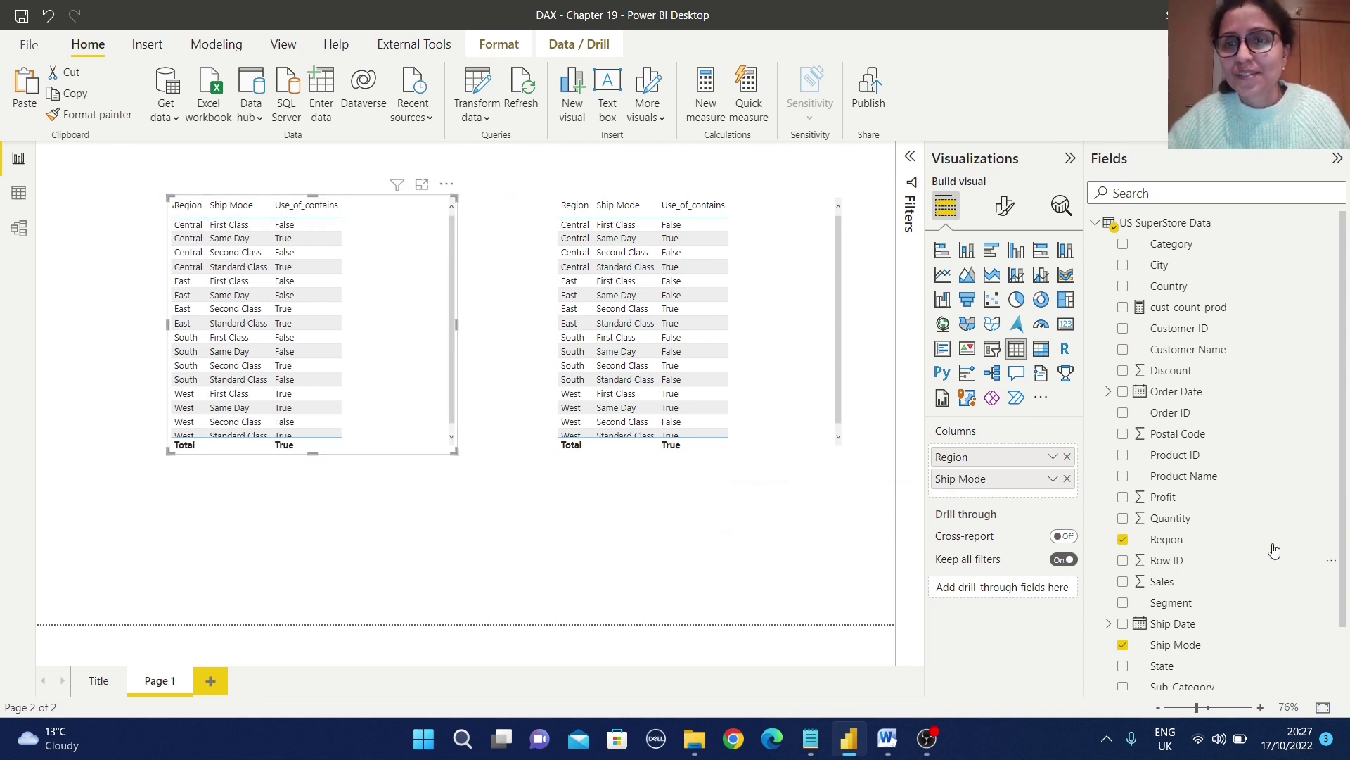
{"action": "scroll", "coordinate": [1274, 550], "scroll_direction": "down", "scroll_amount": 2}
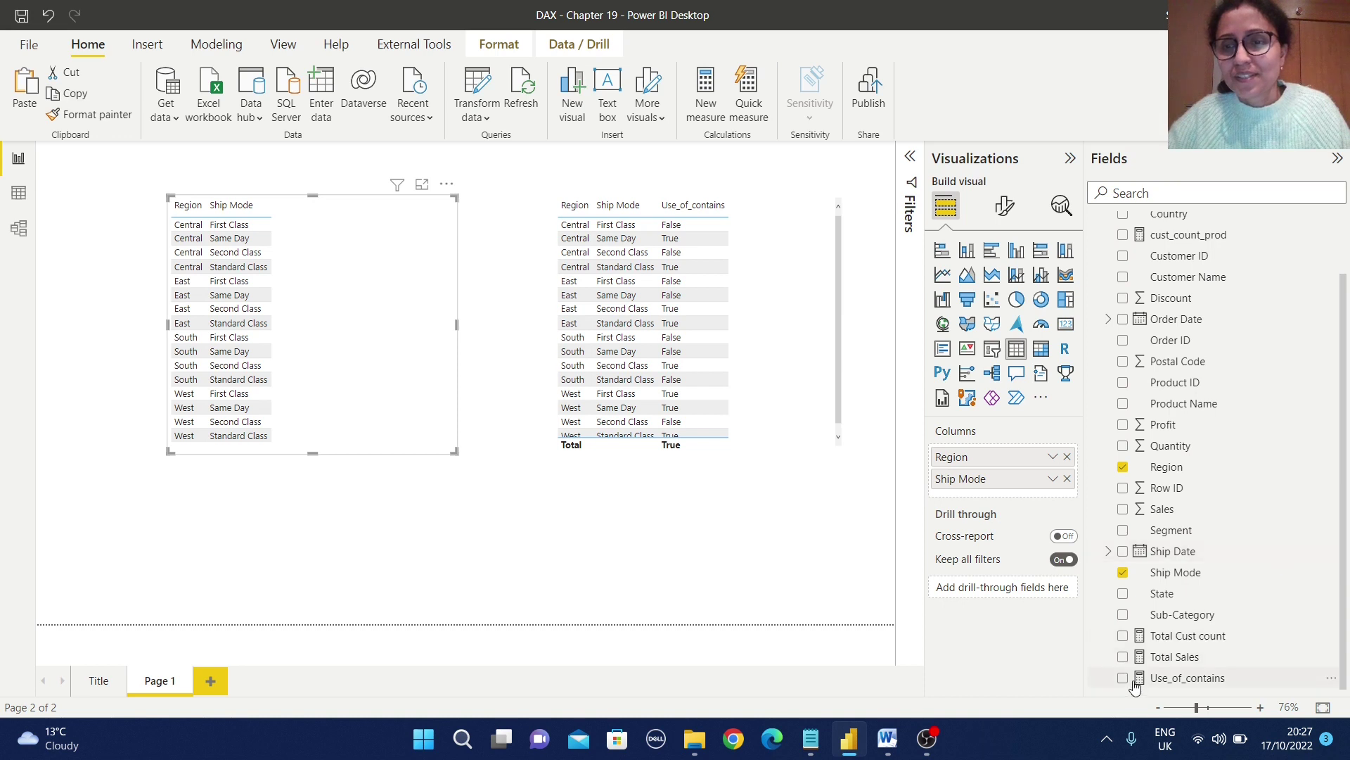
{"action": "scroll", "coordinate": [1270, 485], "scroll_direction": "up", "scroll_amount": 2}
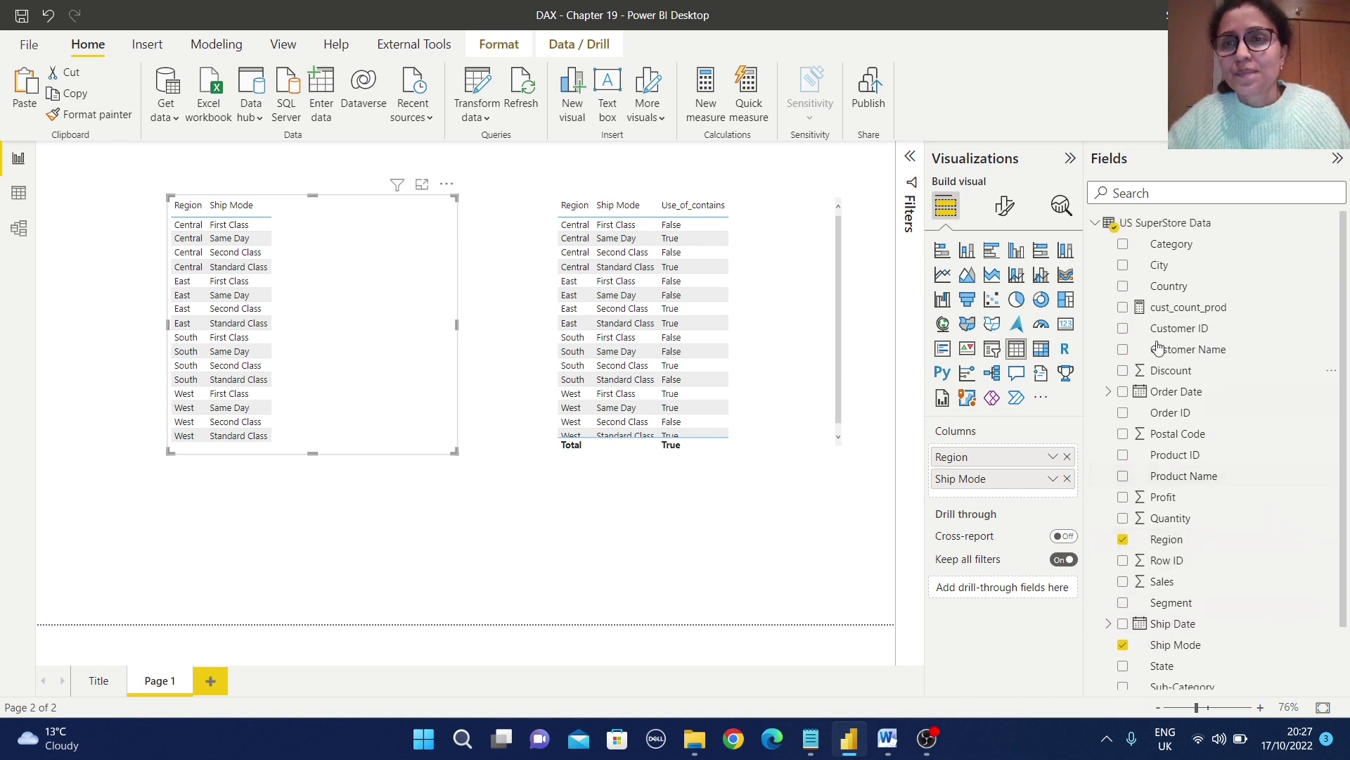
{"action": "left_click", "coordinate": [1123, 307]}
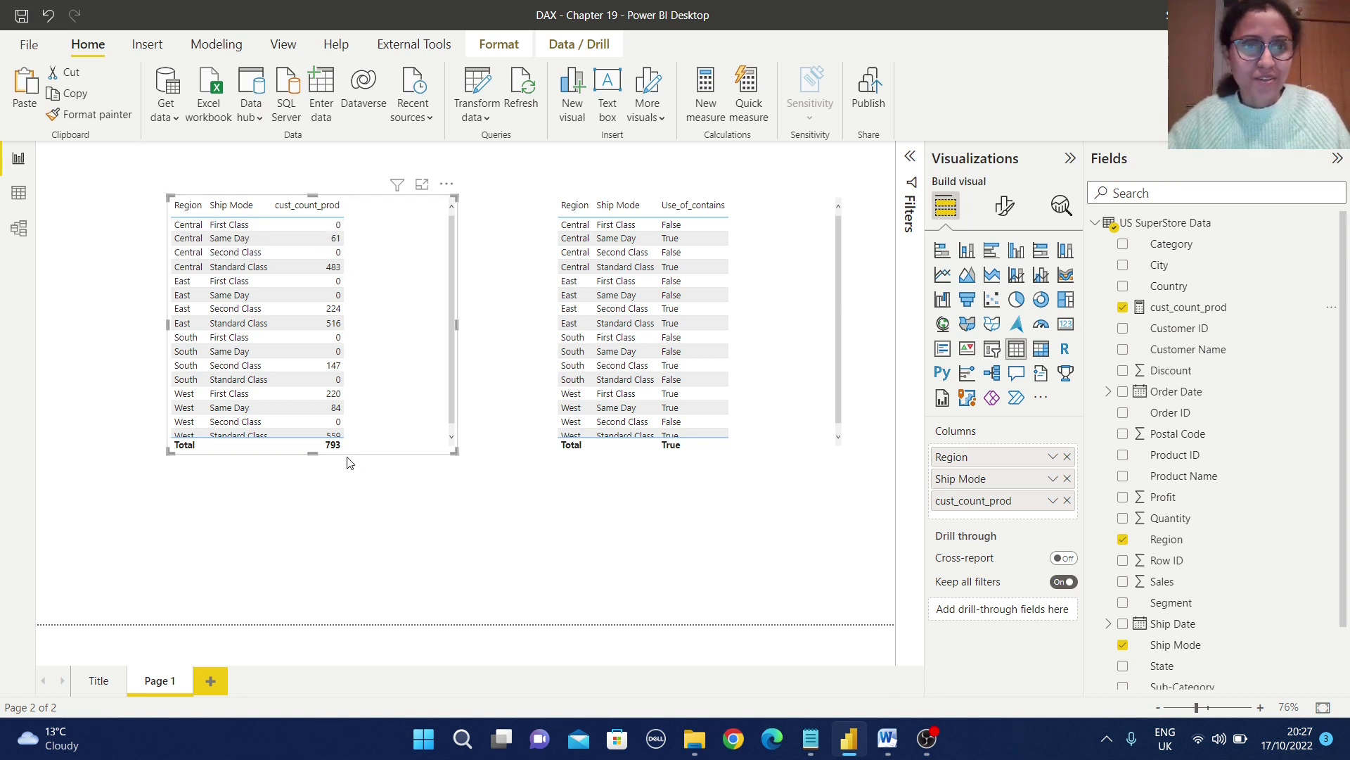
- Filter the table showing cust_count_prod so it keeps only rows where cust_count_prod is greater than 0
{"action": "left_click", "coordinate": [348, 527]}
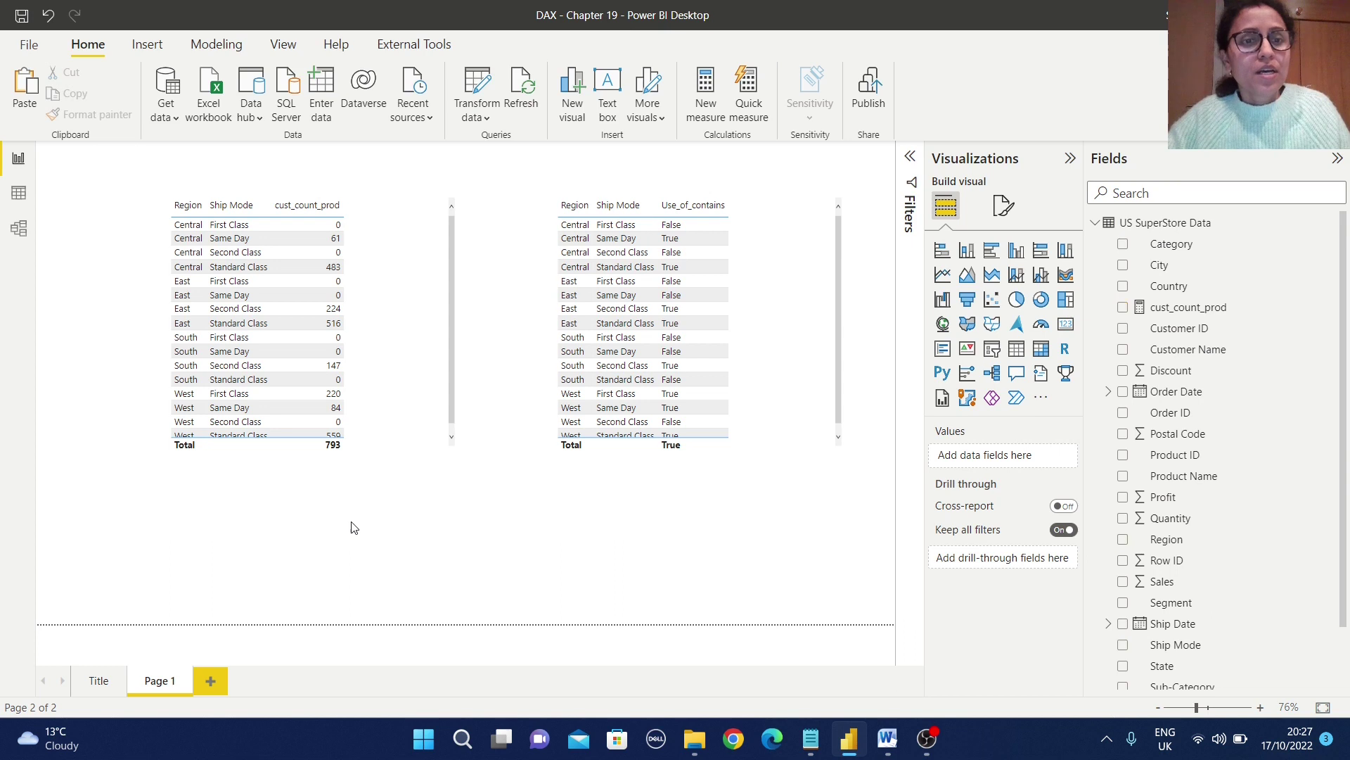
{"action": "left_click", "coordinate": [417, 424]}
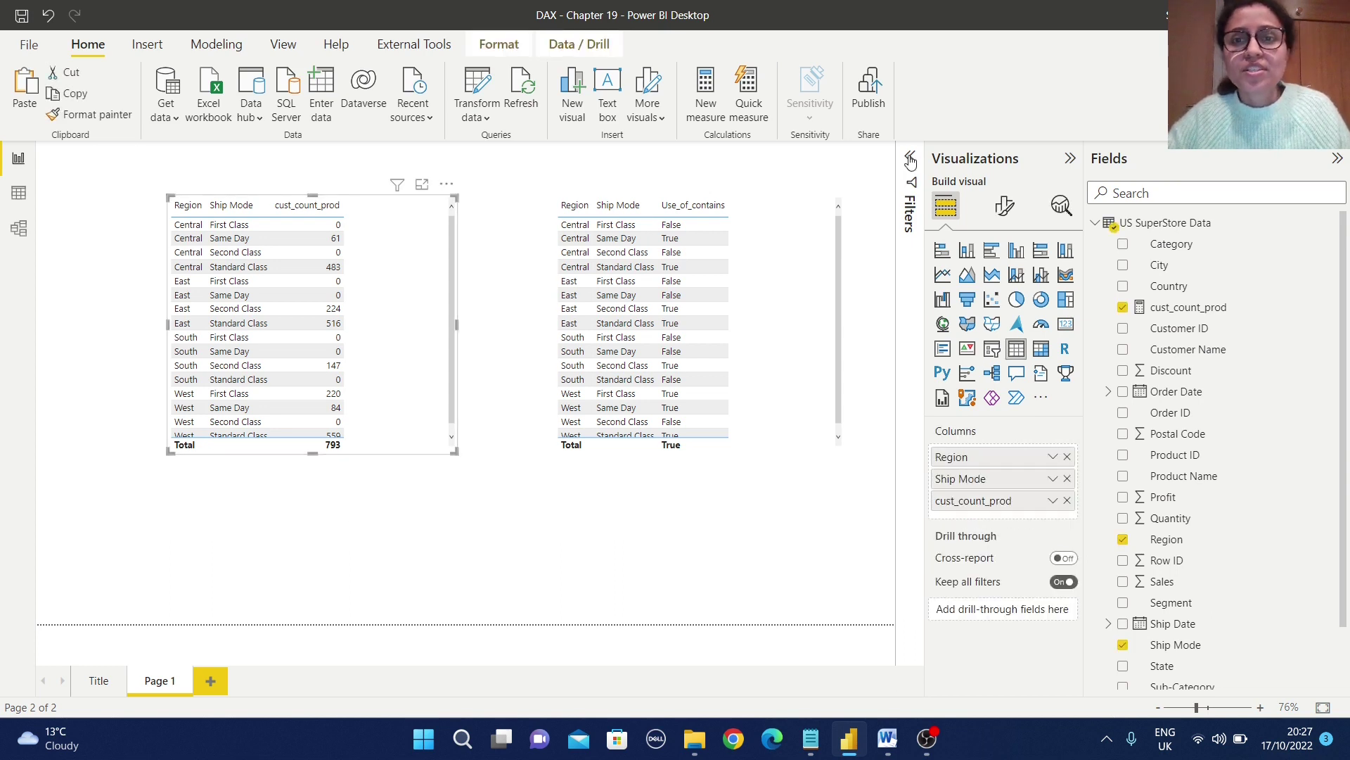
{"action": "left_click", "coordinate": [909, 158]}
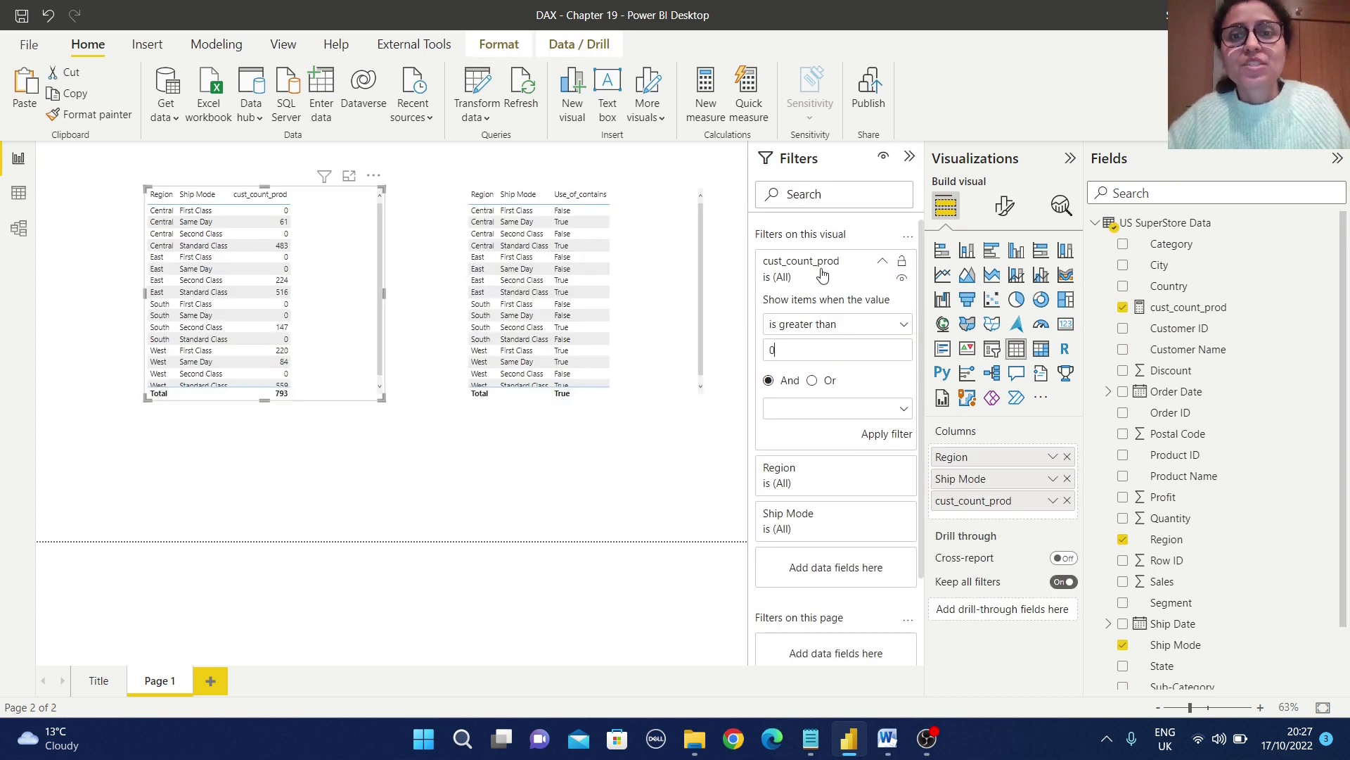
{"action": "left_click", "coordinate": [892, 435]}
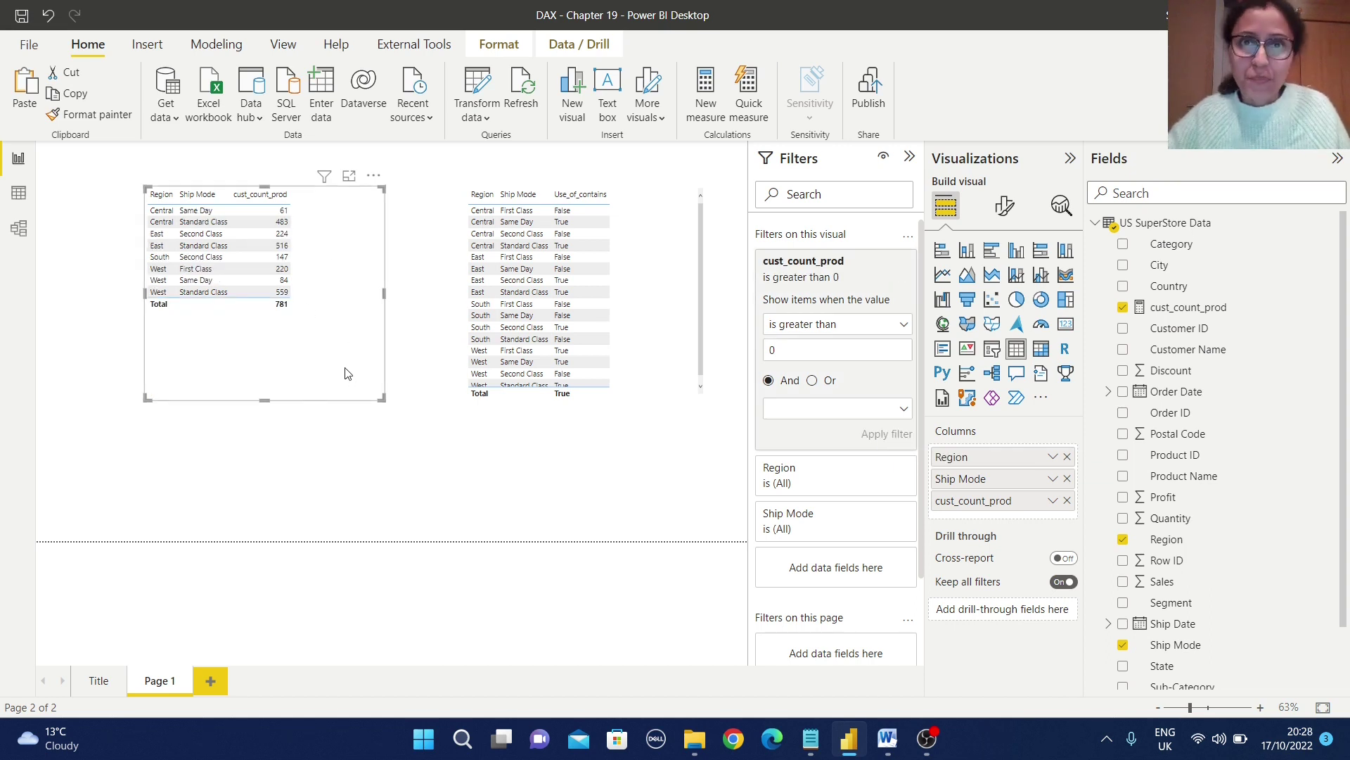
{"action": "key", "text": "Escape"}
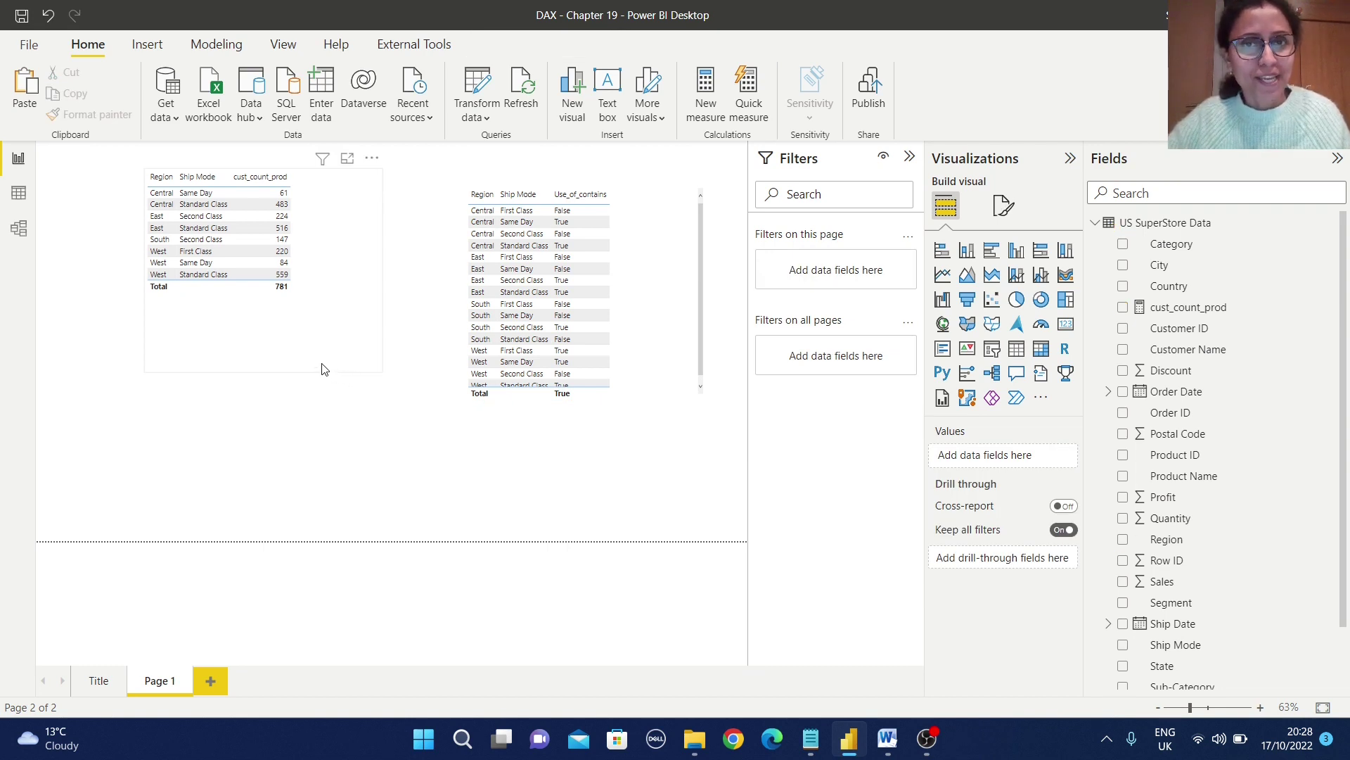
- Add a new report page and create a new measure in the US SuperStore Data table
{"action": "left_click", "coordinate": [213, 679]}
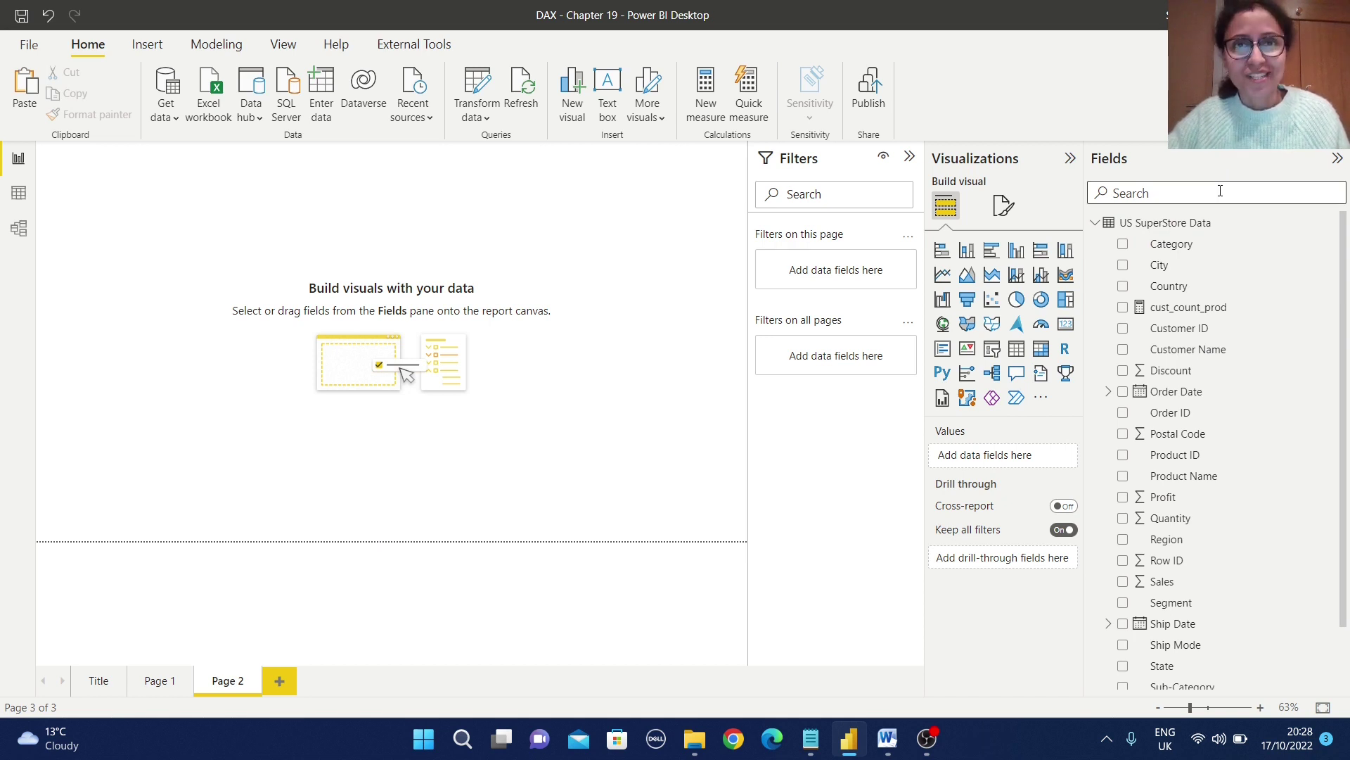
{"action": "left_click", "coordinate": [1279, 224]}
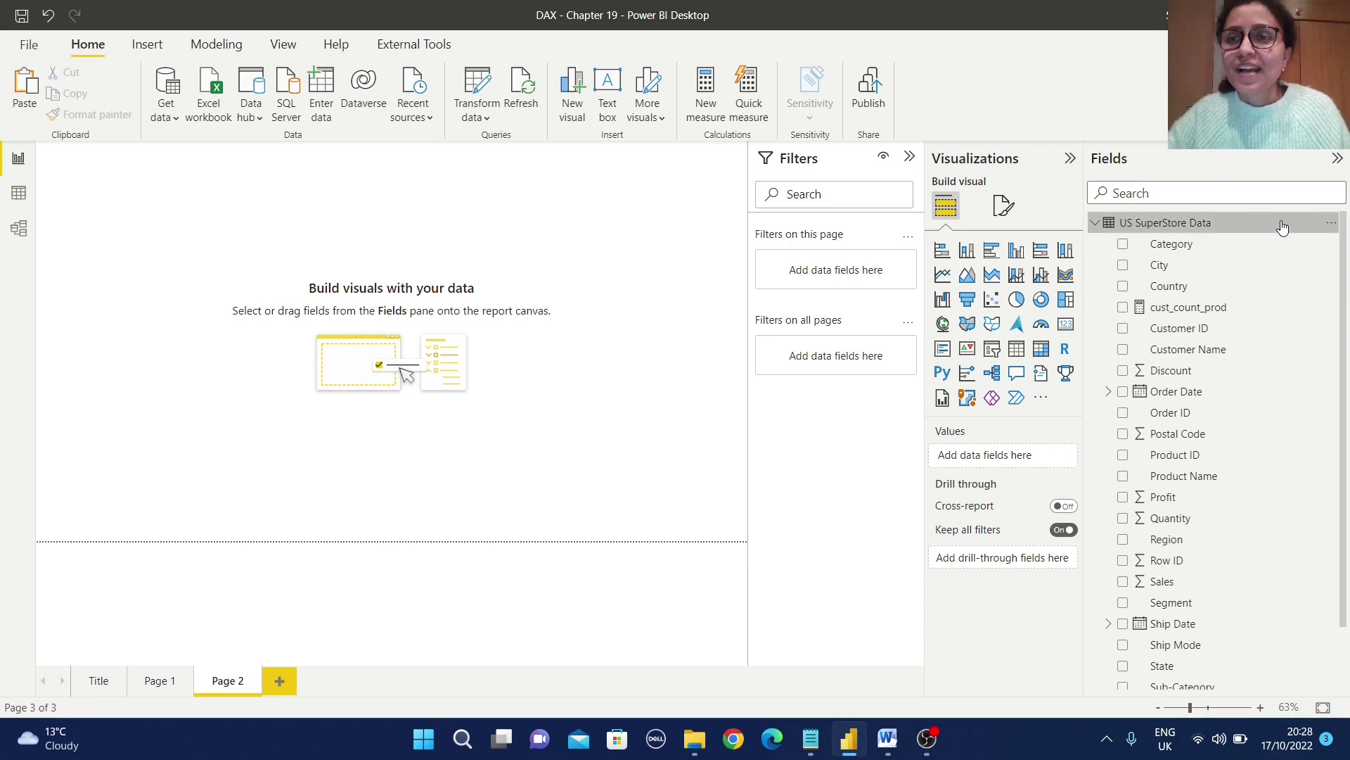
{"action": "right_click", "coordinate": [1335, 227]}
{"action": "double_click", "coordinate": [1225, 230]}
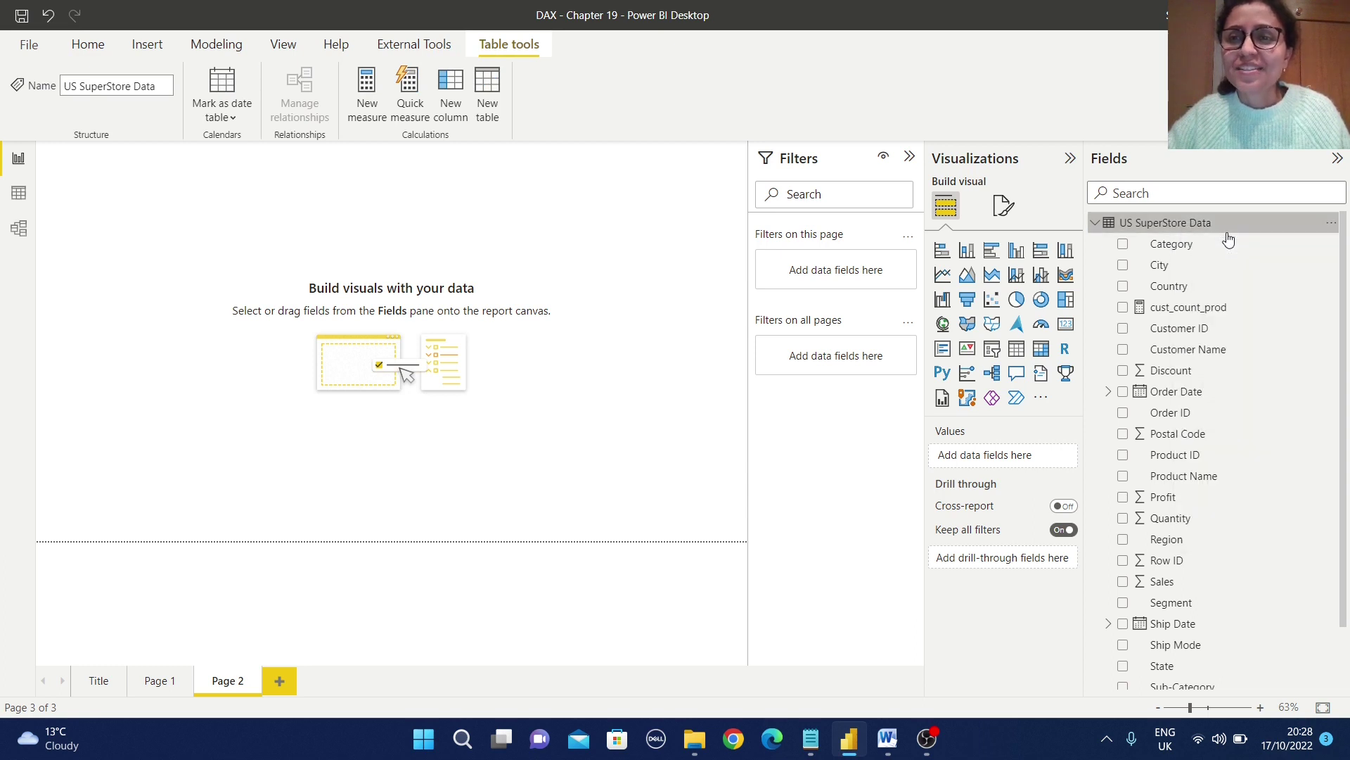
{"action": "left_click", "coordinate": [542, 247]}
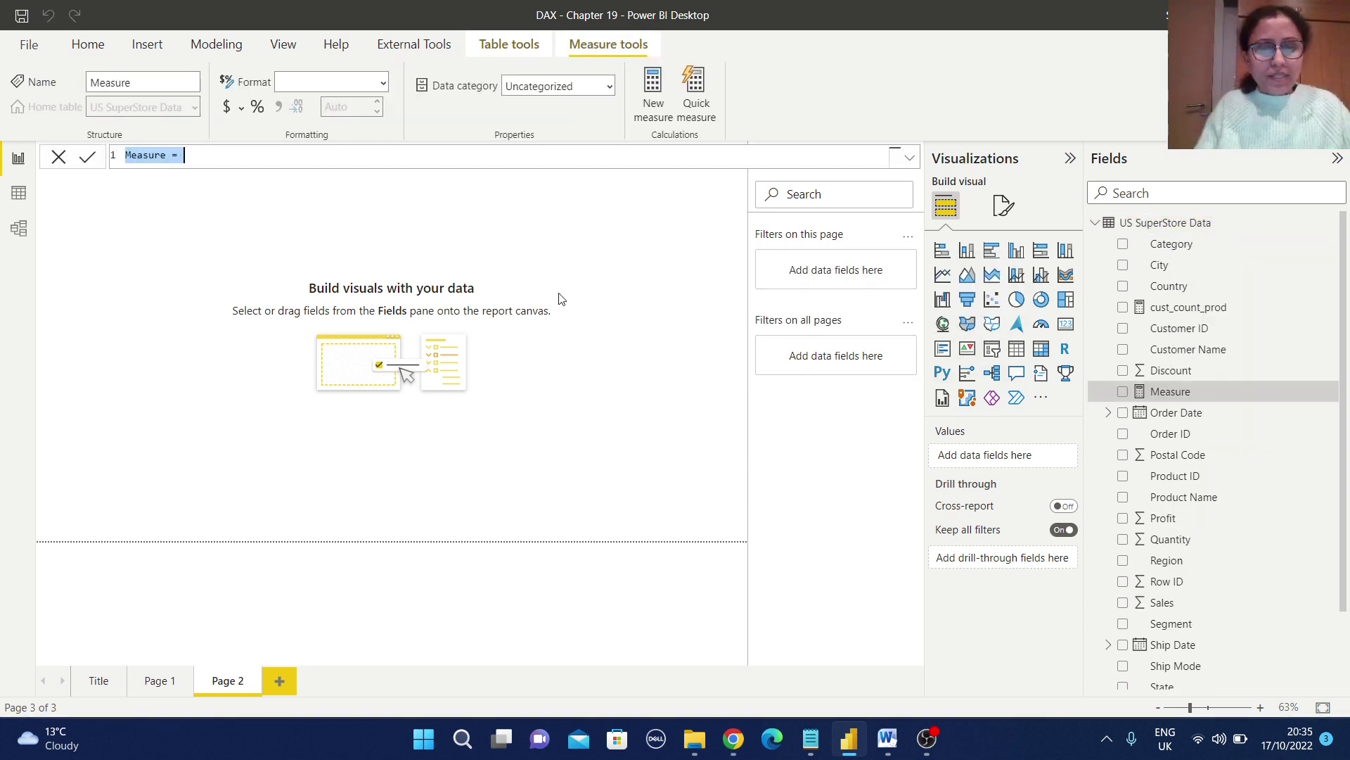
- Name the measure Use_of_containsRow and begin its formula with CALCULATE over COUNTROWS('US SuperStore Data')
{"action": "type", "text": "Use"}
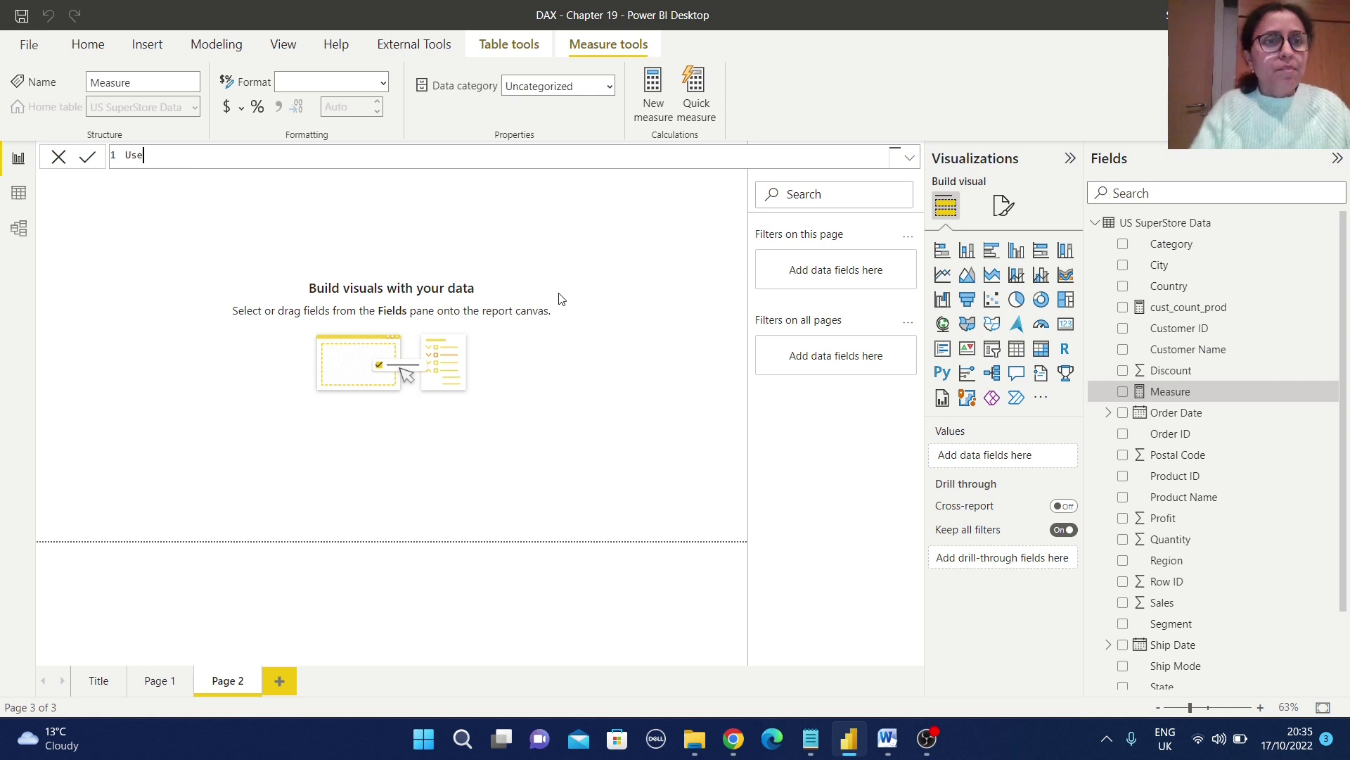
{"action": "type", "text": "_of_c"}
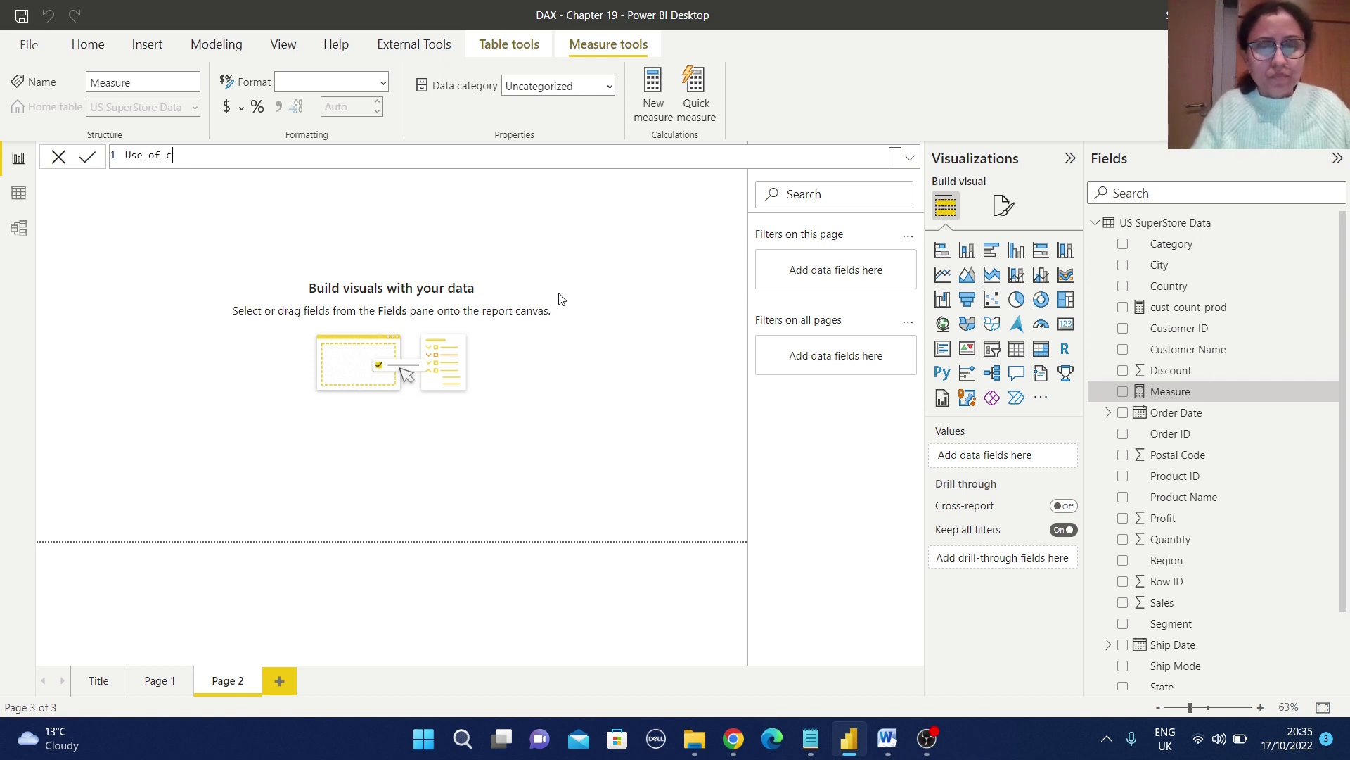
{"action": "type", "text": "ontai"}
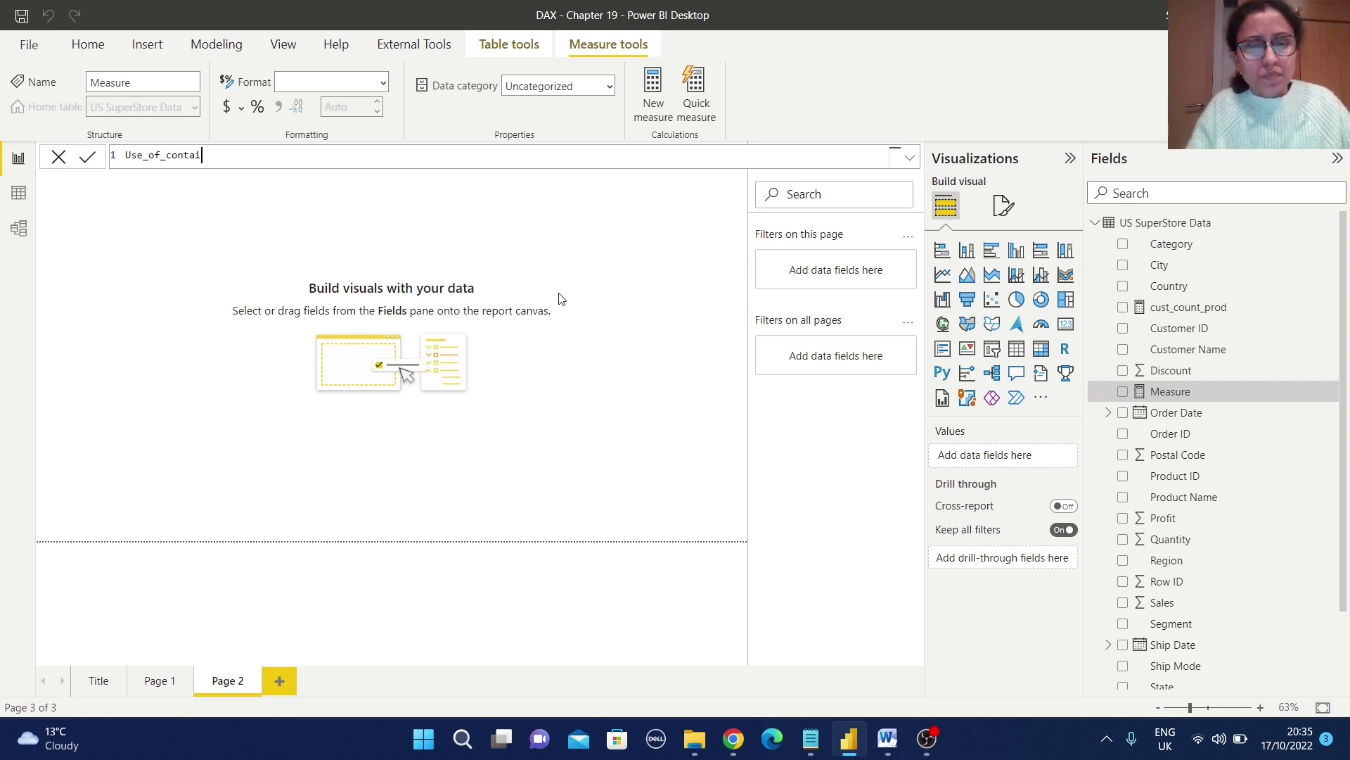
{"action": "type", "text": "nsRow=CALCULATE("}
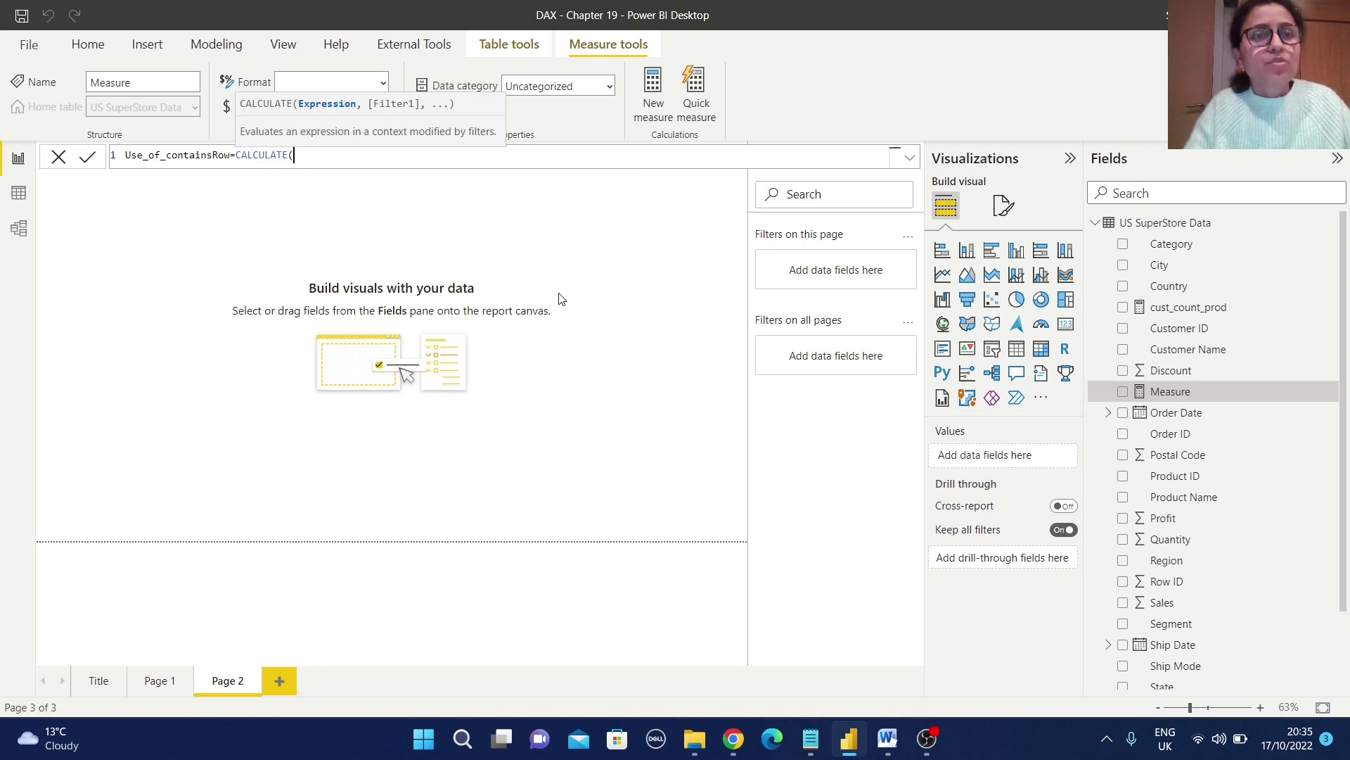
{"action": "type", "text": "count"}
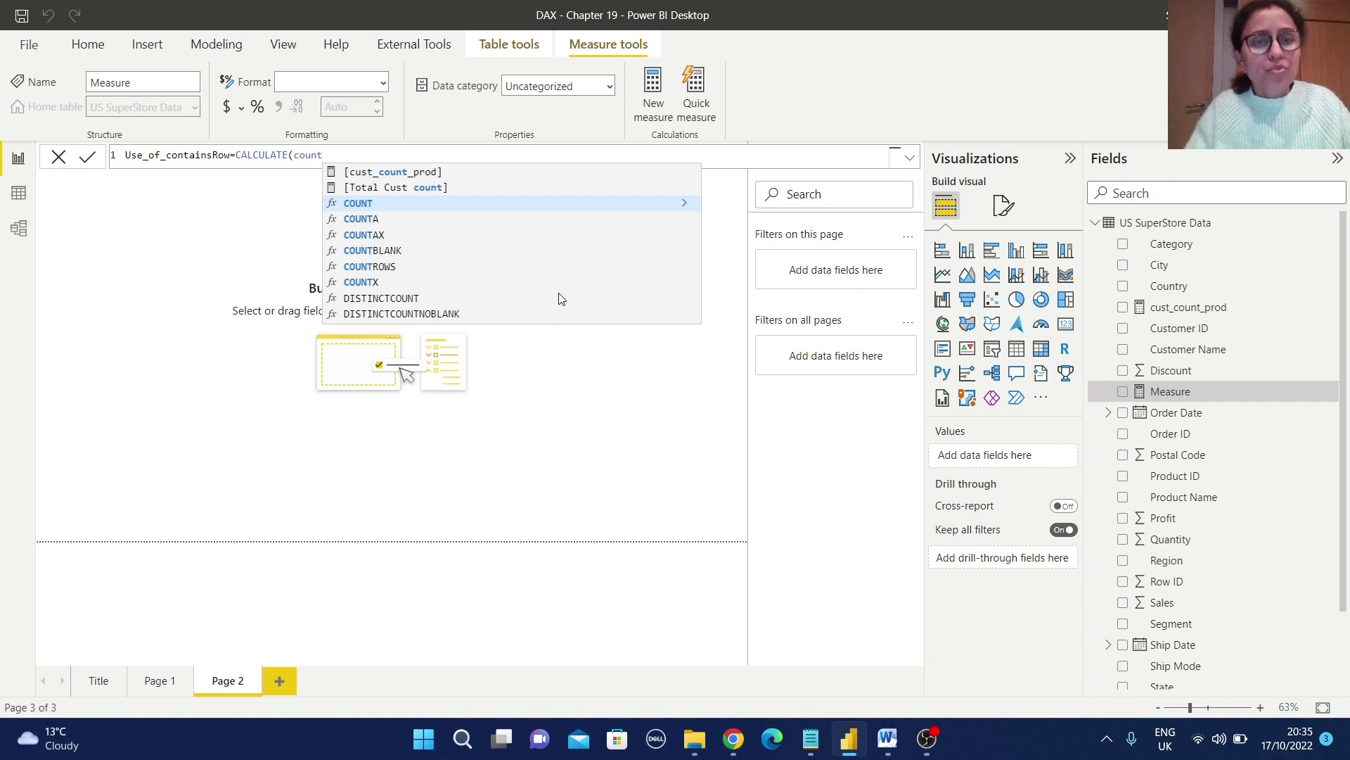
{"action": "type", "text": "rows"}
{"action": "key", "text": "Tab"}
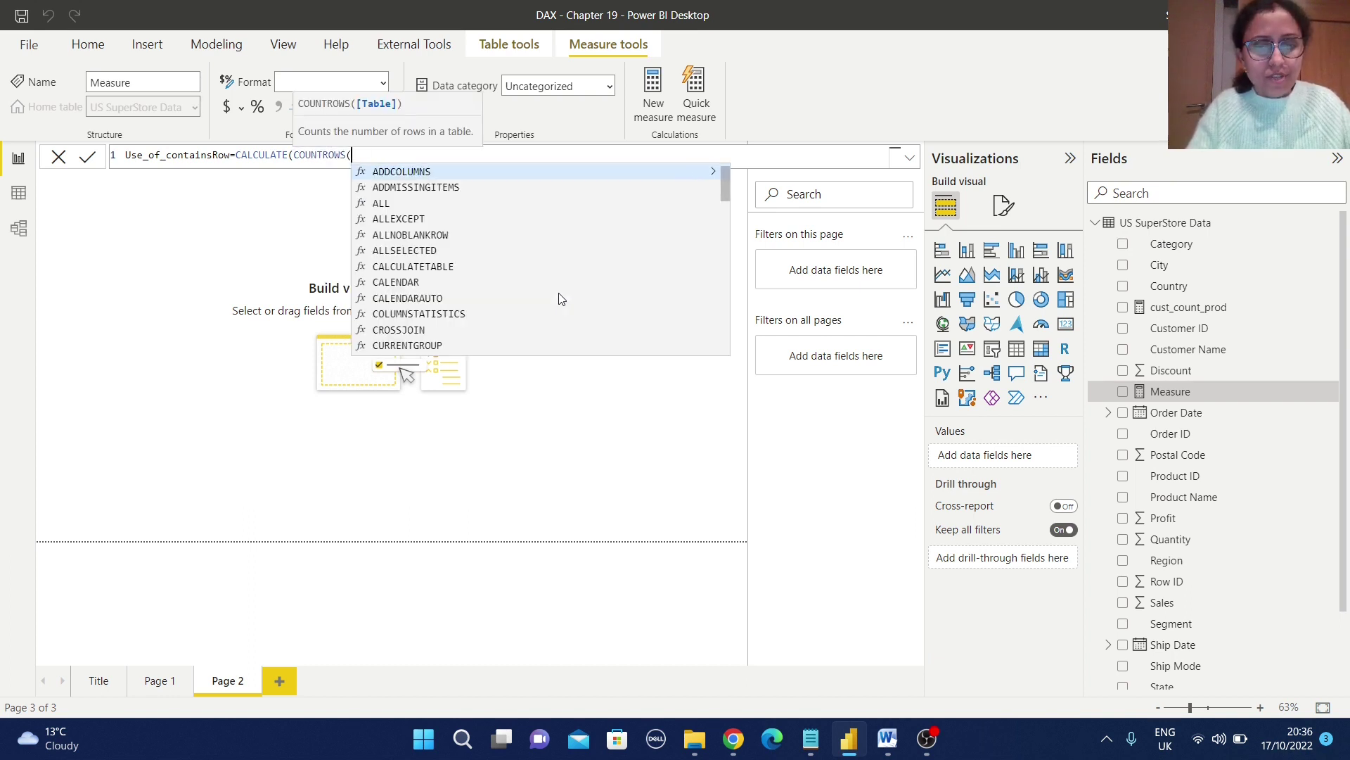
{"action": "type", "text": "us"}
{"action": "key", "text": "Tab"}
{"action": "type", "text": "),"}
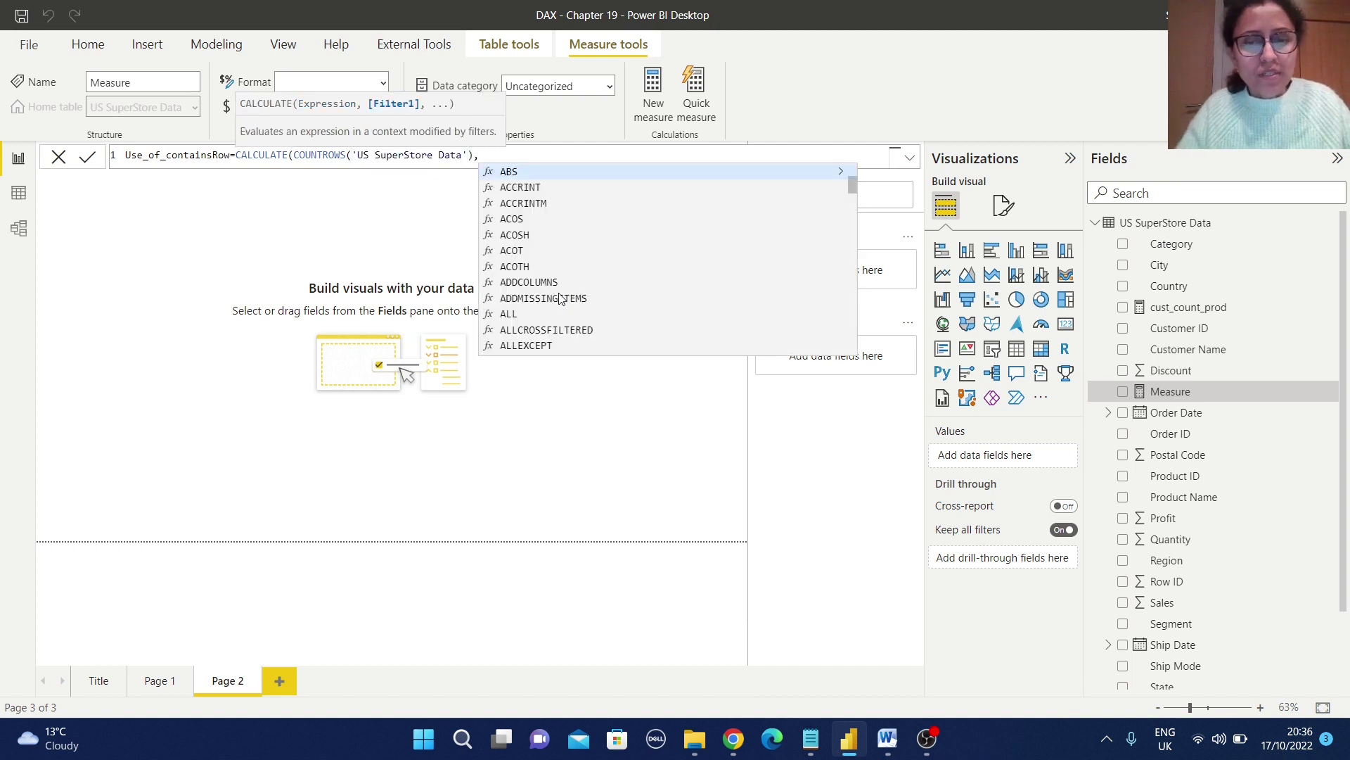
- Add the filter CONTAINSROW({"OFF-BI-10004970"}, 'US SuperStore Data'[Product ID]) to the CALCULATE formula and commit the measure
{"action": "type", "text": "("}
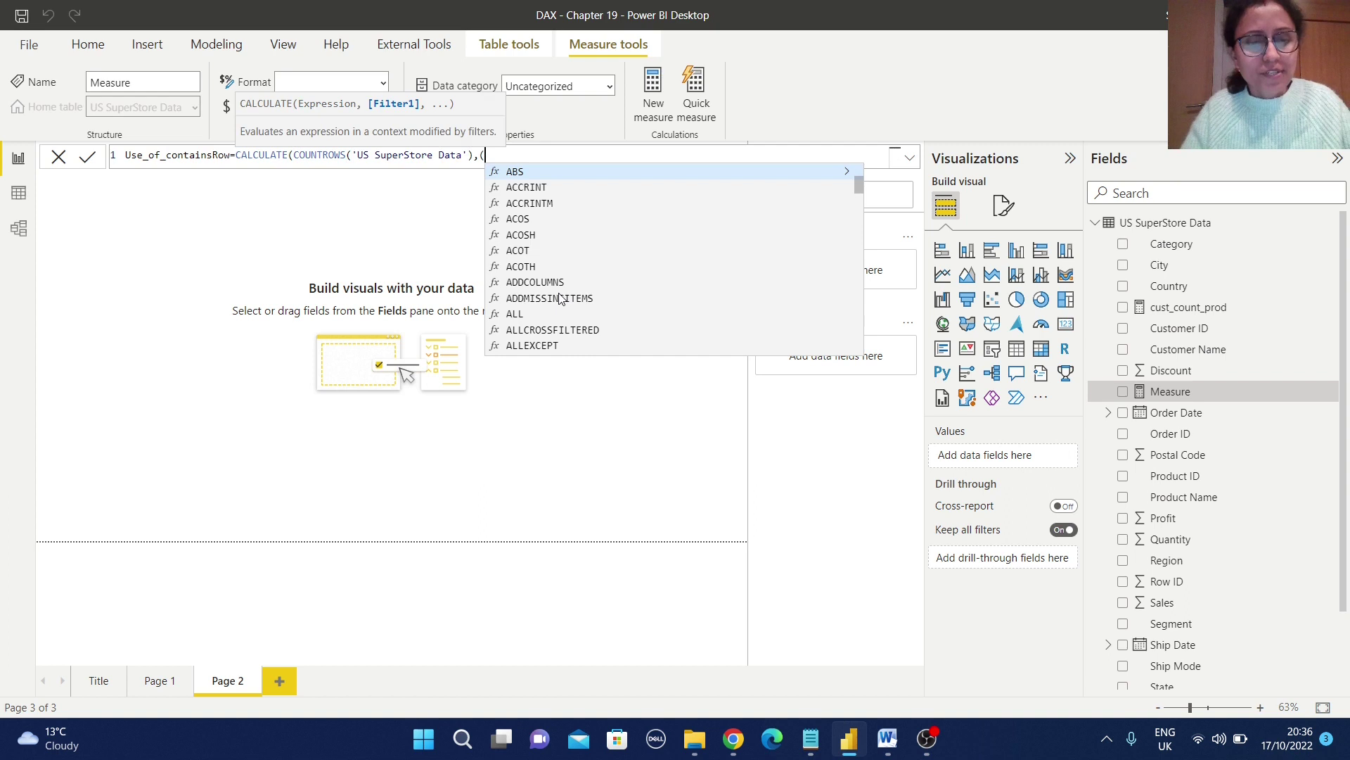
{"action": "type", "text": "cont"}
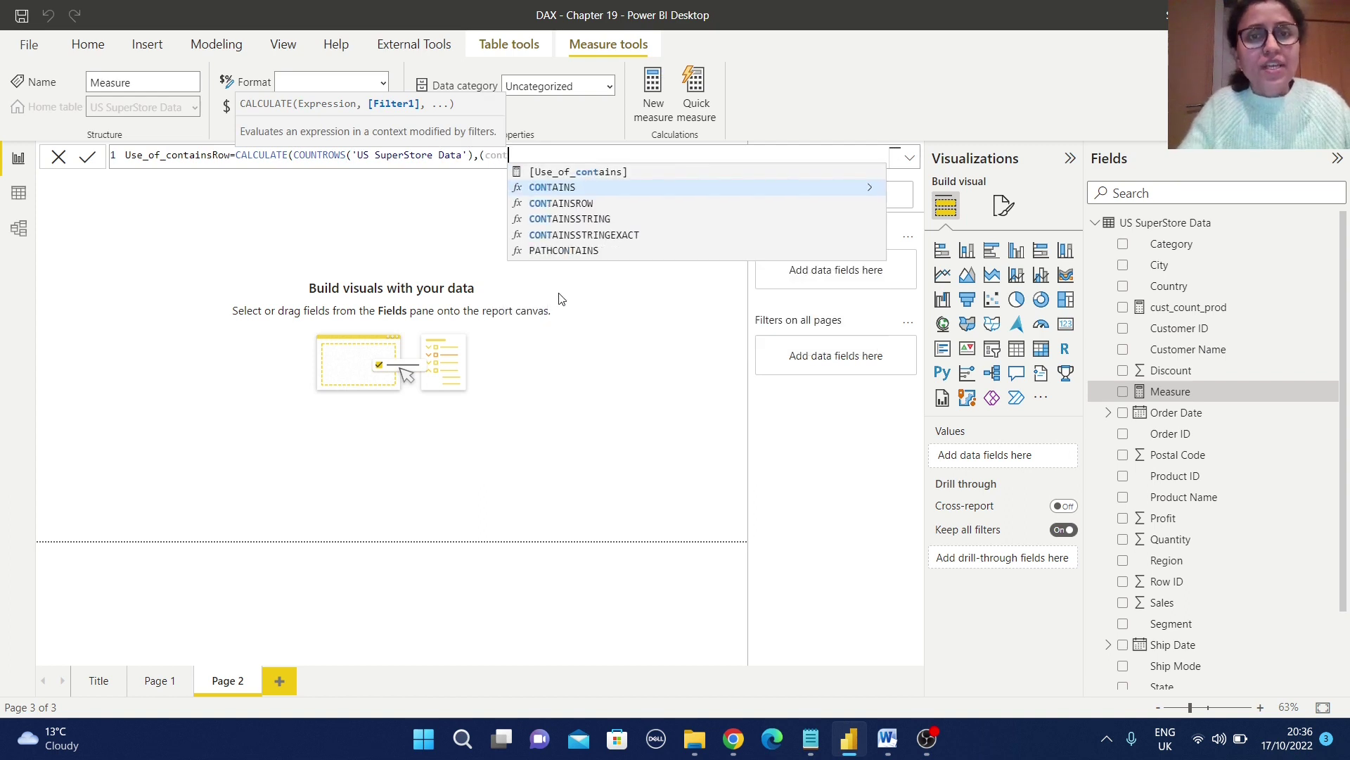
{"action": "key", "text": "Down"}
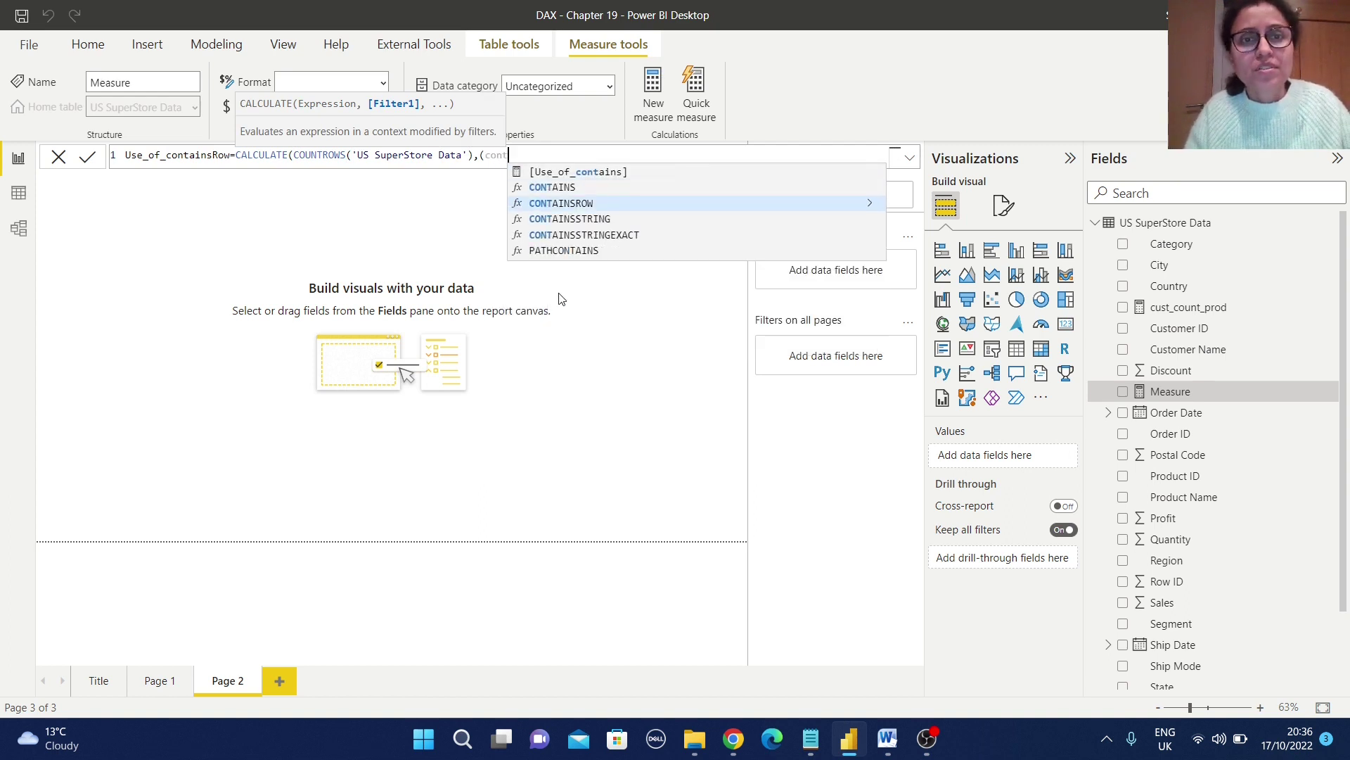
{"action": "key", "text": "Tab"}
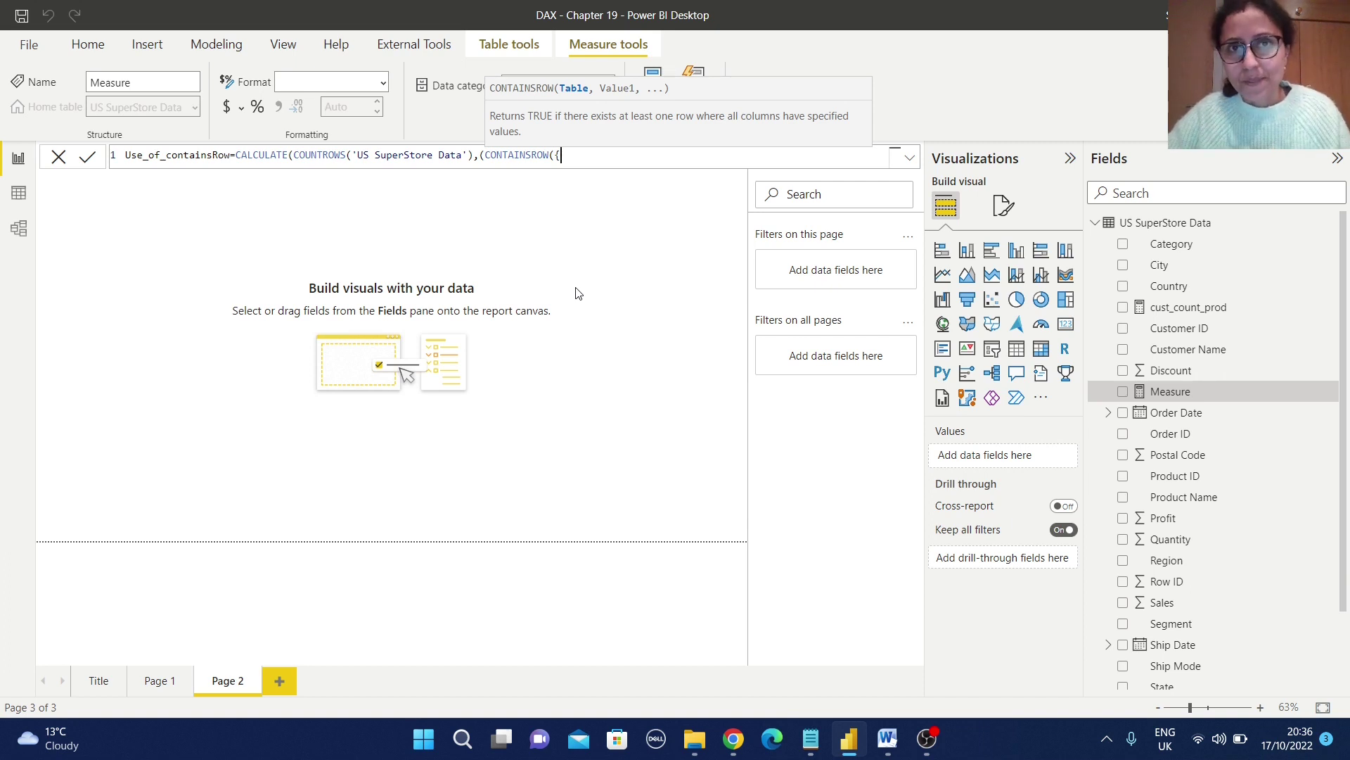
{"action": "left_click", "coordinate": [559, 155]}
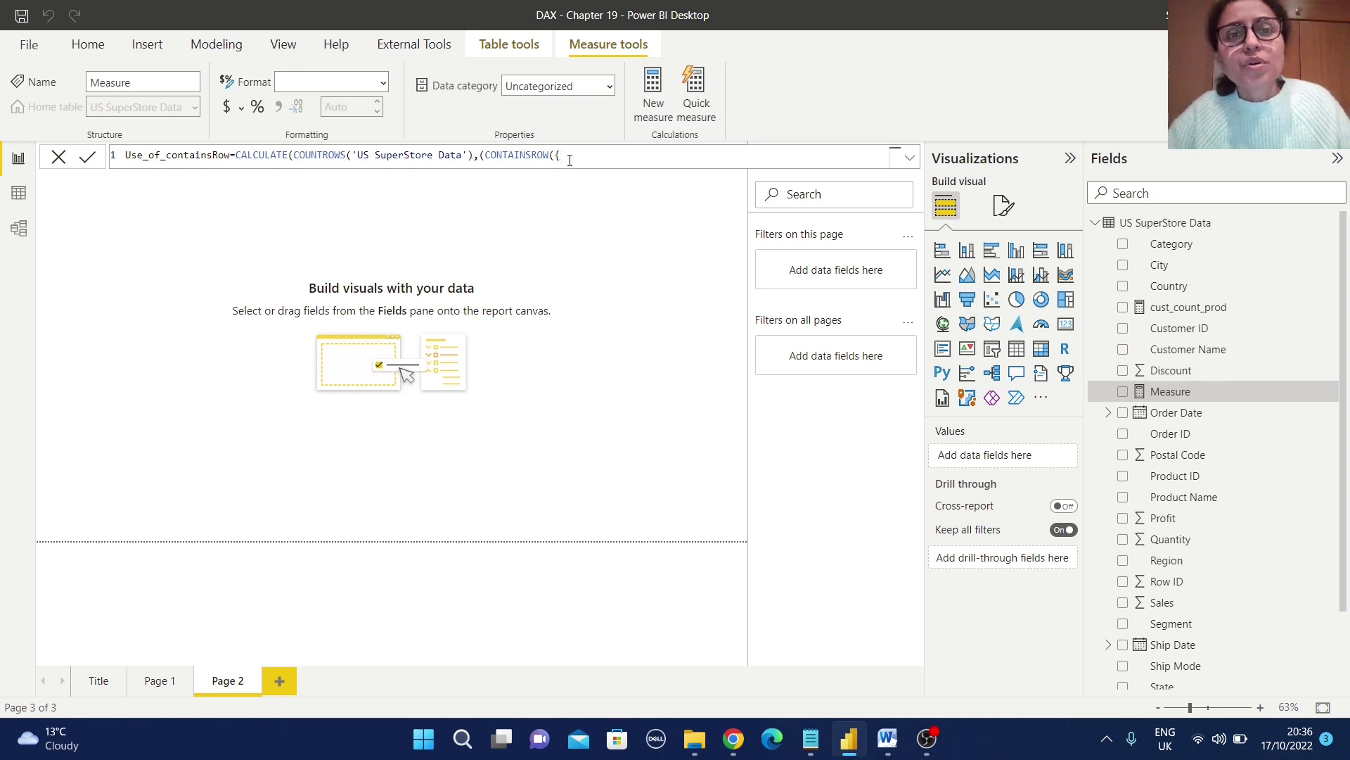
{"action": "type", "text": "\"OFF-BI-10004970\"}"}
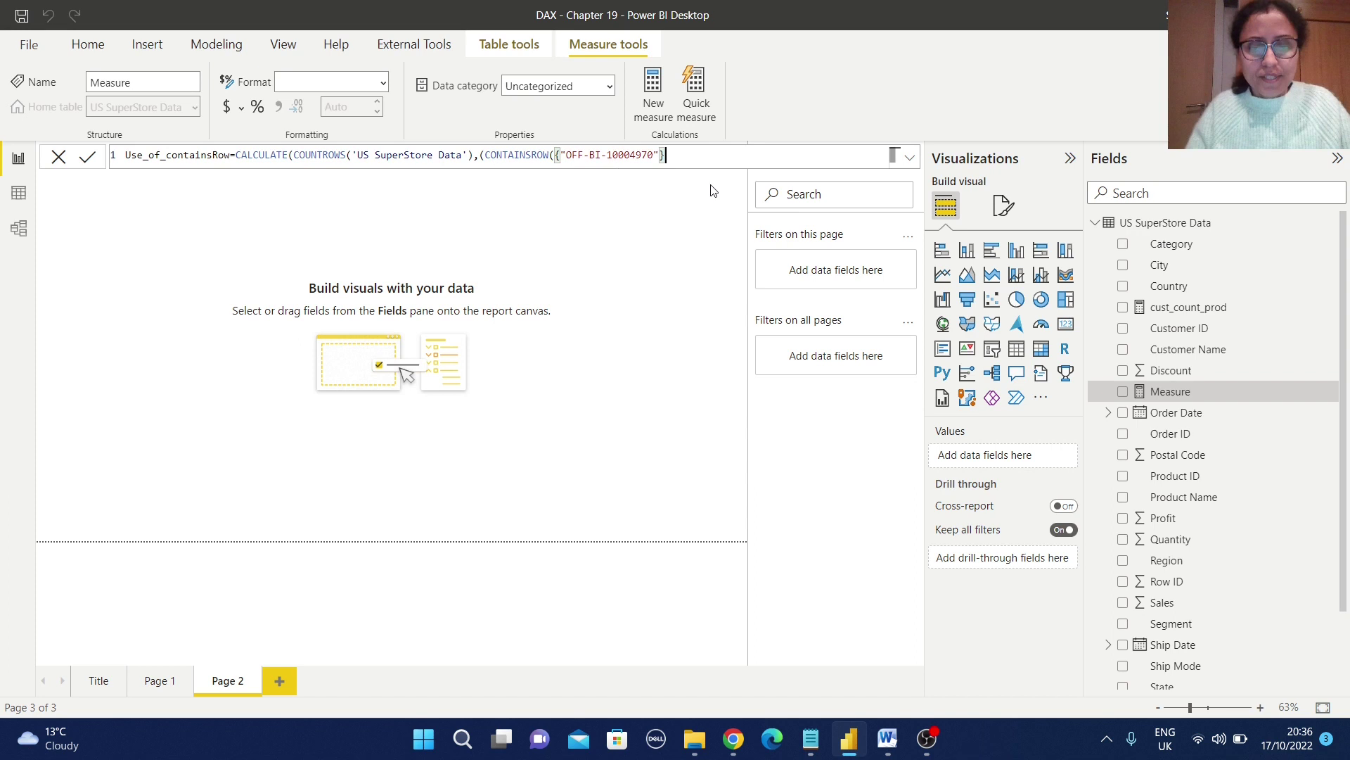
{"action": "type", "text": ",pro"}
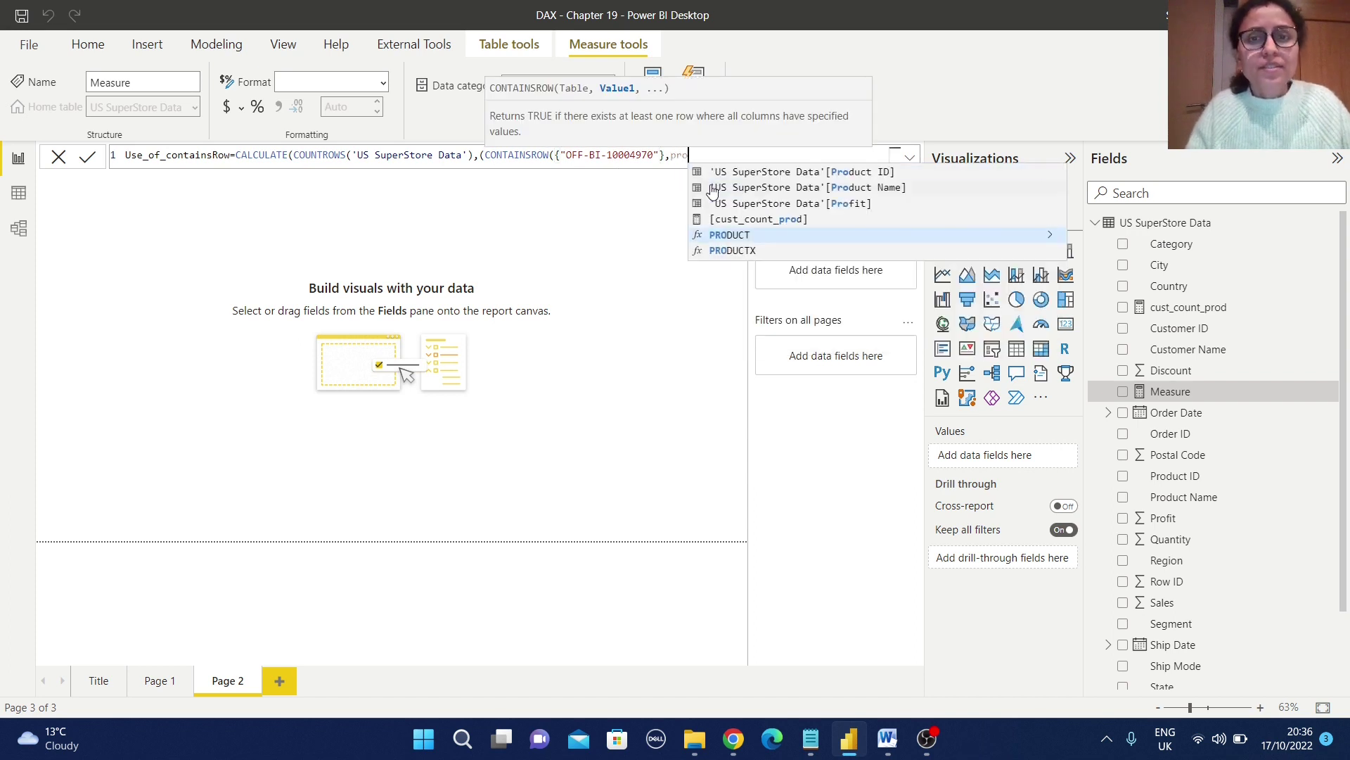
{"action": "left_click", "coordinate": [771, 175]}
{"action": "type", "text": "))"}
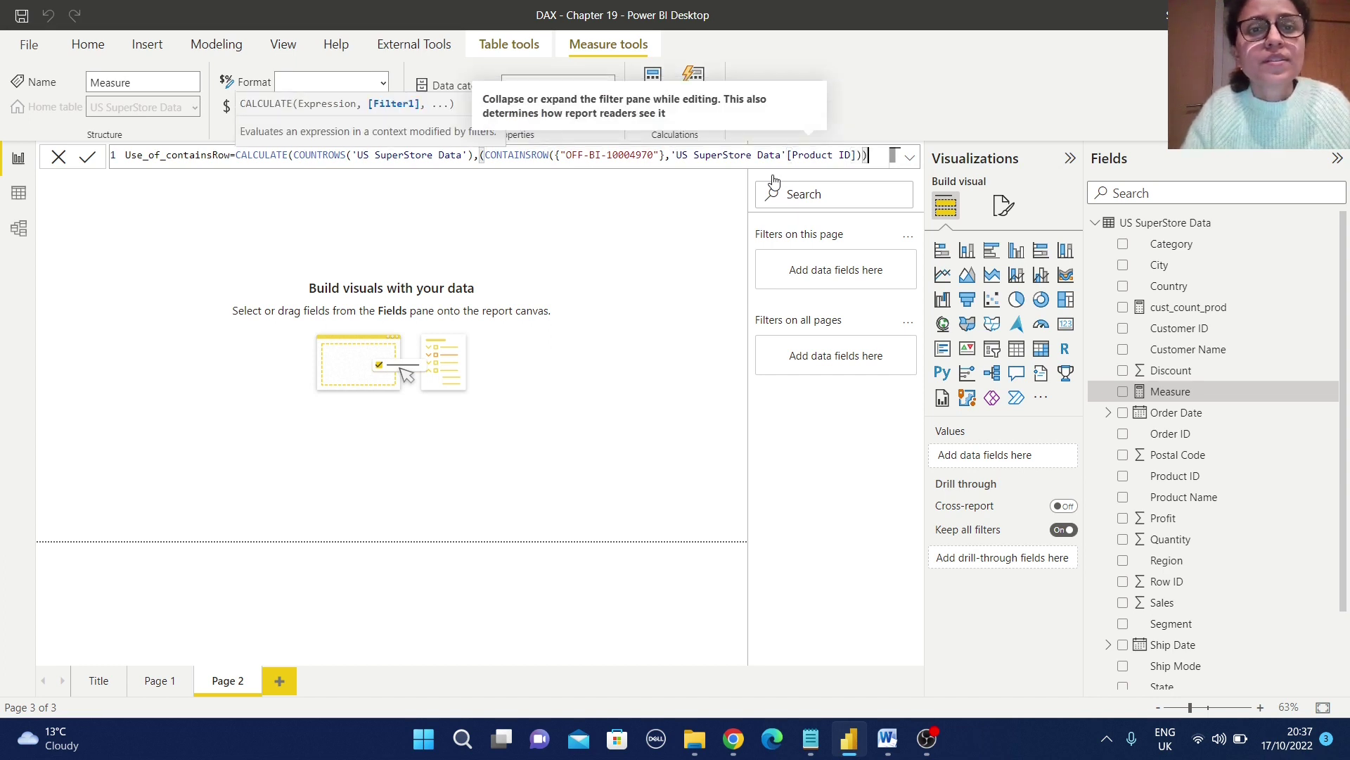
{"action": "left_click", "coordinate": [87, 156]}
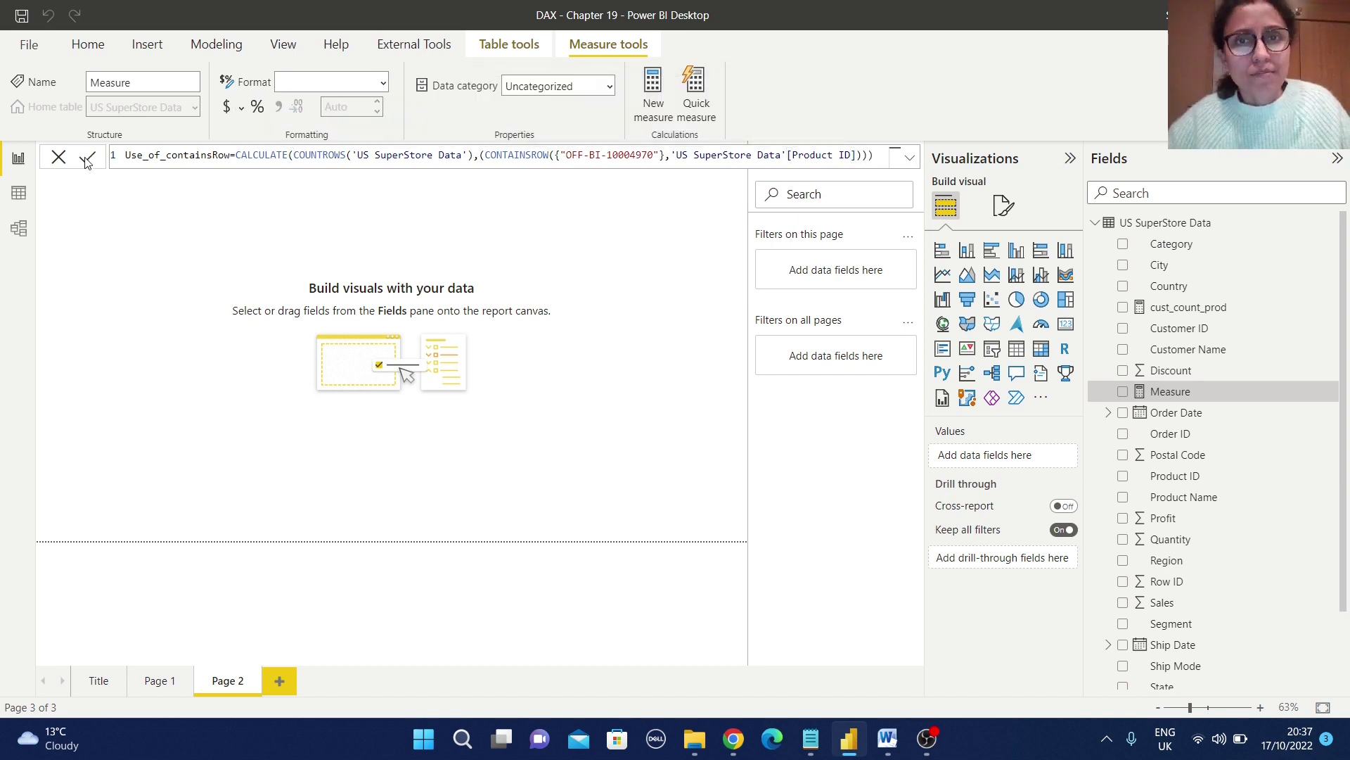
{"action": "left_click", "coordinate": [602, 295]}
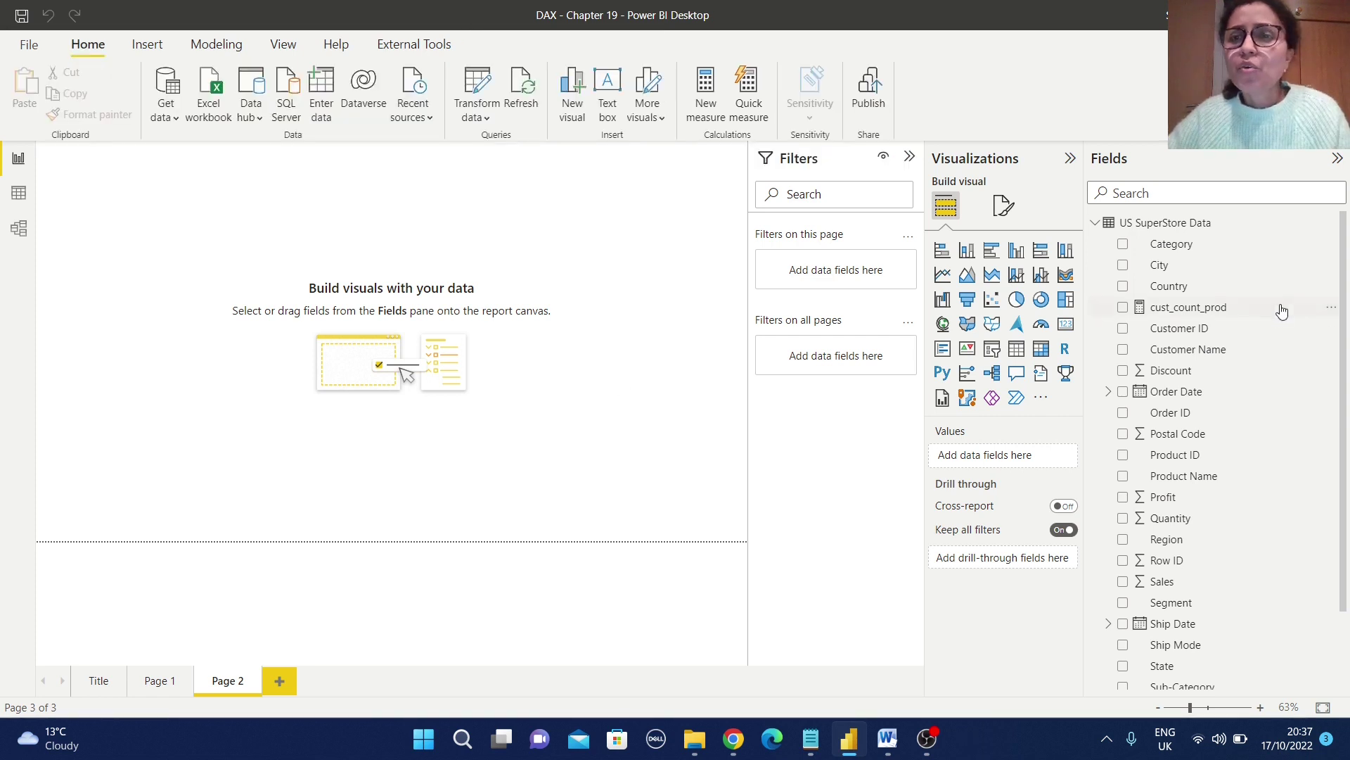
- Build a table visual with Region and Use_of_containsRow and move it slightly in from the page's upper-left corner
{"action": "left_click", "coordinate": [1123, 540]}
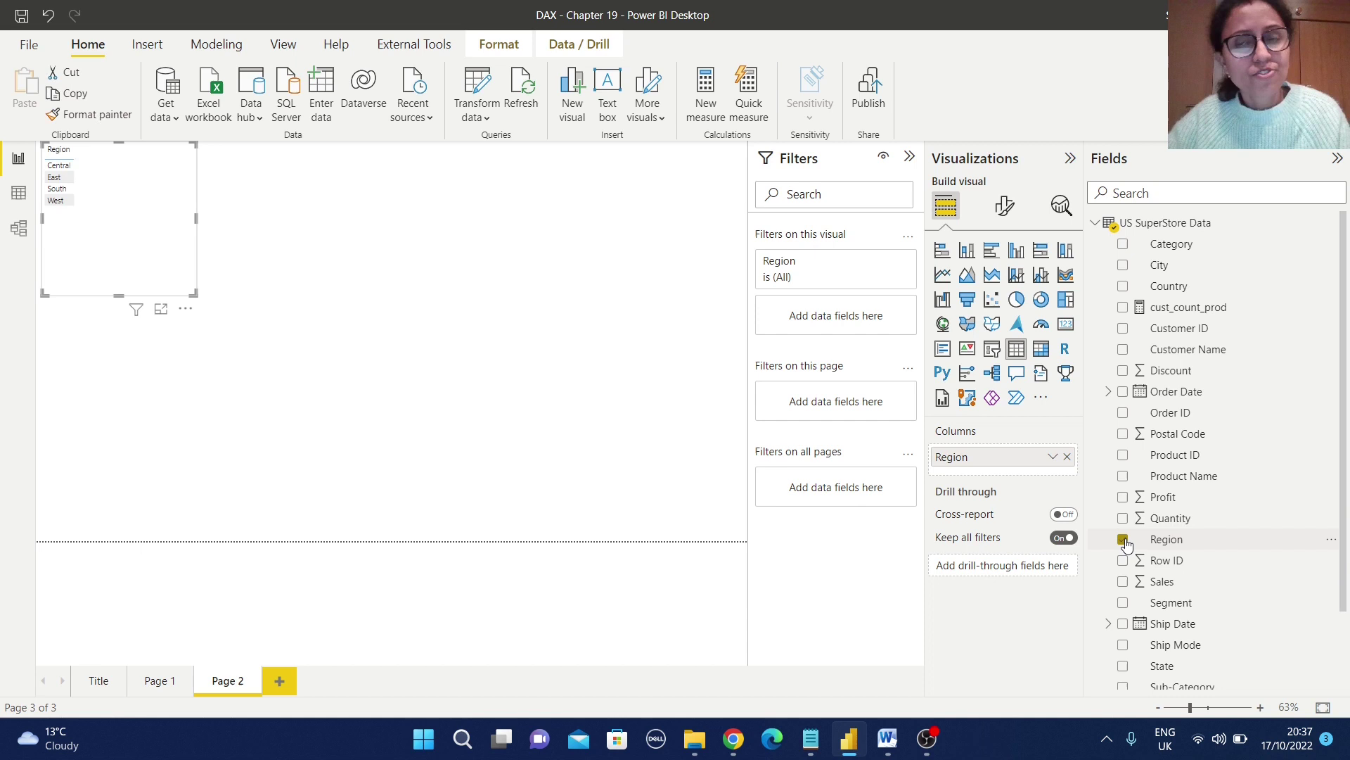
{"action": "scroll", "coordinate": [1260, 561], "scroll_direction": "down", "scroll_amount": 3}
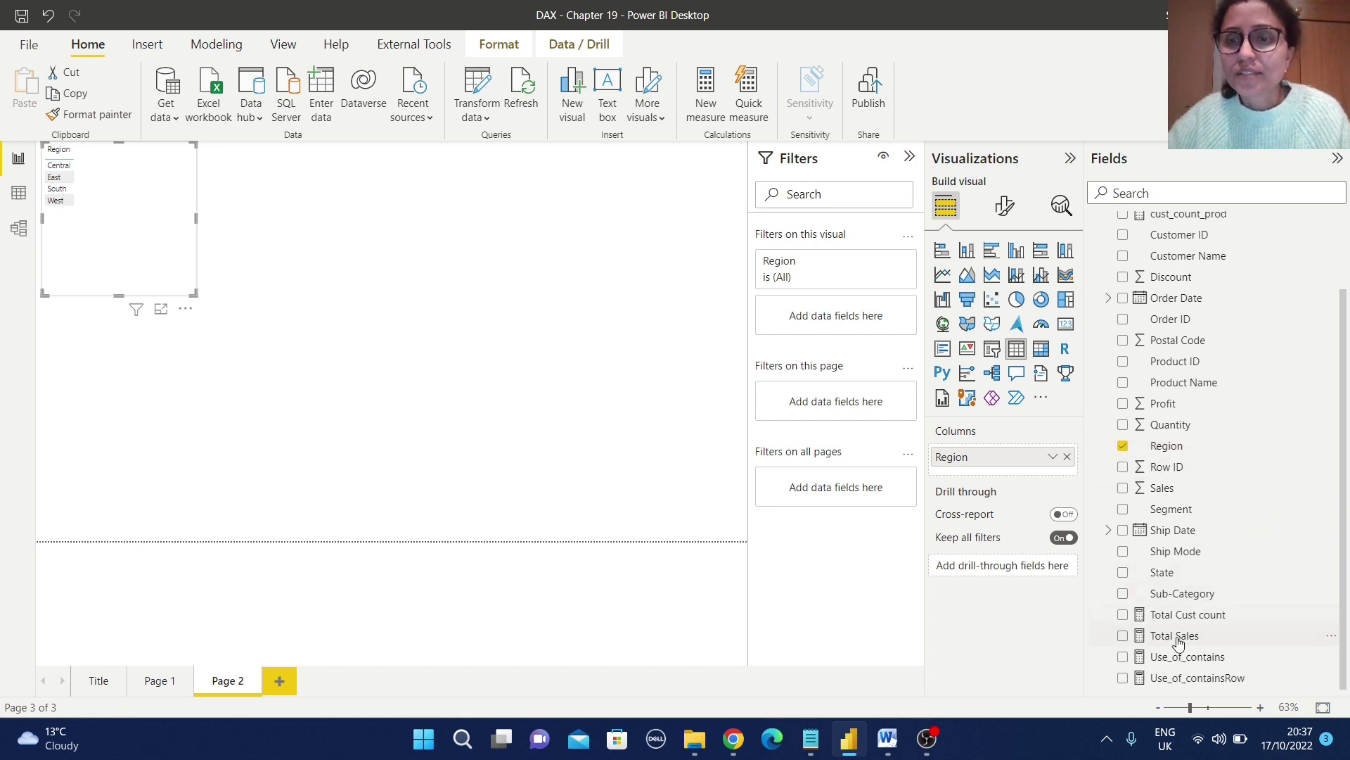
{"action": "left_click", "coordinate": [1124, 679]}
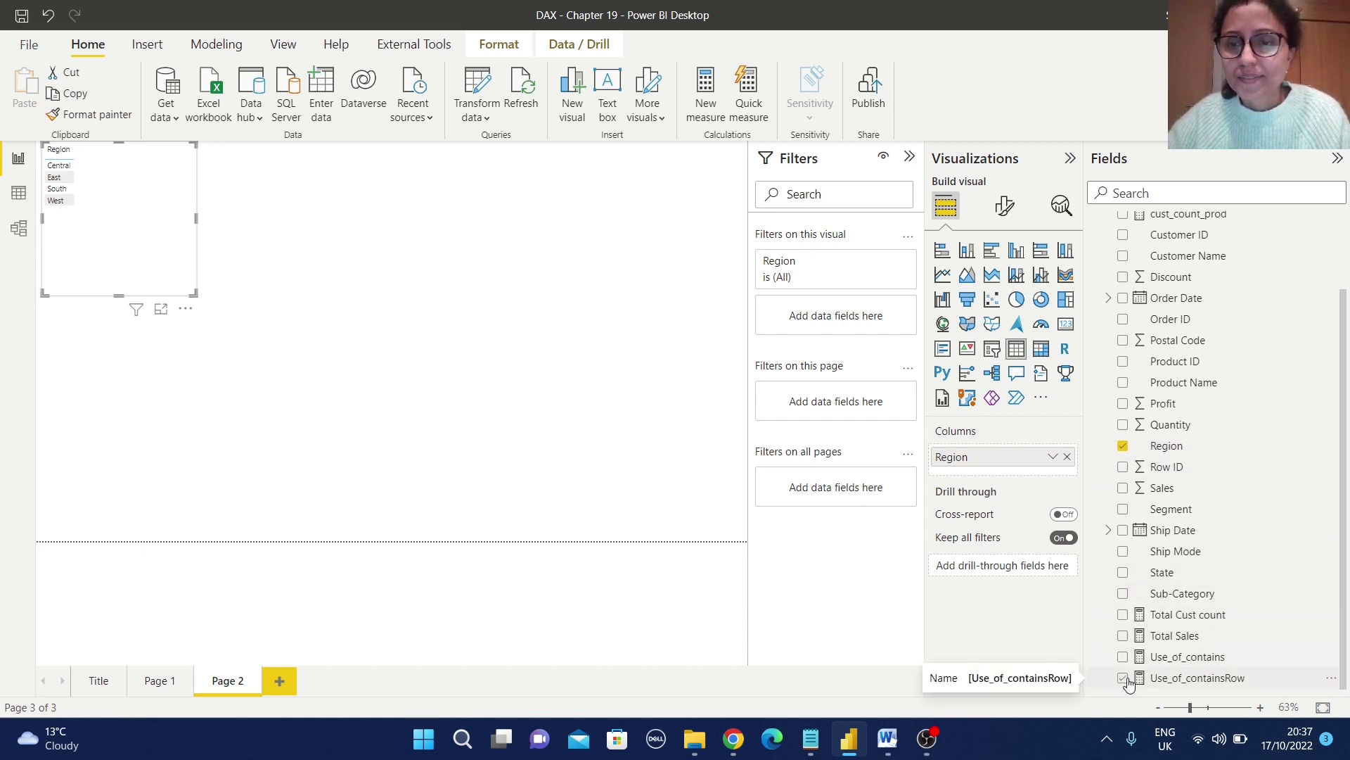
{"action": "left_click_drag", "start_coordinate": [178, 272], "coordinate": [206, 301]}
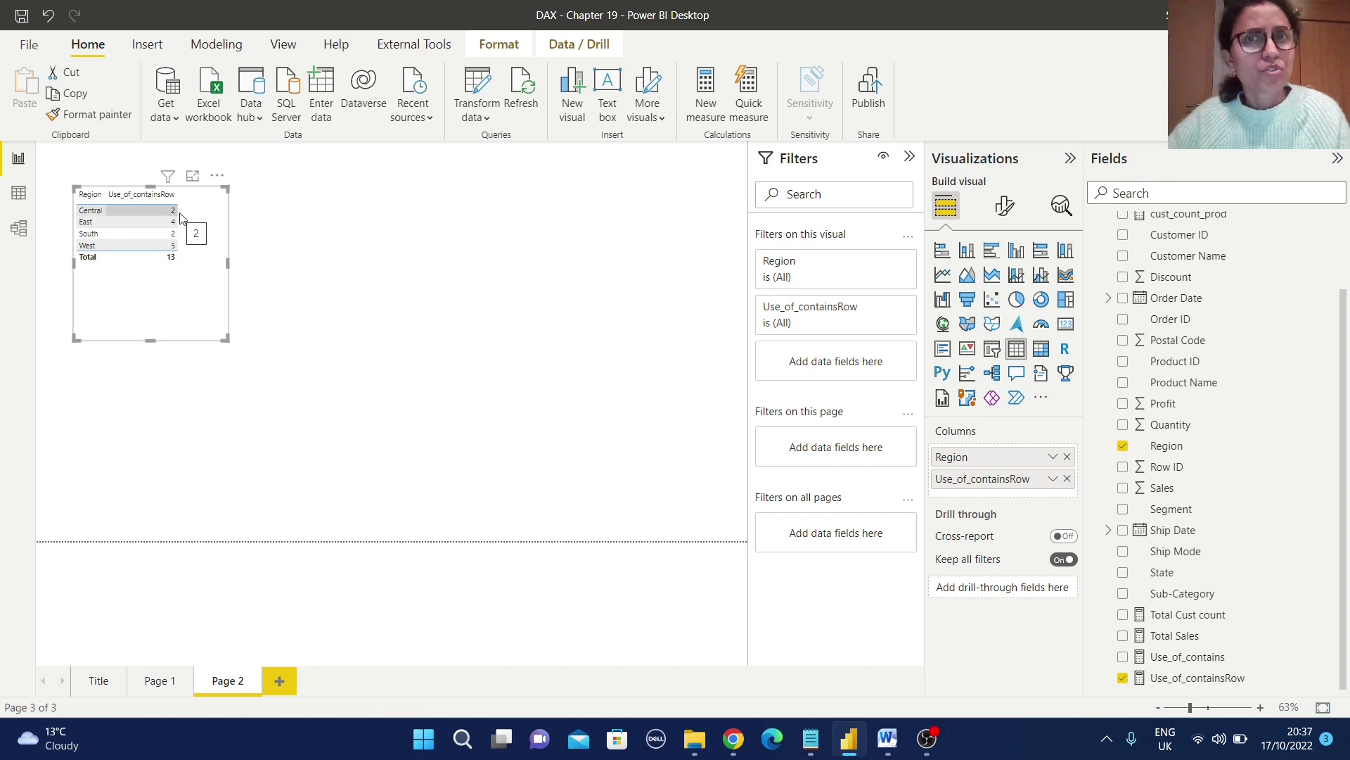
- Add a second table visual with Region and Product ID, placed to the right of the Use_of_containsRow table
{"action": "left_click", "coordinate": [373, 283]}
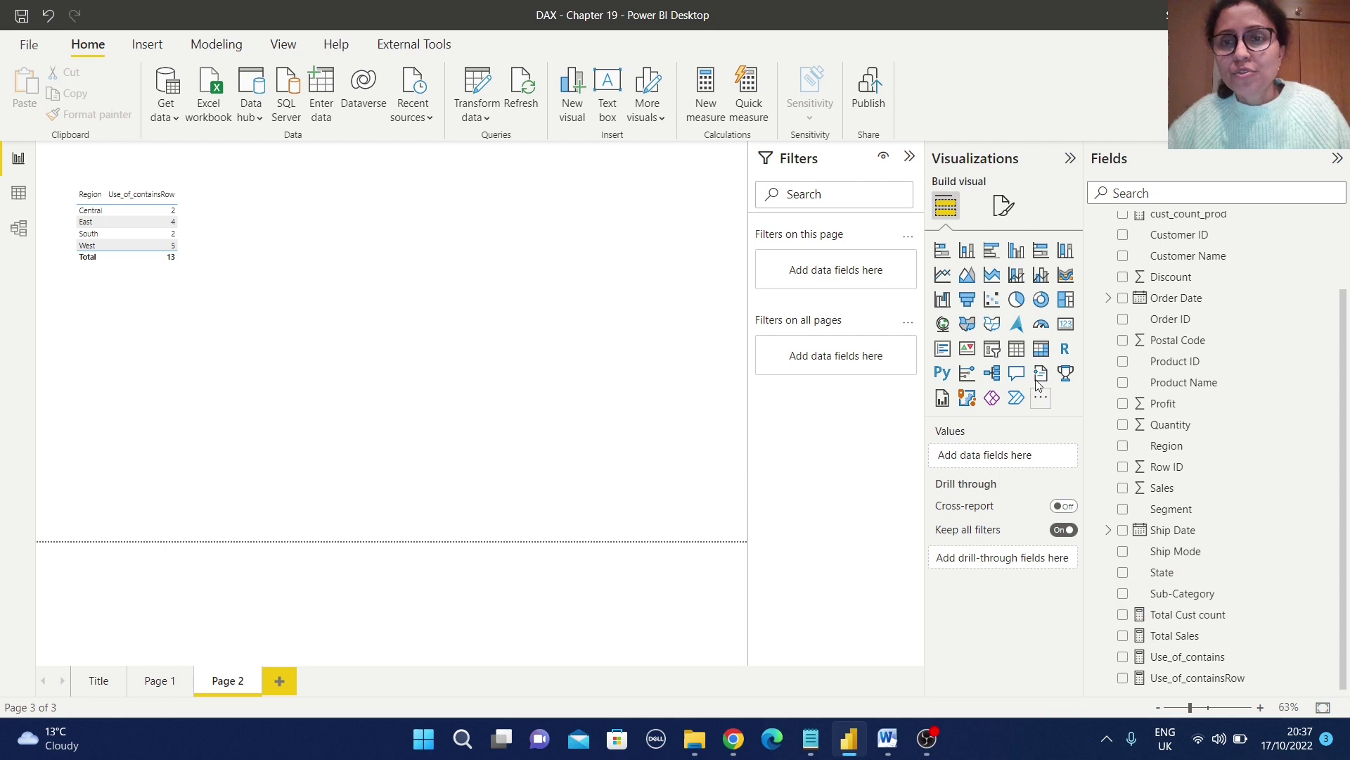
{"action": "left_click", "coordinate": [1016, 348]}
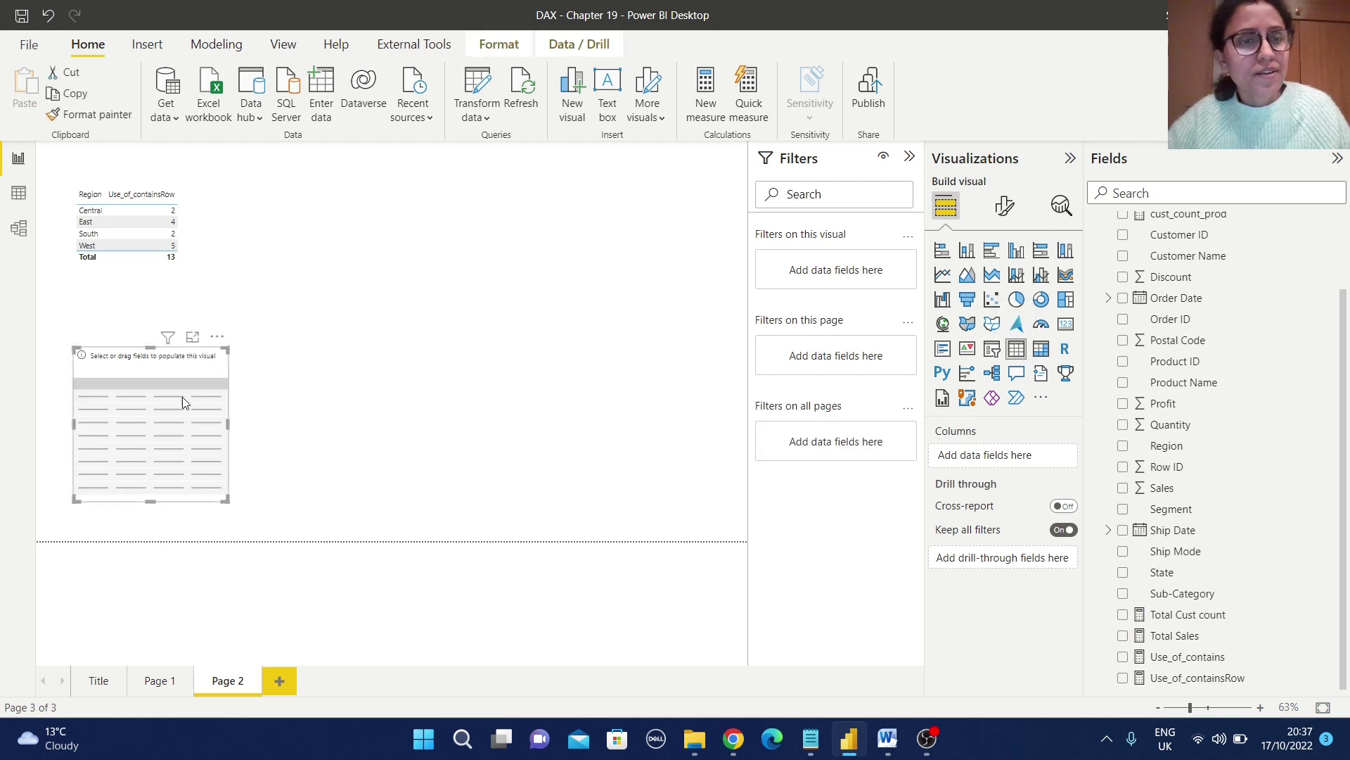
{"action": "left_click_drag", "start_coordinate": [183, 402], "coordinate": [440, 263]}
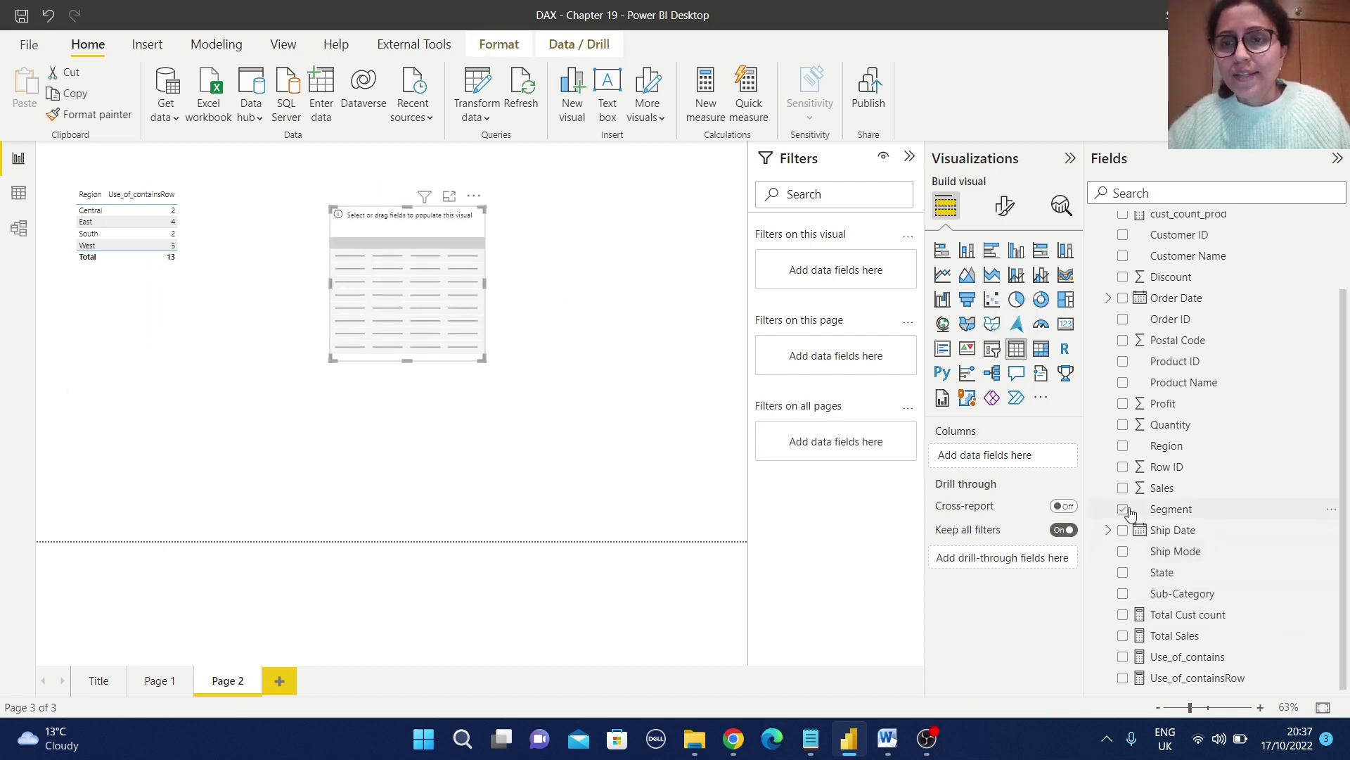
{"action": "left_click", "coordinate": [1123, 445]}
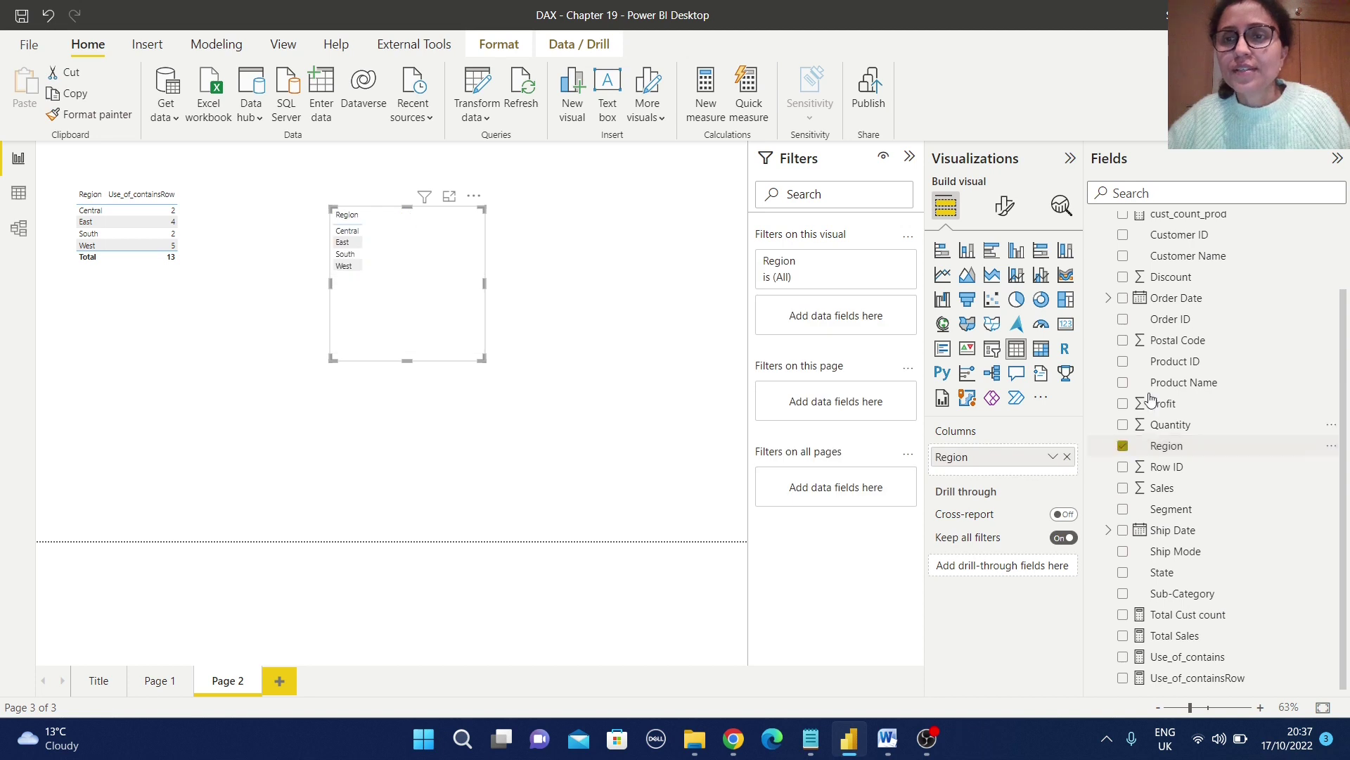
{"action": "scroll", "coordinate": [1269, 478], "scroll_direction": "up", "scroll_amount": 3}
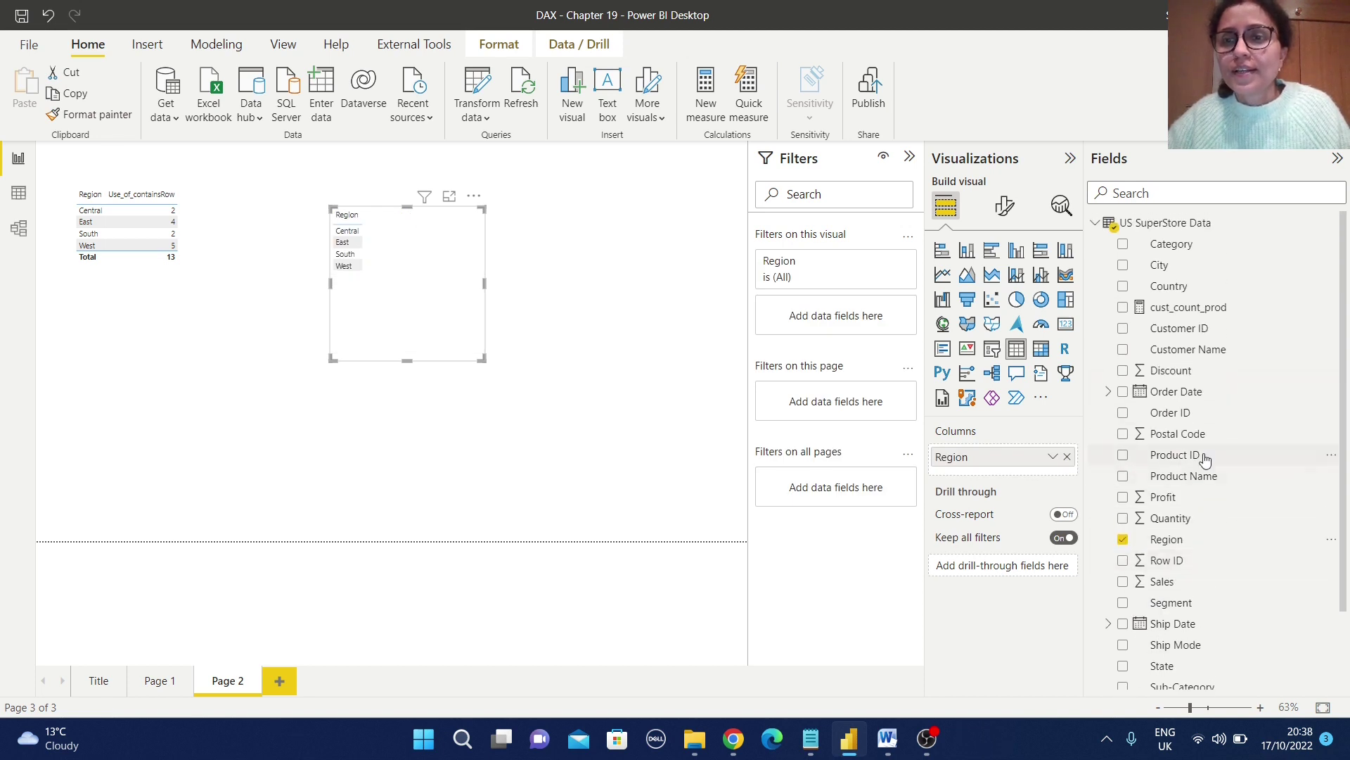
{"action": "left_click", "coordinate": [1124, 456]}
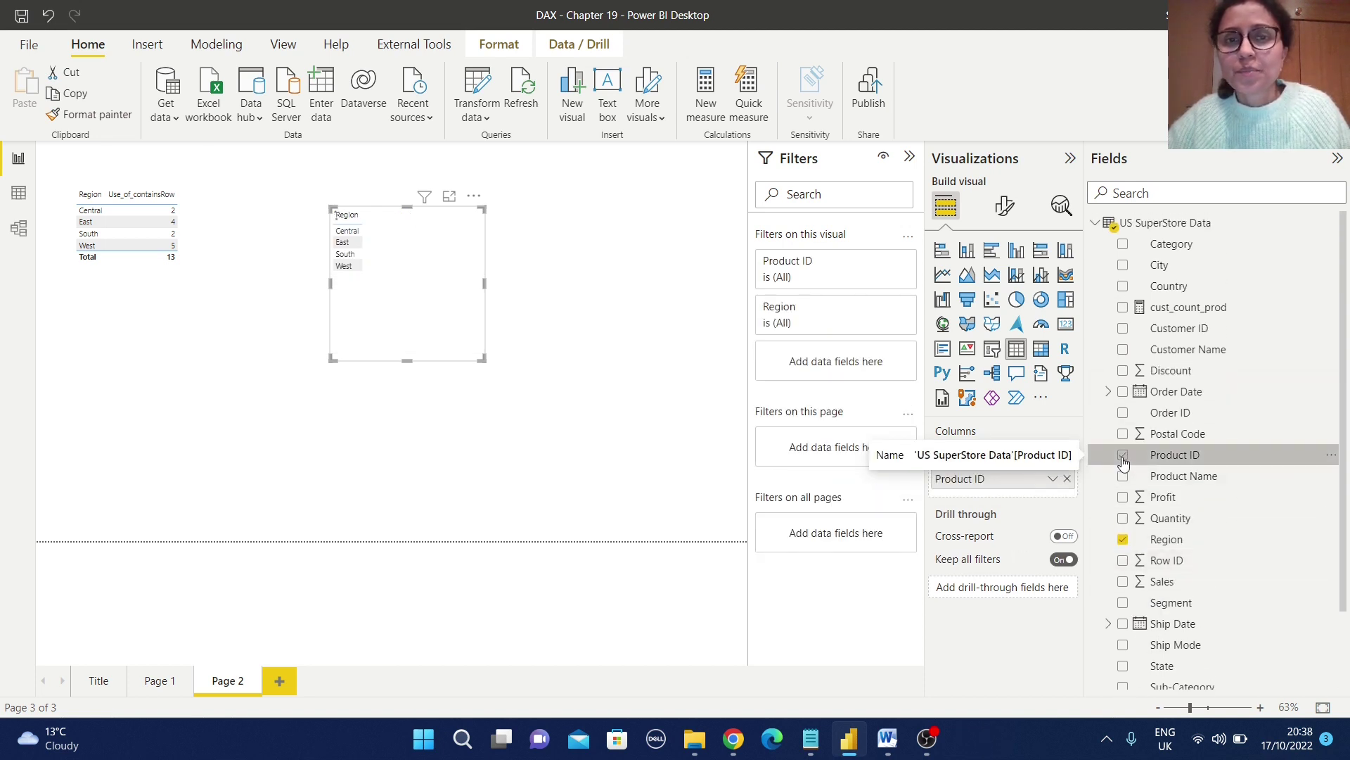
- Filter the new table visual to the Product ID OFF-BI-10004970 using basic filtering
{"action": "left_click", "coordinate": [882, 262]}
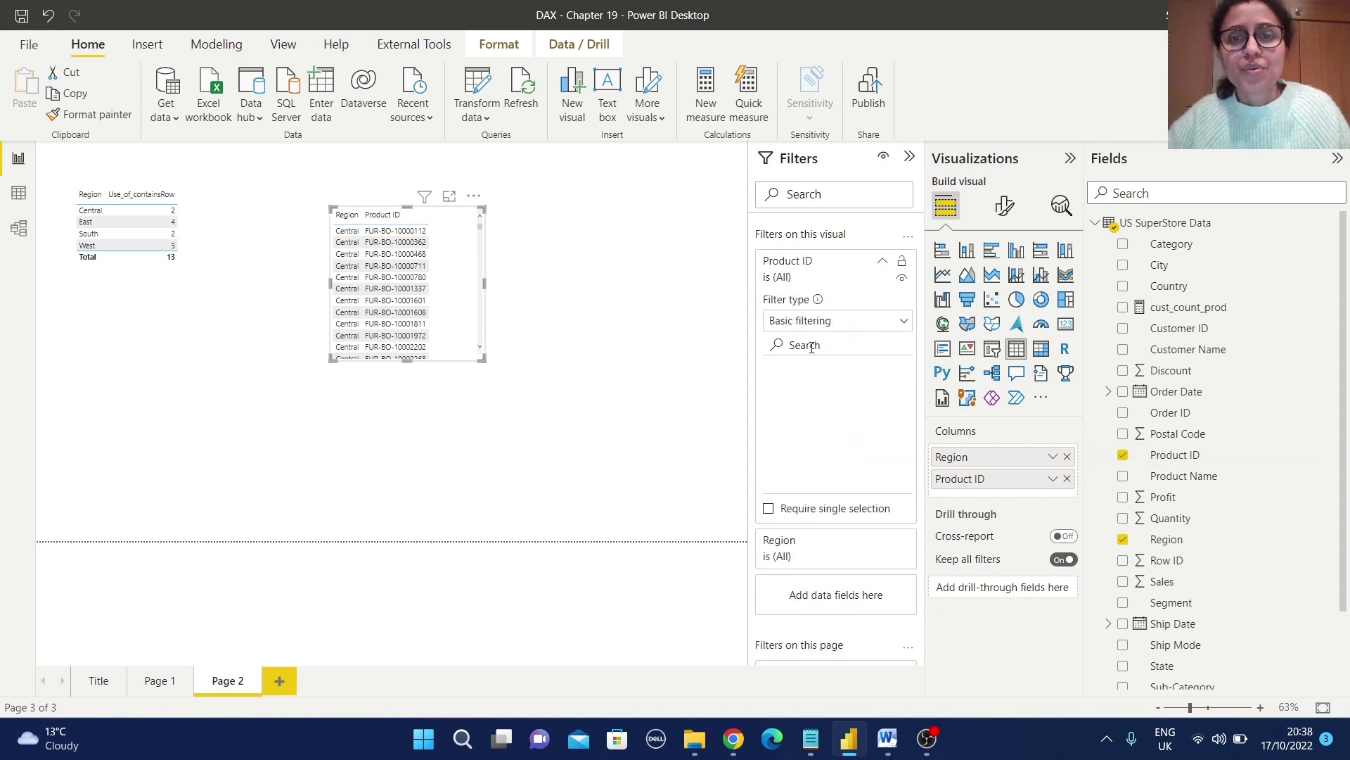
{"action": "left_click", "coordinate": [812, 344]}
{"action": "type", "text": "{\"OFF-BI-10004970\""}
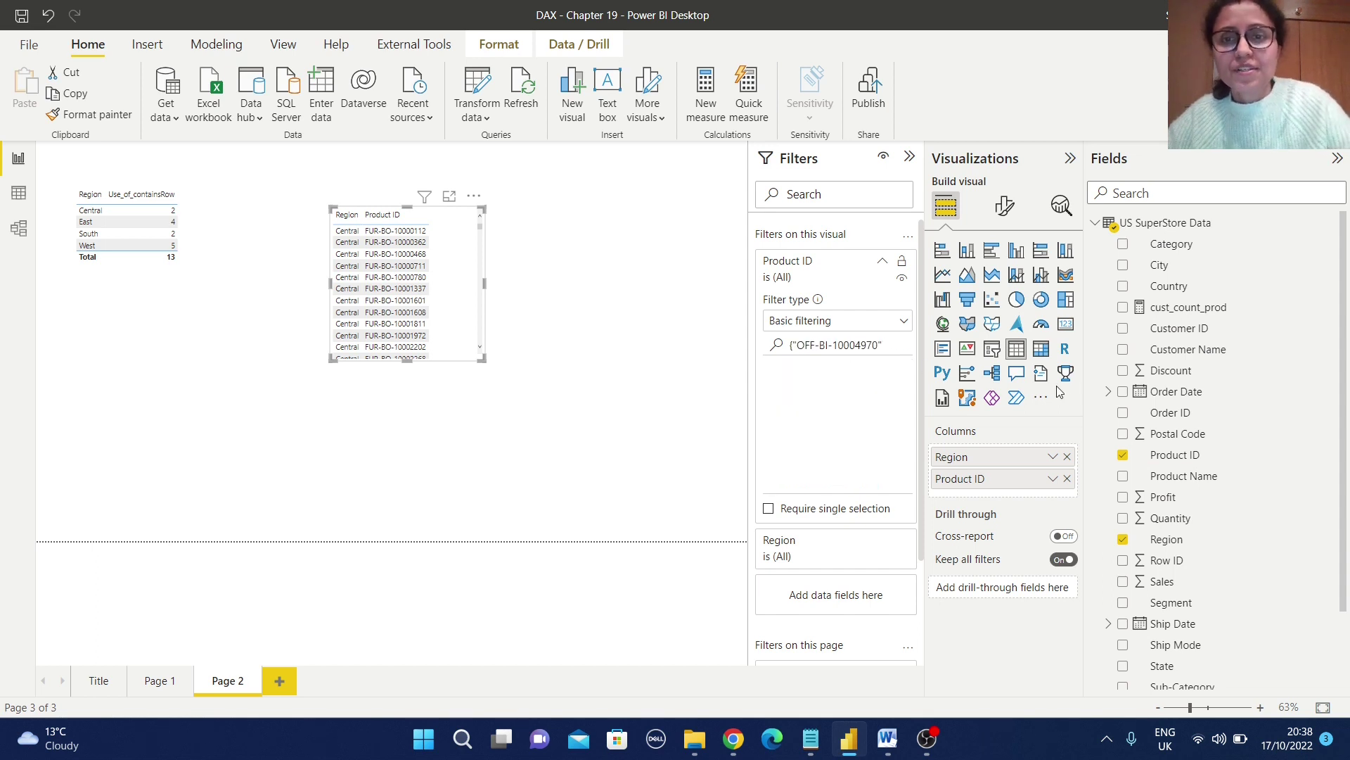
{"action": "left_click", "coordinate": [799, 345]}
{"action": "key", "text": "BackSpace"}
{"action": "key", "text": "BackSpace"}
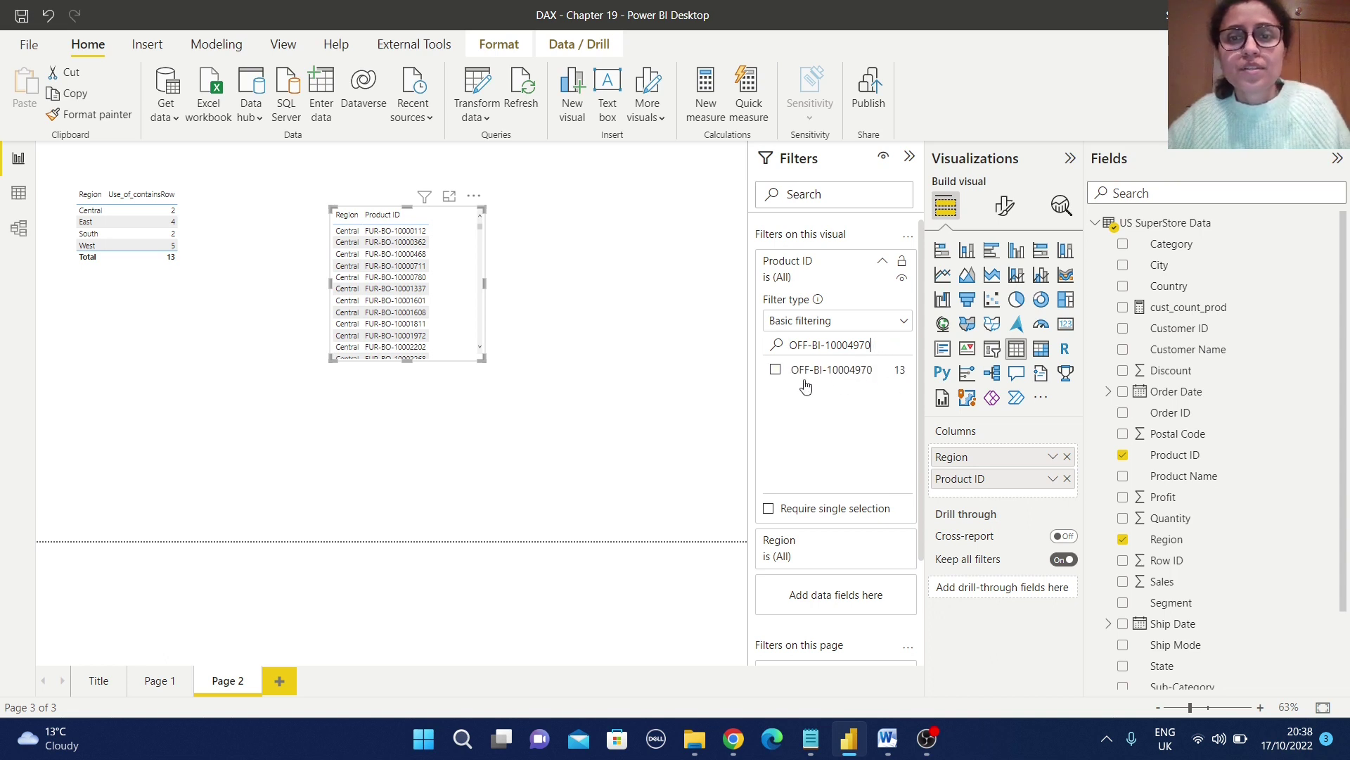
{"action": "left_click", "coordinate": [776, 370]}
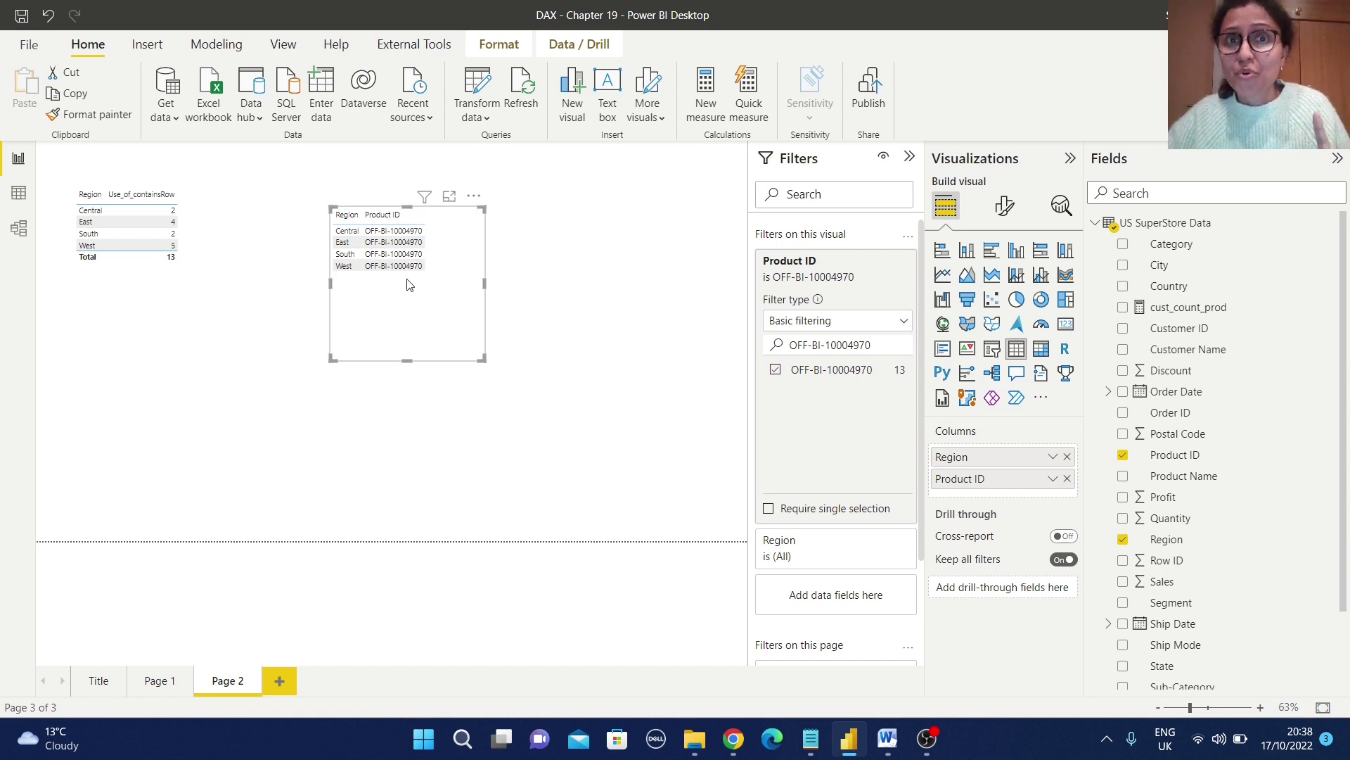
- Add Customer ID as the third column of the filtered table and enlarge the visual
{"action": "left_click_drag", "start_coordinate": [1179, 328], "coordinate": [1006, 499]}
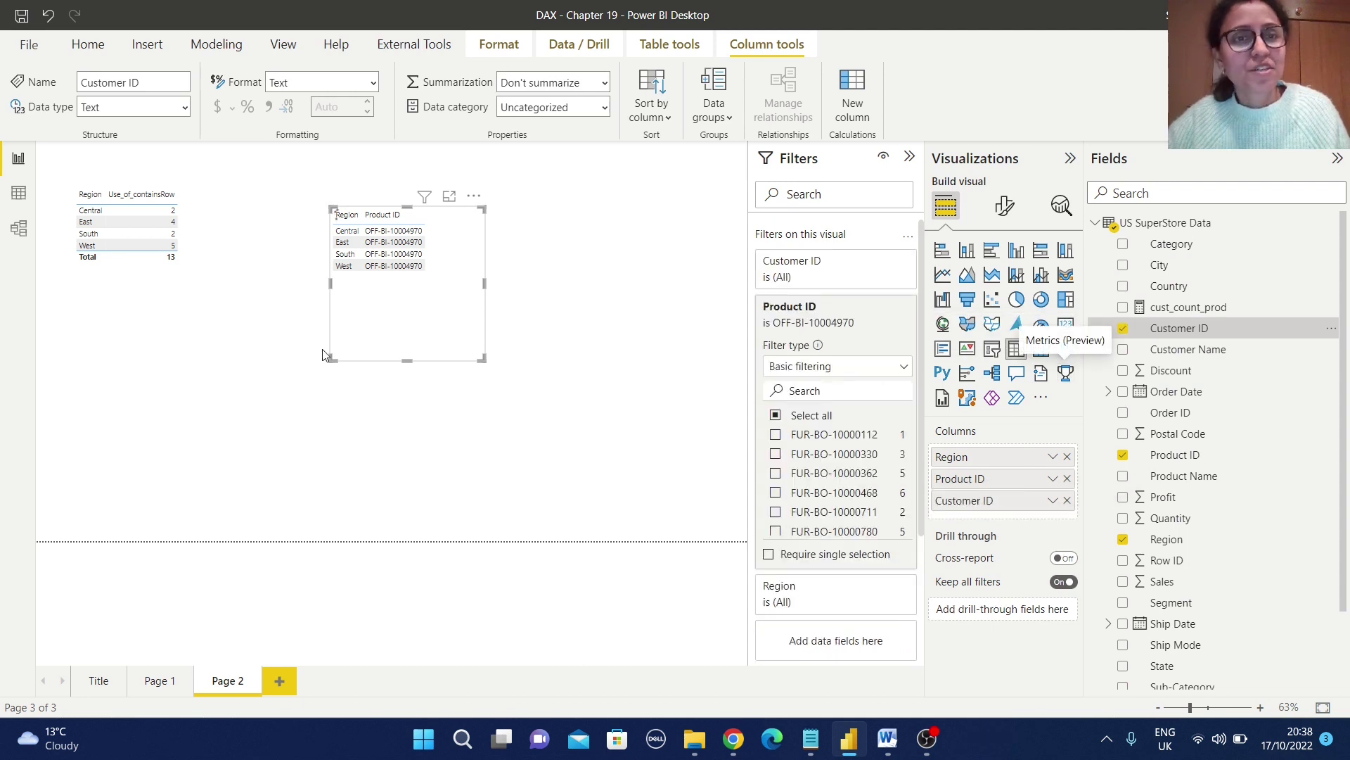
{"action": "left_click_drag", "start_coordinate": [482, 358], "coordinate": [672, 478]}
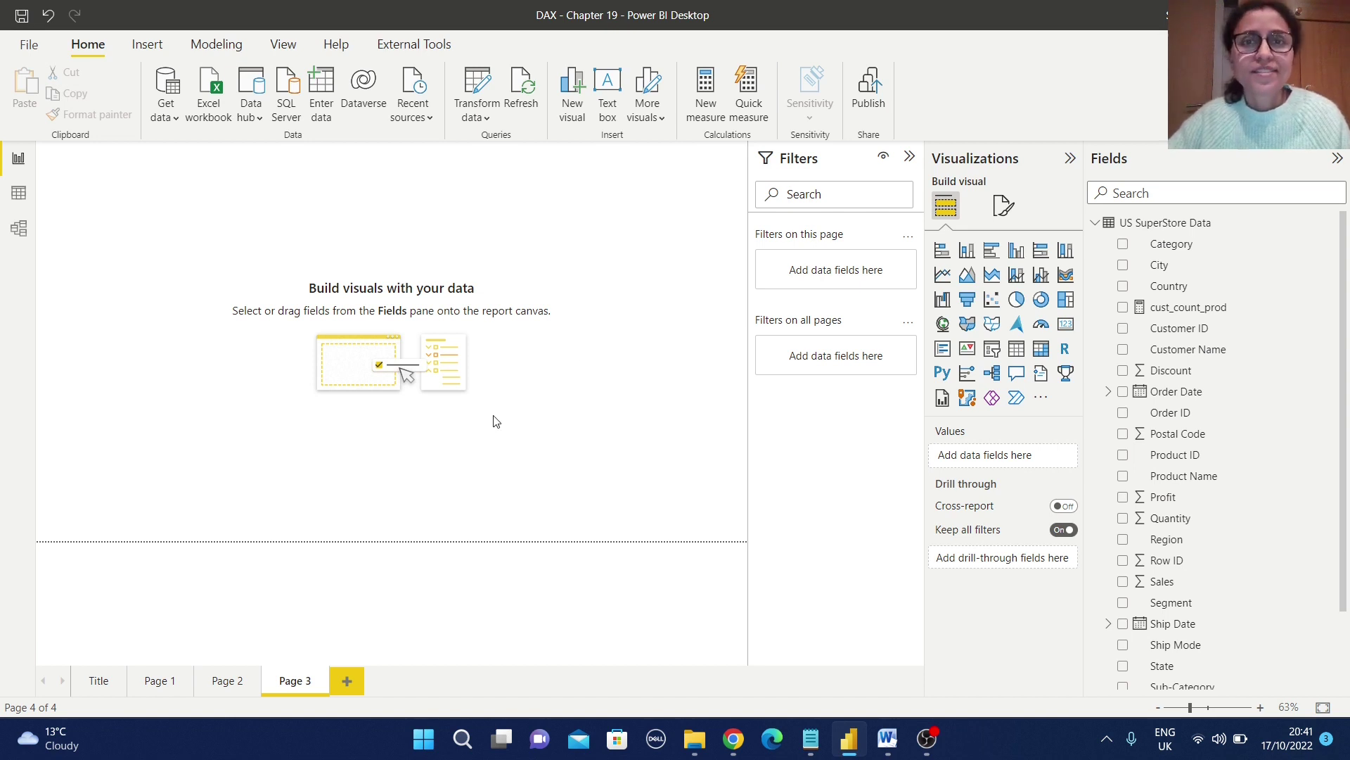
- Create a calculated column in the US SuperStore Data table and name it Use_of_containString
{"action": "left_click", "coordinate": [1205, 228]}
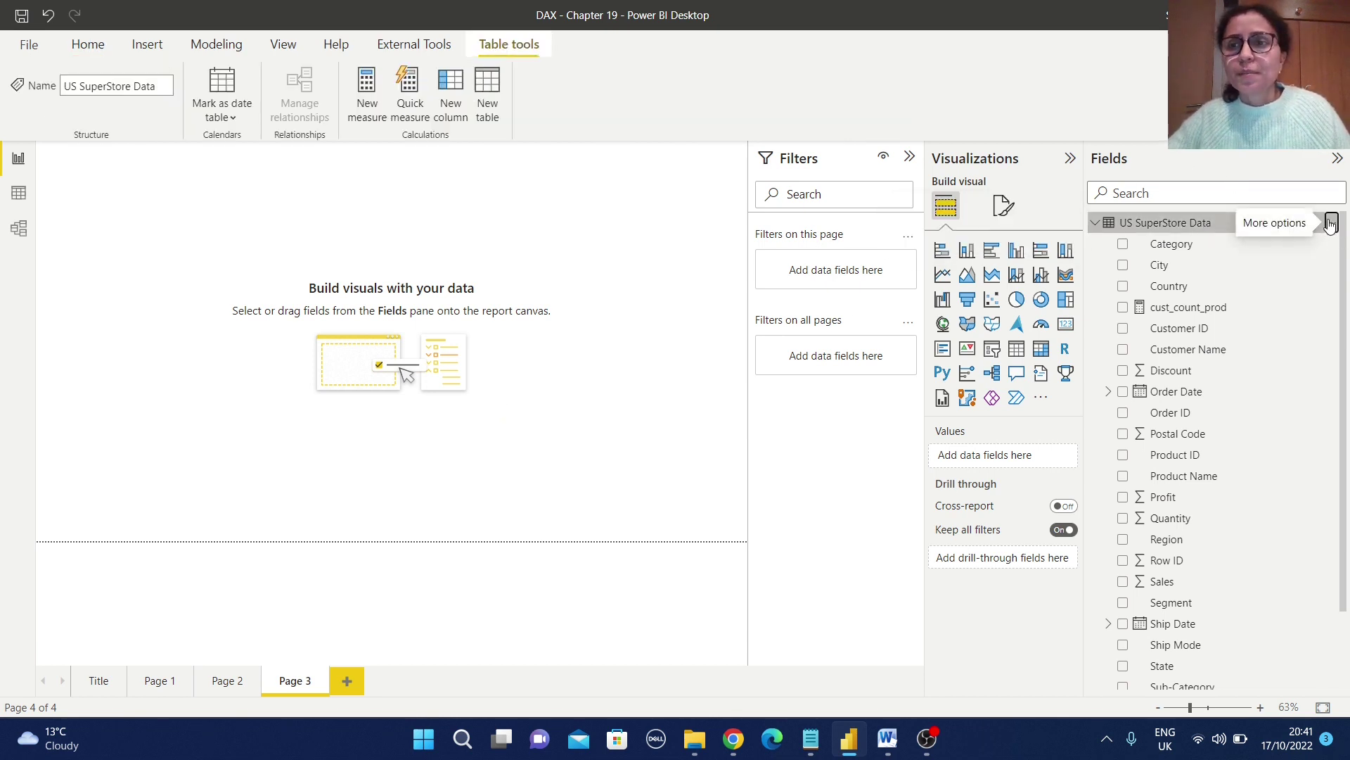
{"action": "left_click", "coordinate": [451, 95]}
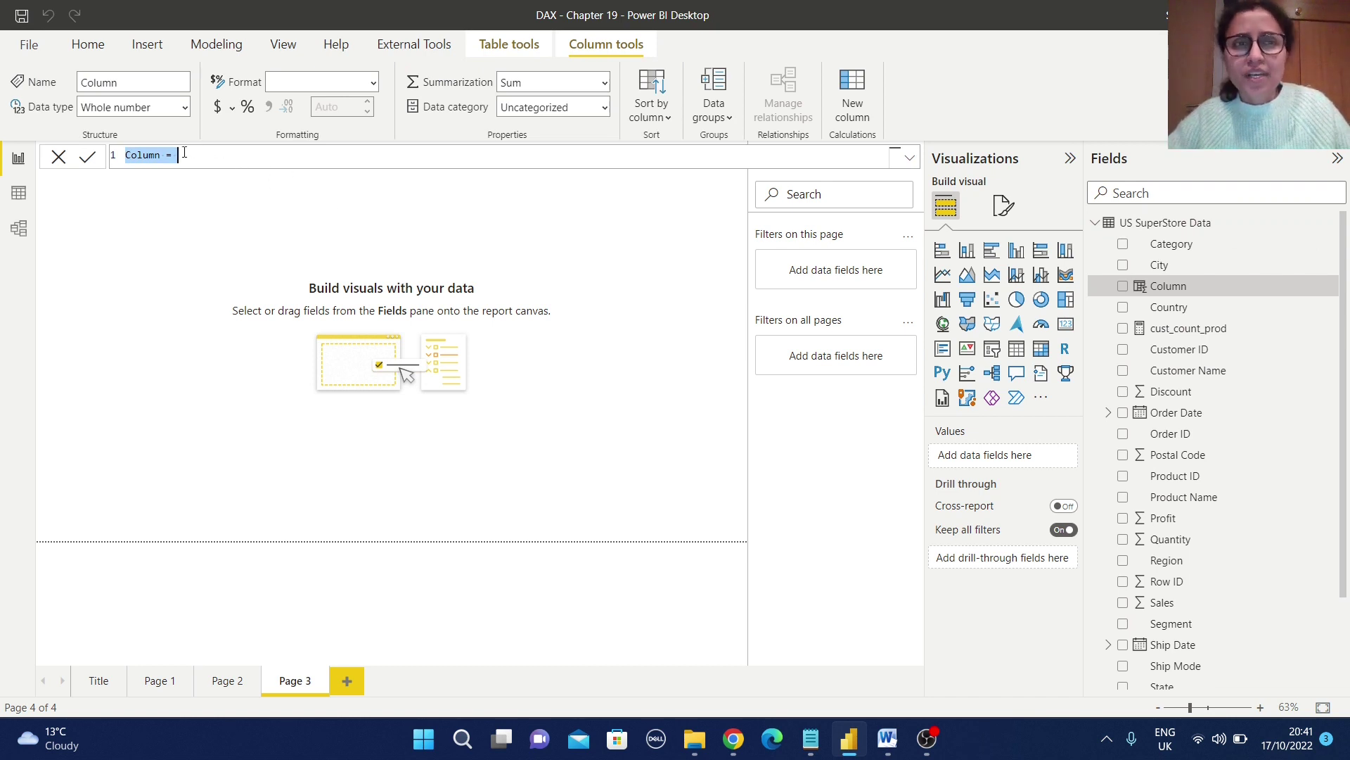
{"action": "double_click", "coordinate": [139, 157]}
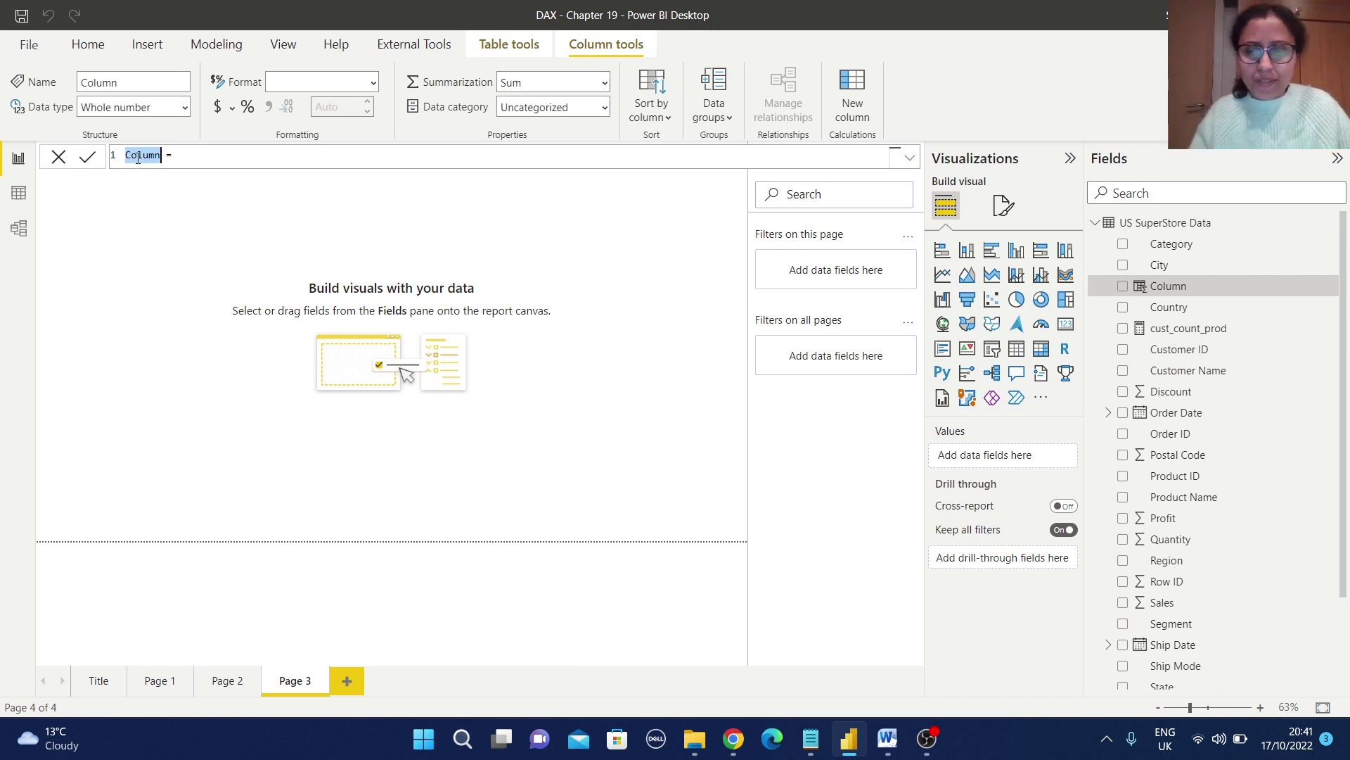
{"action": "type", "text": "Use"}
{"action": "type", "text": "_of"}
{"action": "type", "text": "_con"}
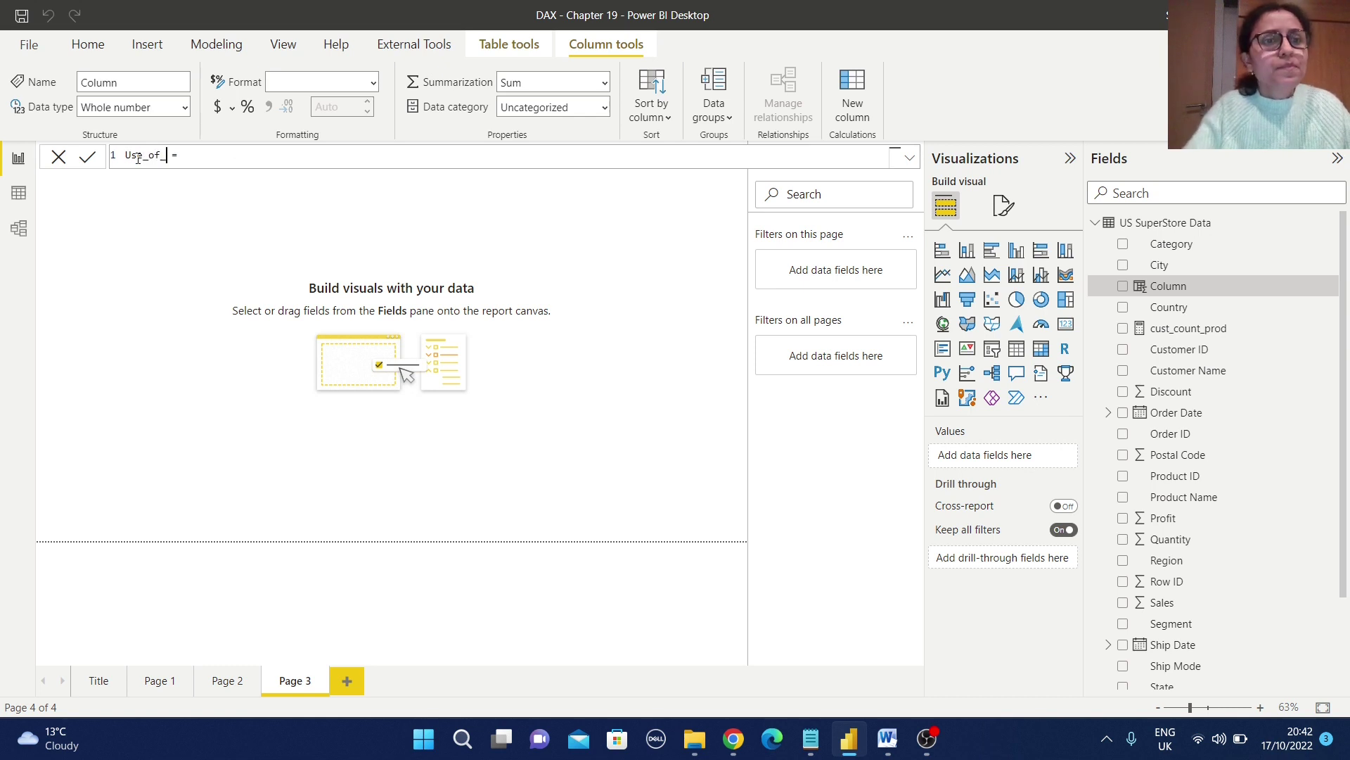
{"action": "type", "text": "tainStr"}
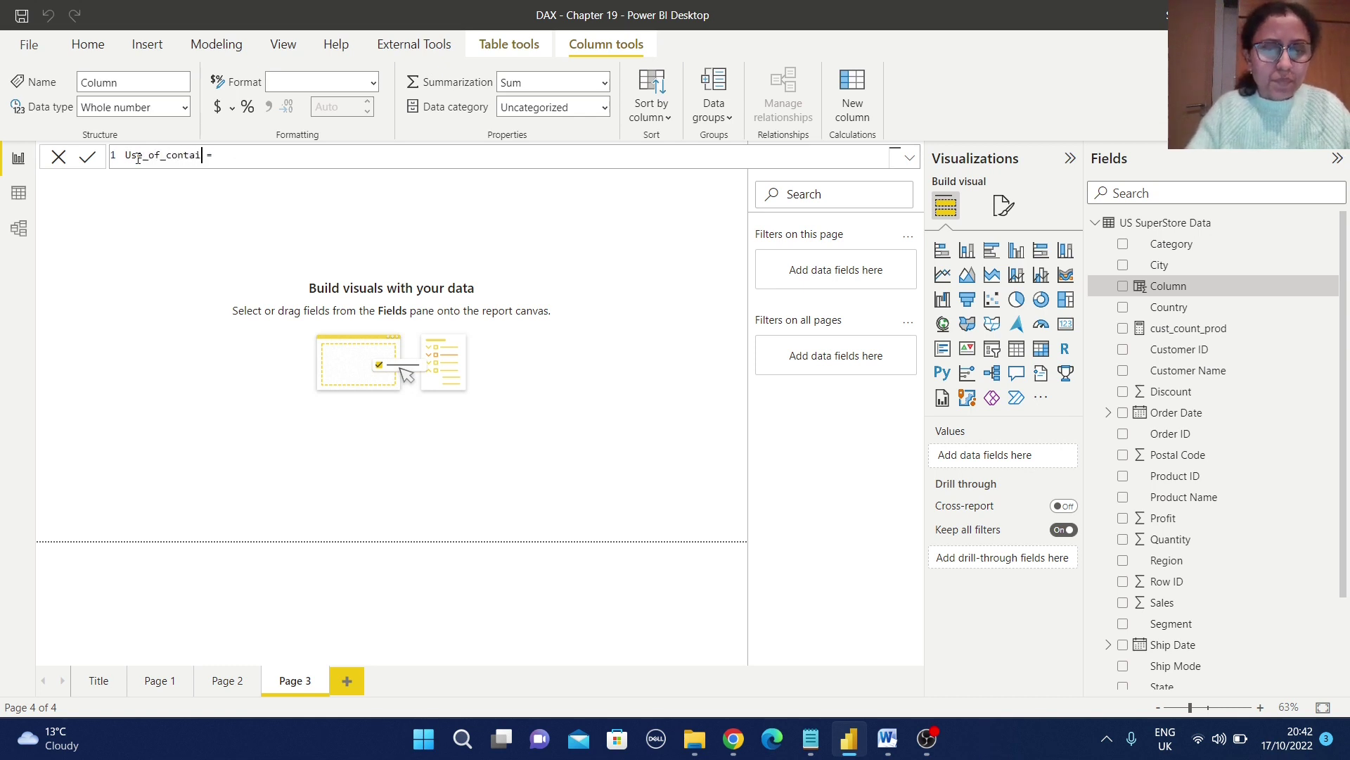
{"action": "type", "text": "ing ="}
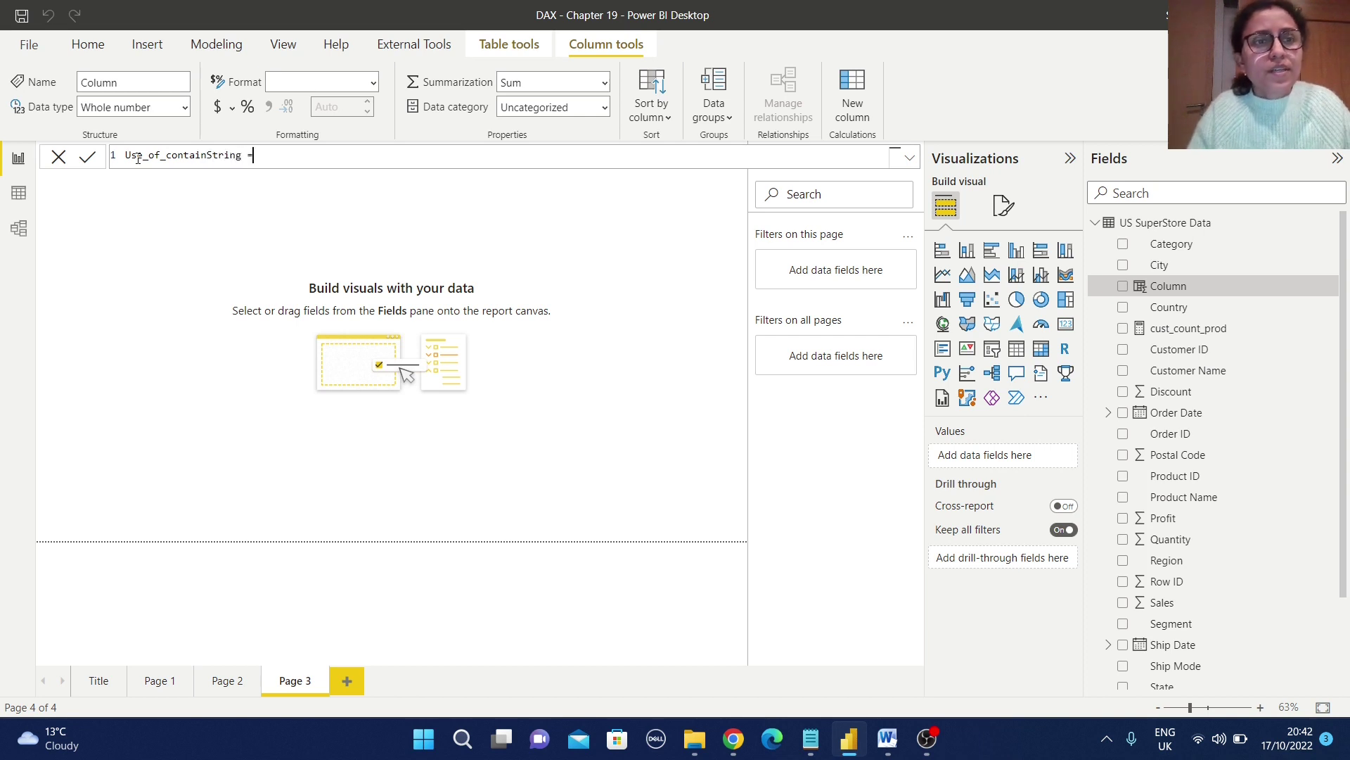
- Define the Use_of_containString column as CONTAINSSTRING("abcd","bc") and commit the formula
{"action": "type", "text": "con"}
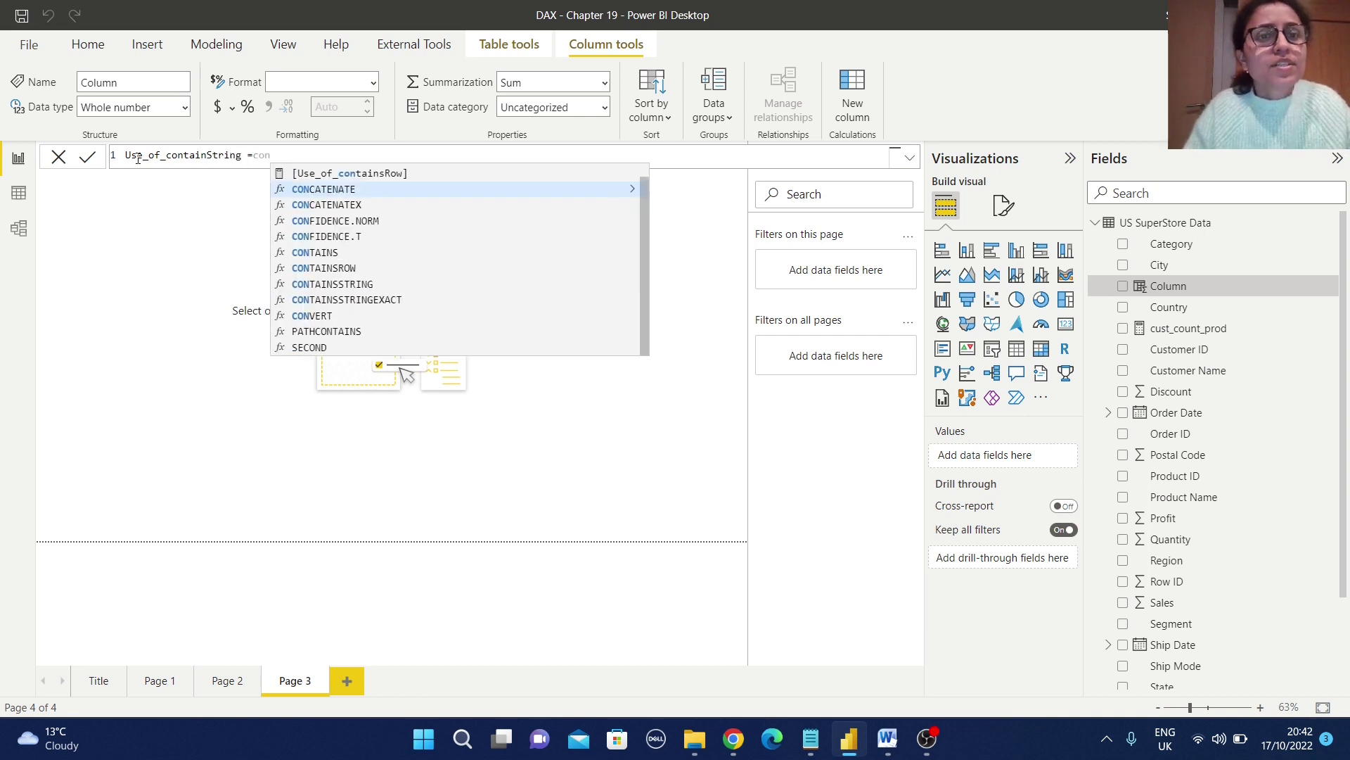
{"action": "key", "text": "Down"}
{"action": "key", "text": "Down"}
{"action": "key", "text": "Down"}
{"action": "key", "text": "Down"}
{"action": "key", "text": "Down"}
{"action": "key", "text": "Down"}
{"action": "key", "text": "Tab"}
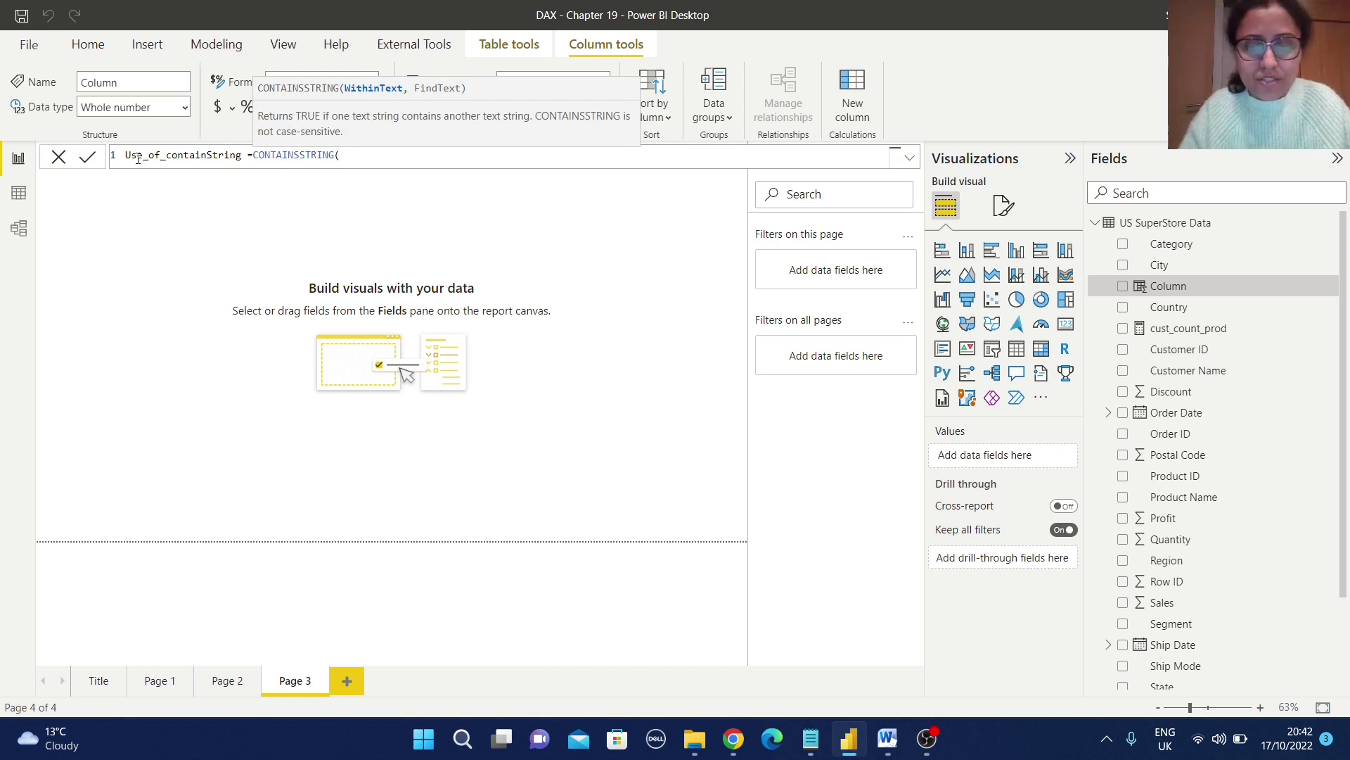
{"action": "type", "text": "\"A"}
{"action": "key", "text": "BackSpace"}
{"action": "type", "text": "abcd\","}
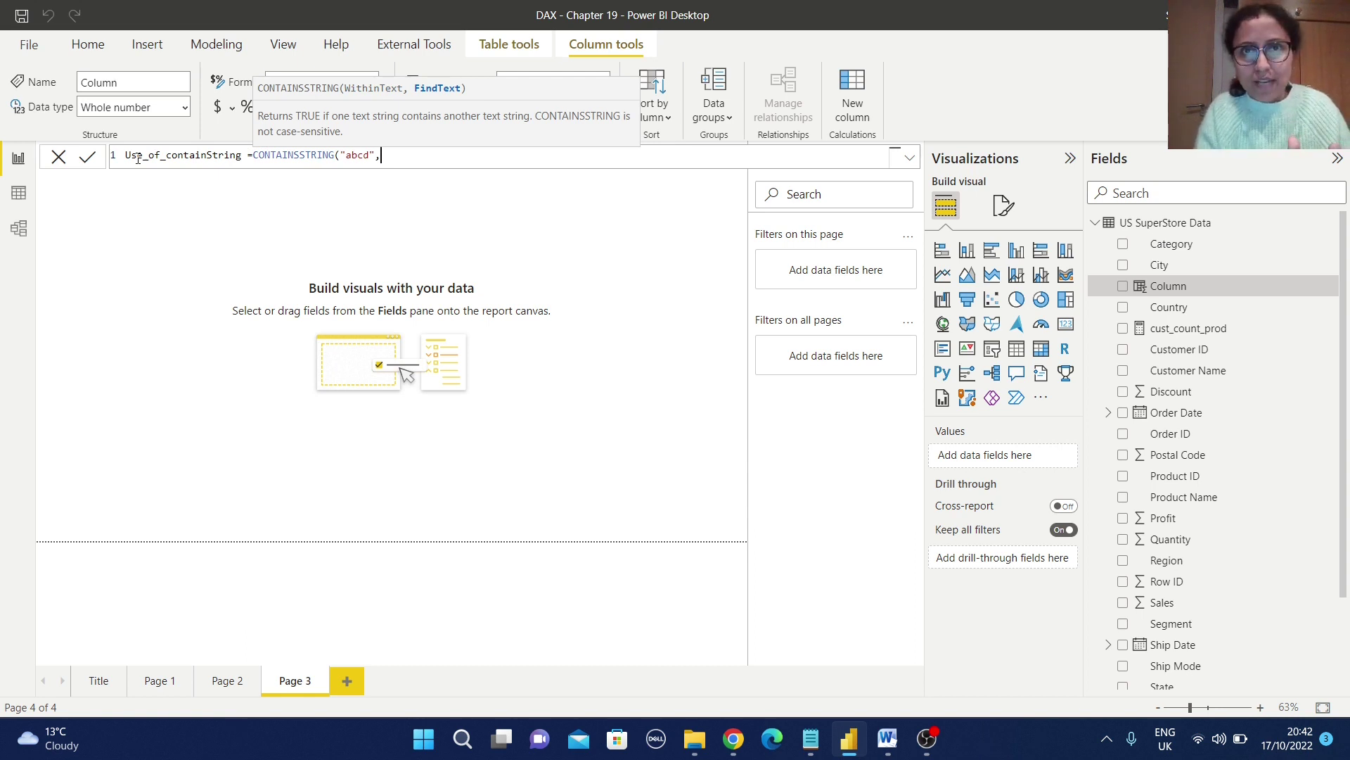
{"action": "type", "text": "\""}
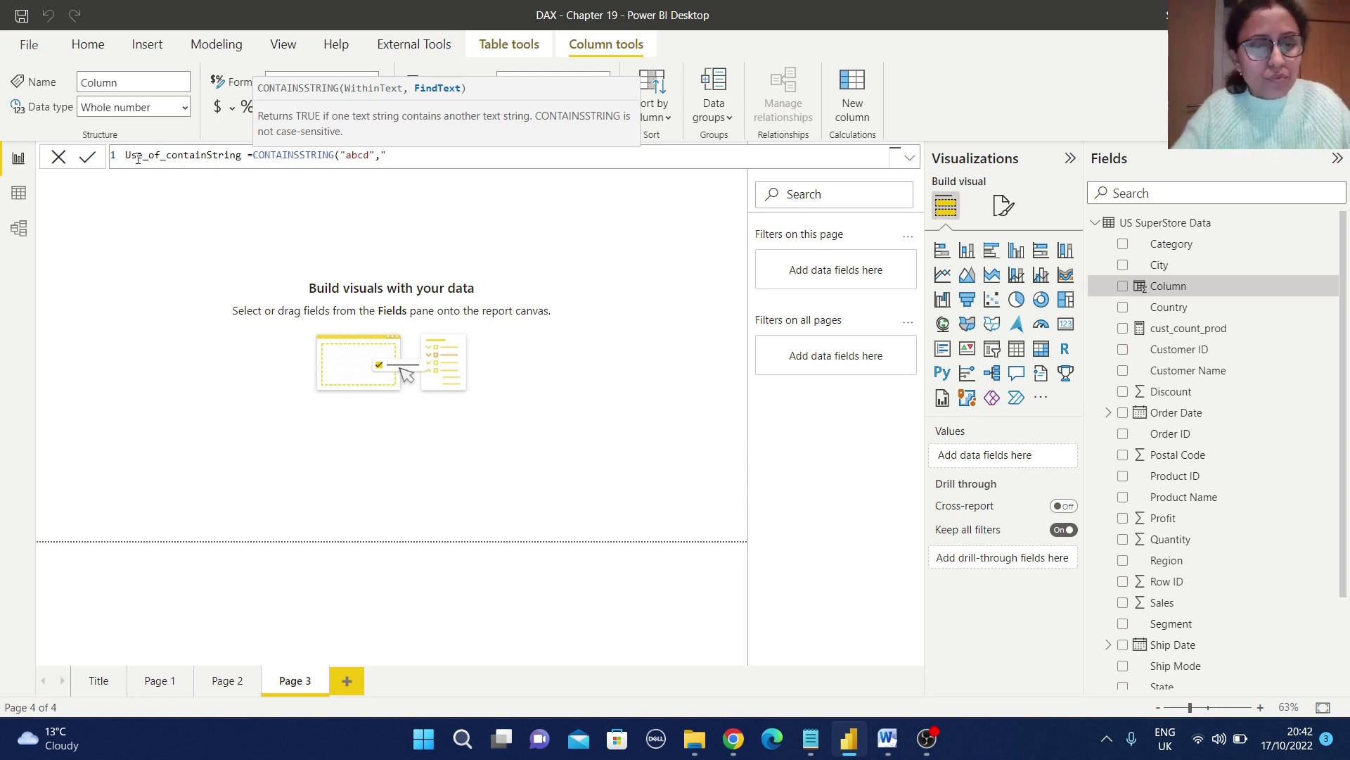
{"action": "type", "text": "bc\""}
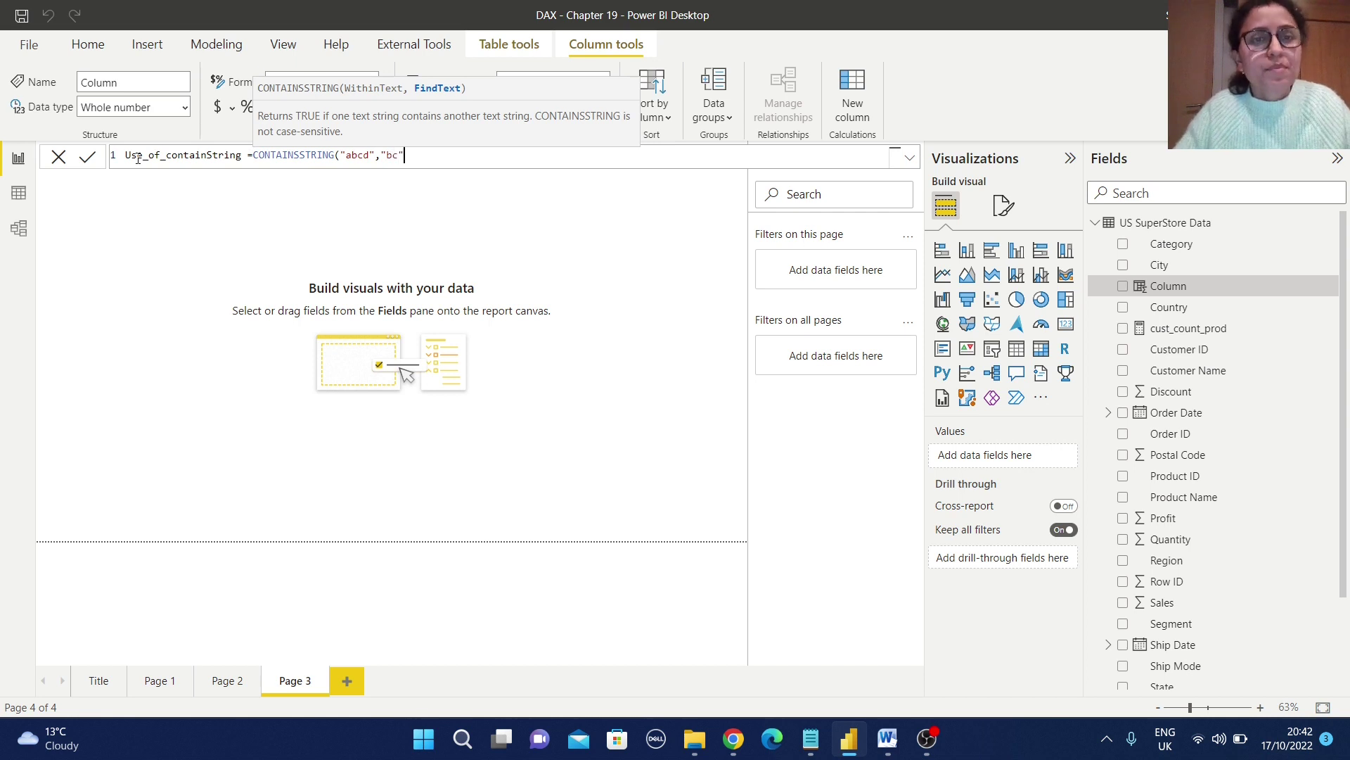
{"action": "type", "text": ")"}
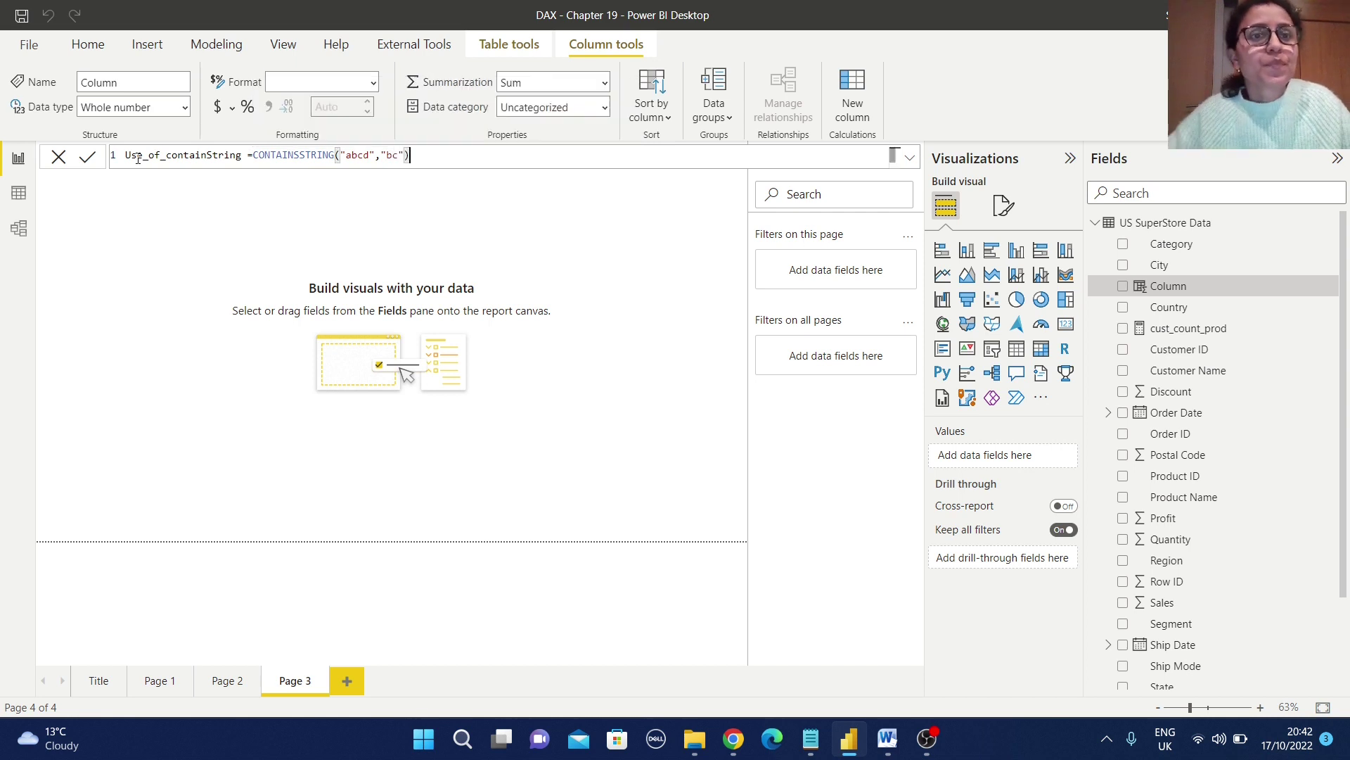
{"action": "left_click", "coordinate": [87, 156]}
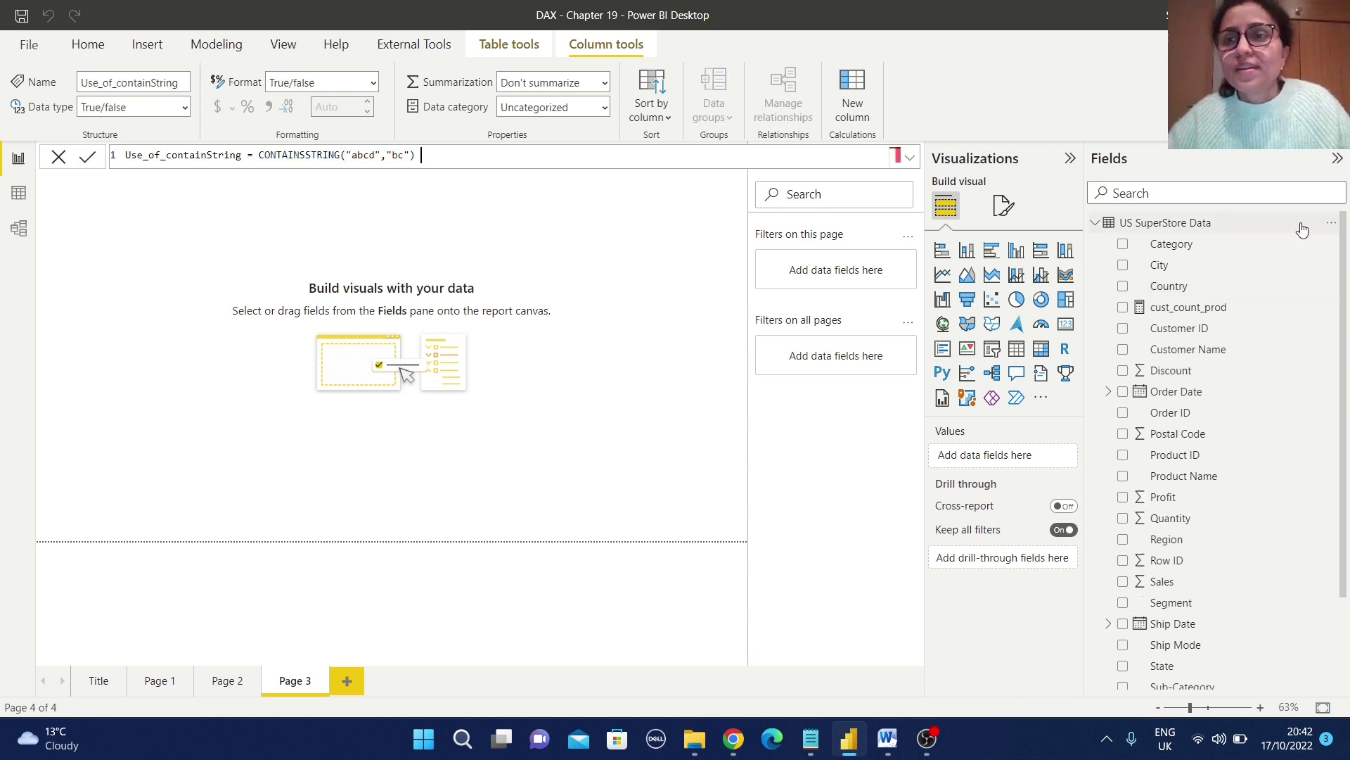
- Create another calculated column in the US SuperStore Data table and name it use_of_containstringExact
{"action": "left_click", "coordinate": [1335, 228]}
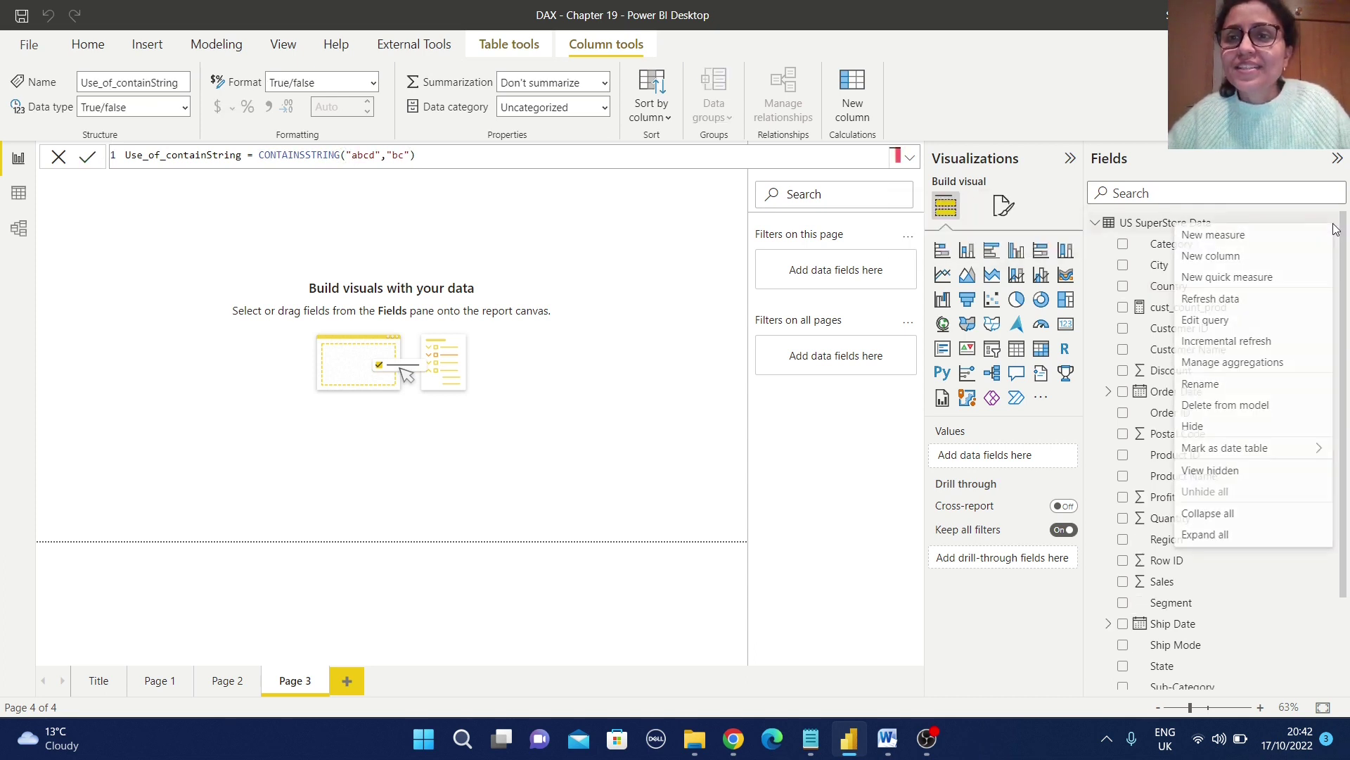
{"action": "left_click", "coordinate": [1222, 261]}
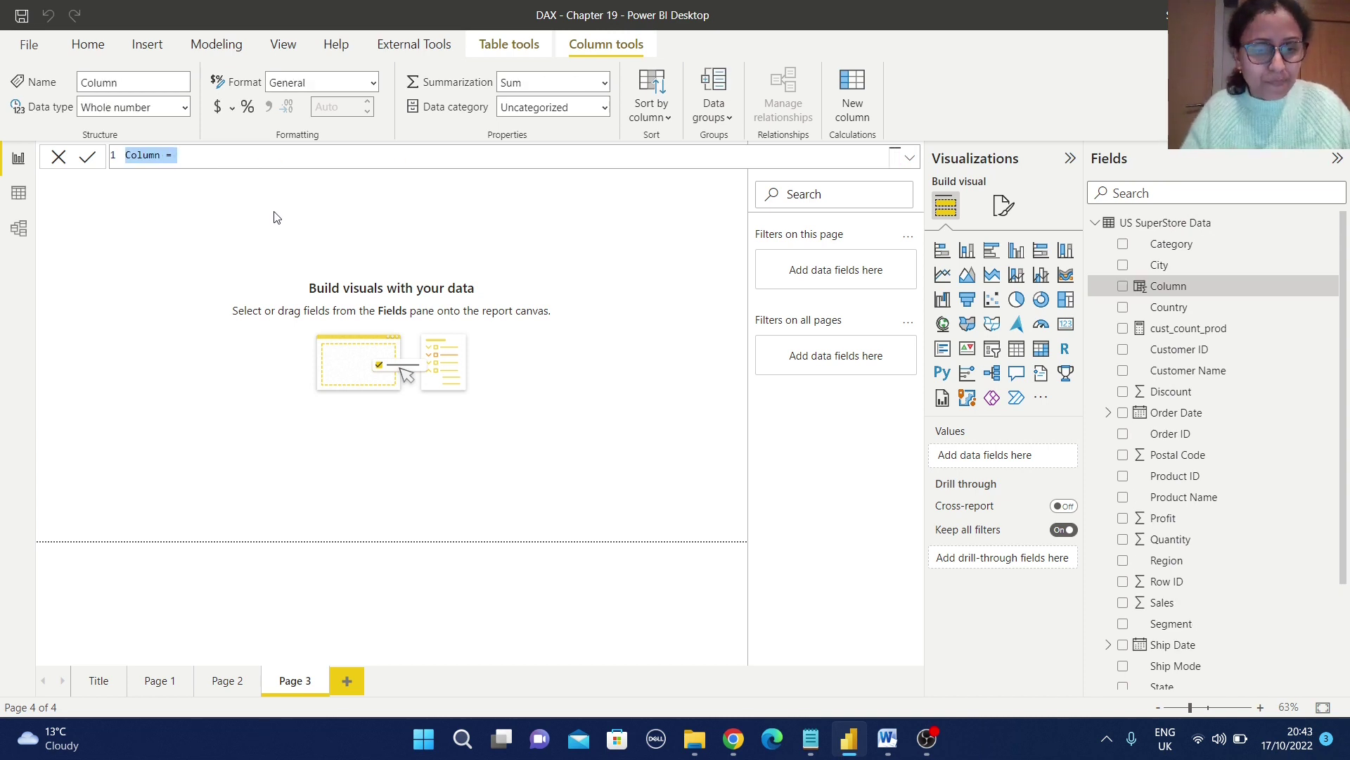
{"action": "type", "text": "use"}
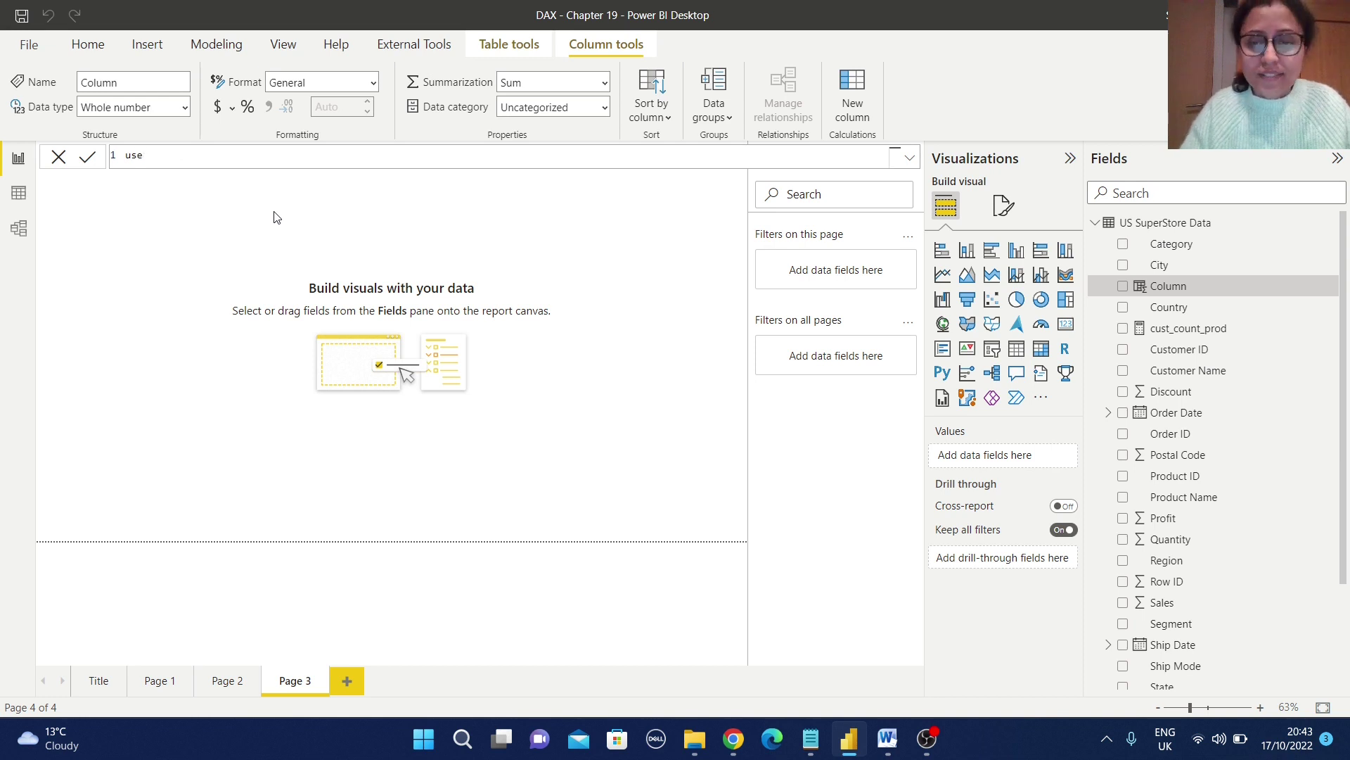
{"action": "type", "text": "_of_"}
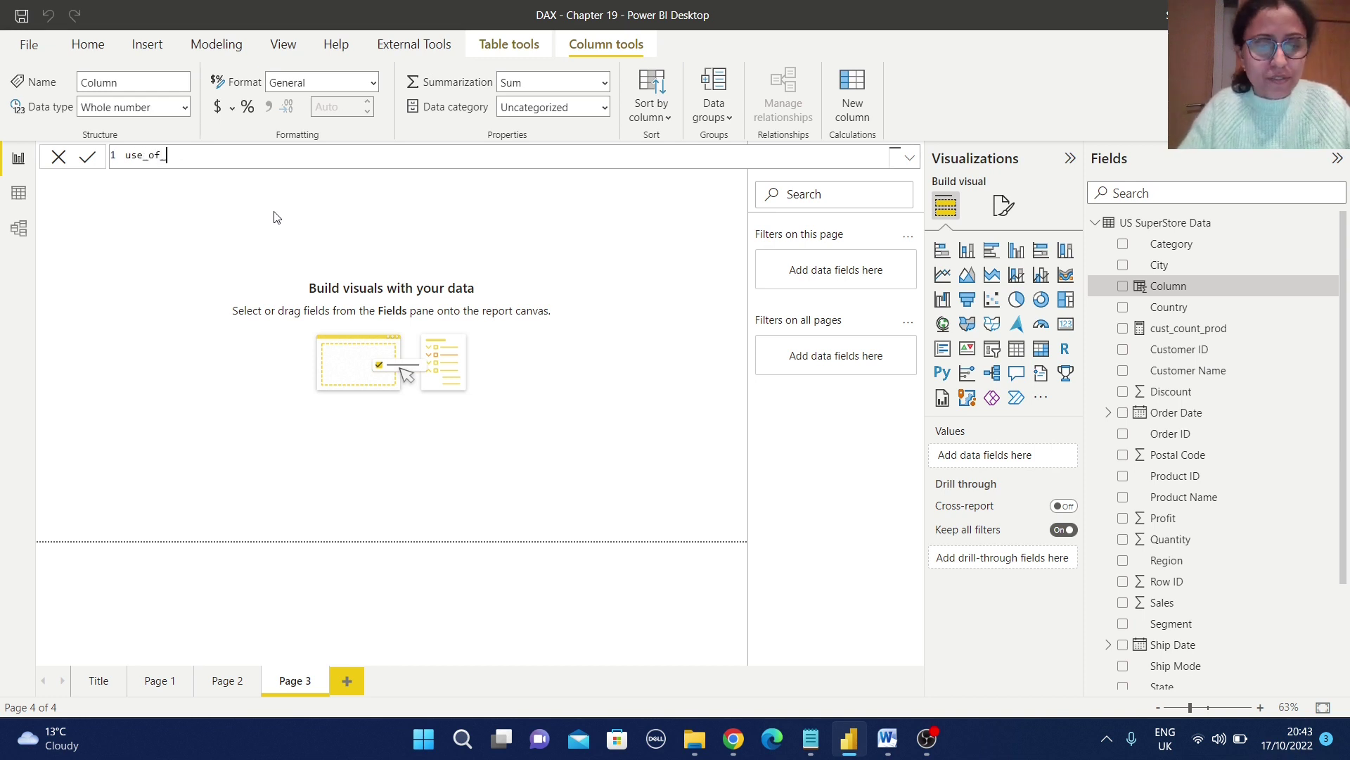
{"action": "type", "text": "conta"}
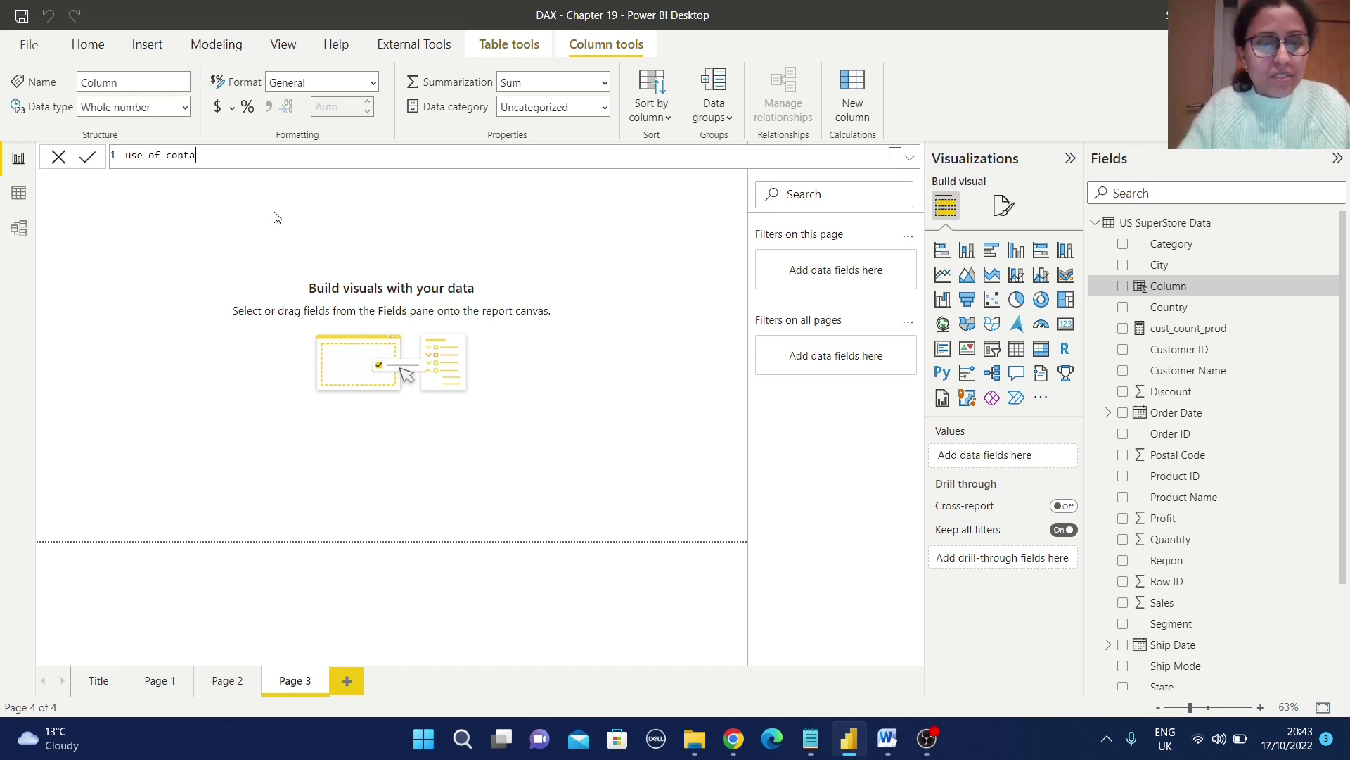
{"action": "type", "text": "instrin"}
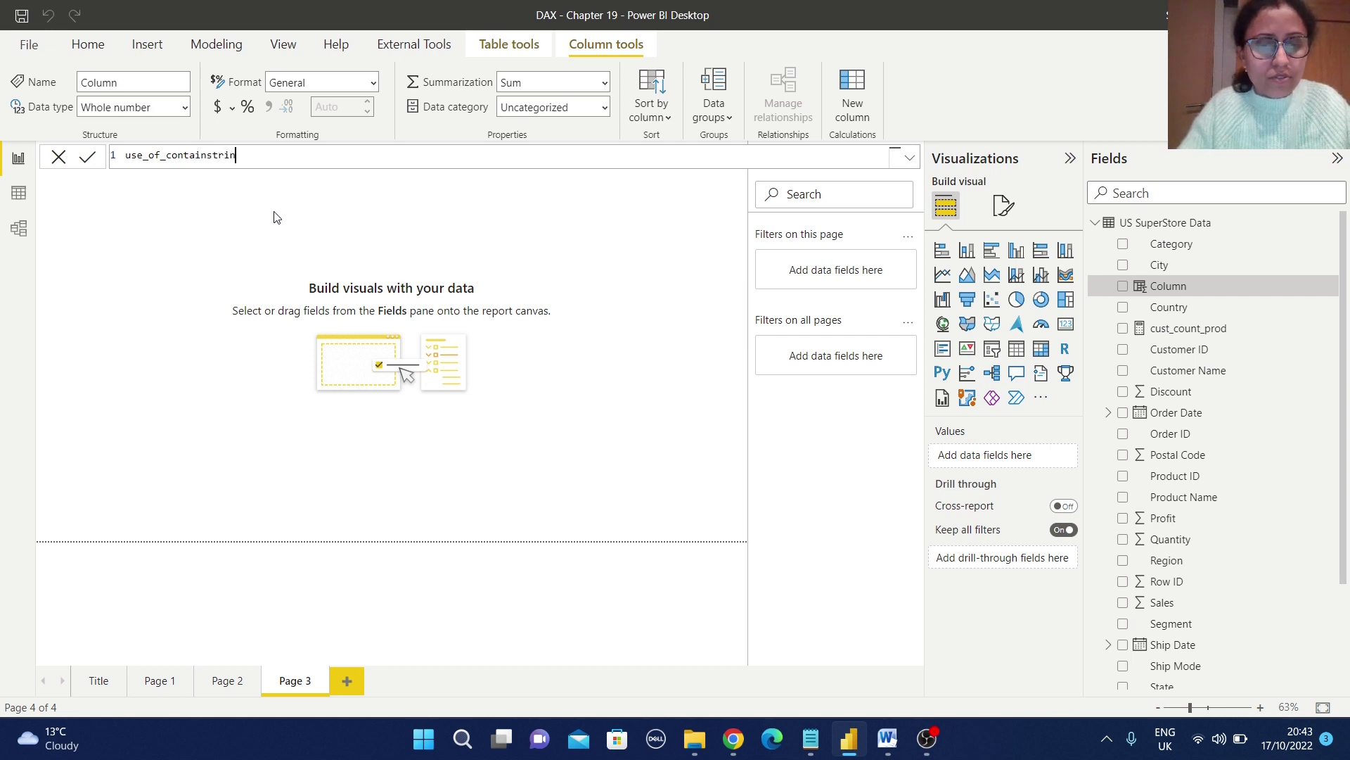
{"action": "type", "text": "gEx"}
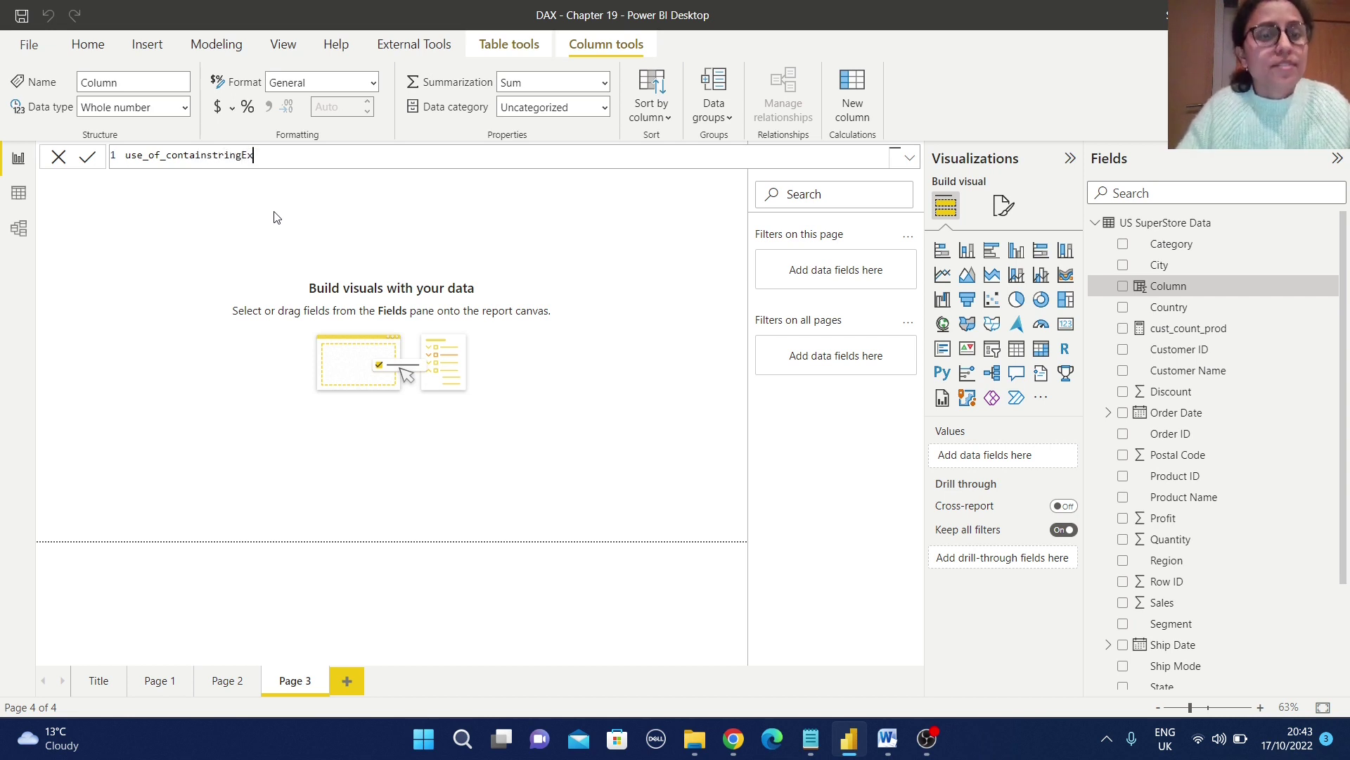
{"action": "type", "text": "act"}
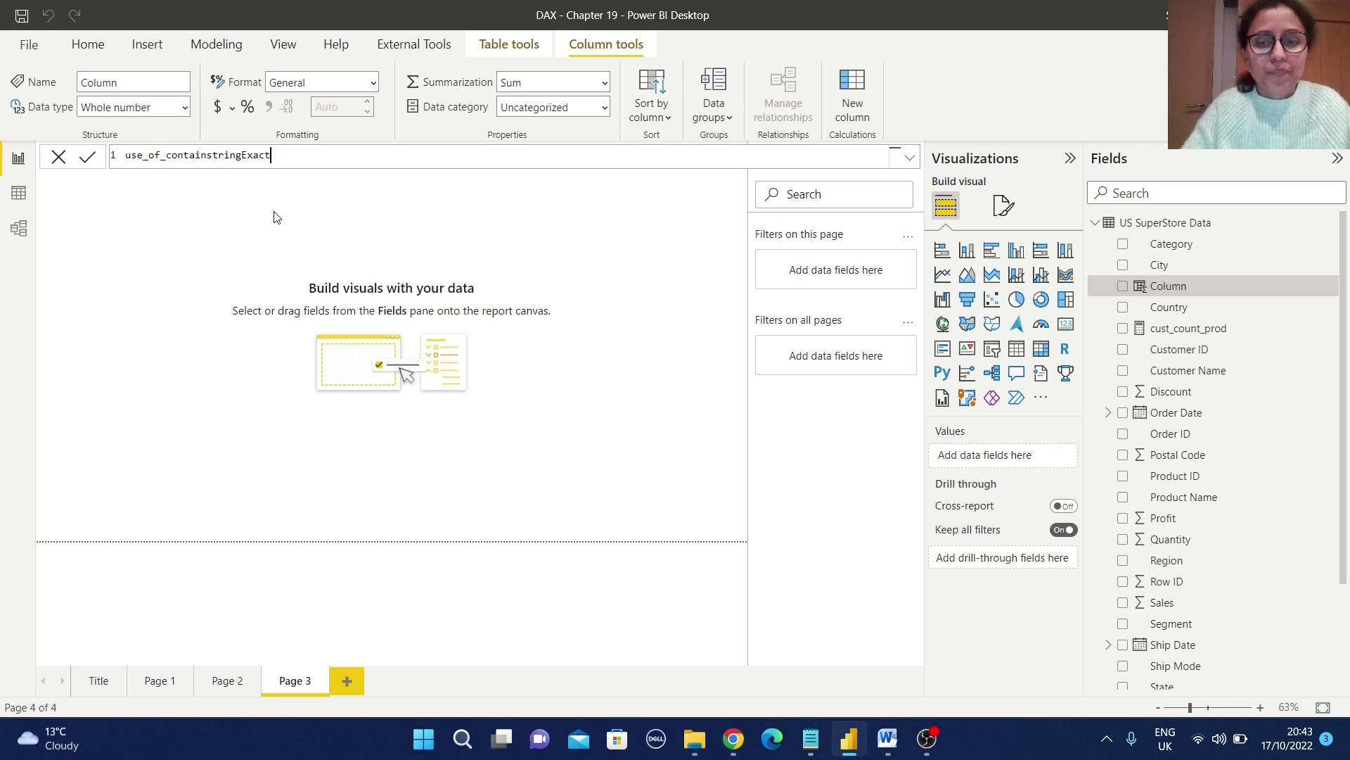
{"action": "type", "text": "="}
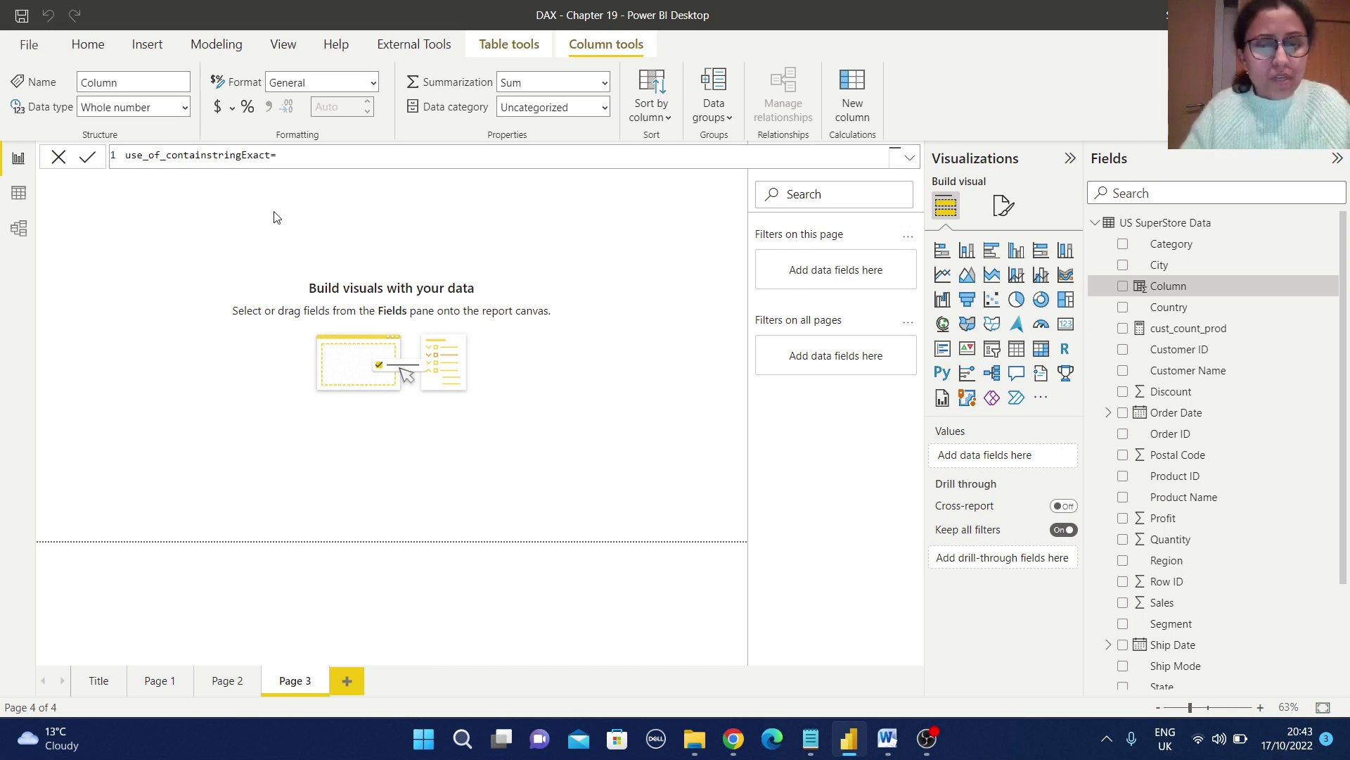
- Define the use_of_containstringExact column as CONTAINSSTRINGEXACT("abcd","BC") and commit the formula
{"action": "type", "text": "contai"}
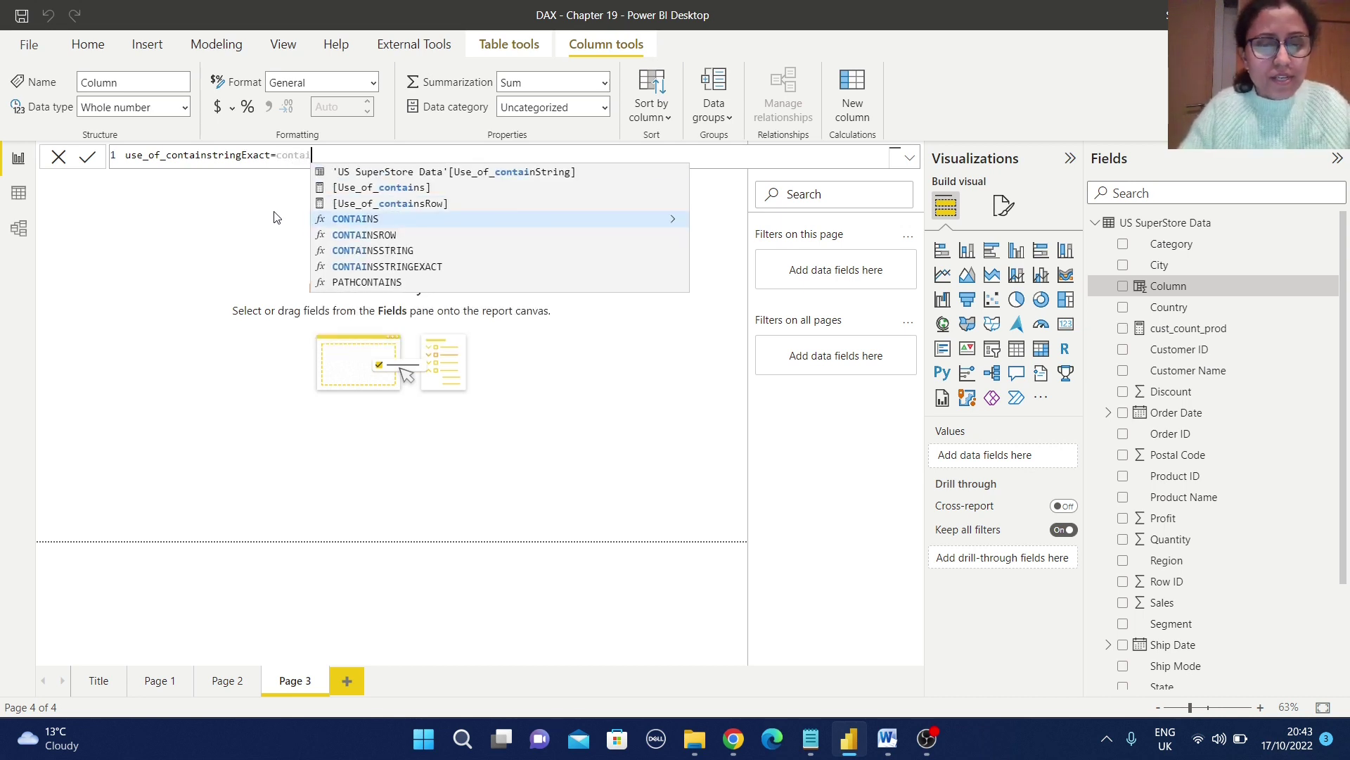
{"action": "type", "text": "ns"}
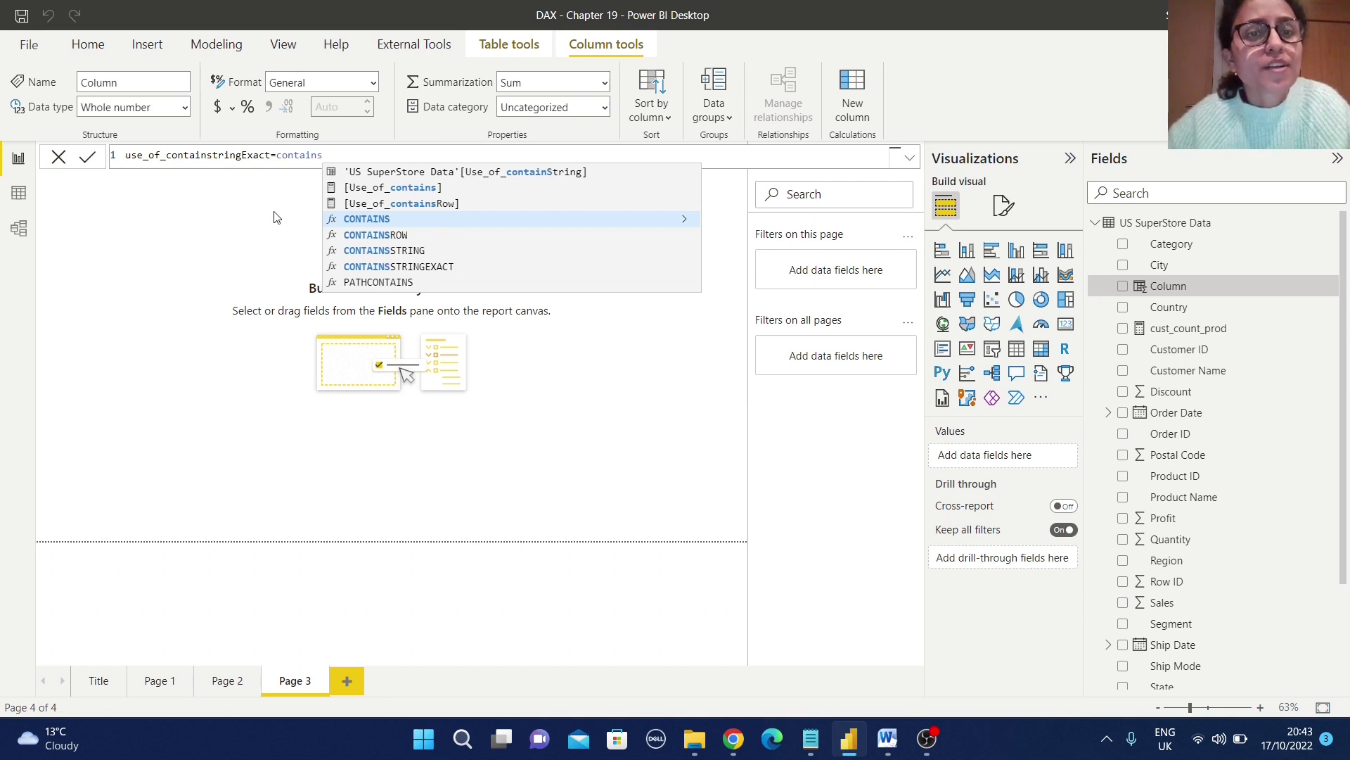
{"action": "left_click", "coordinate": [439, 266]}
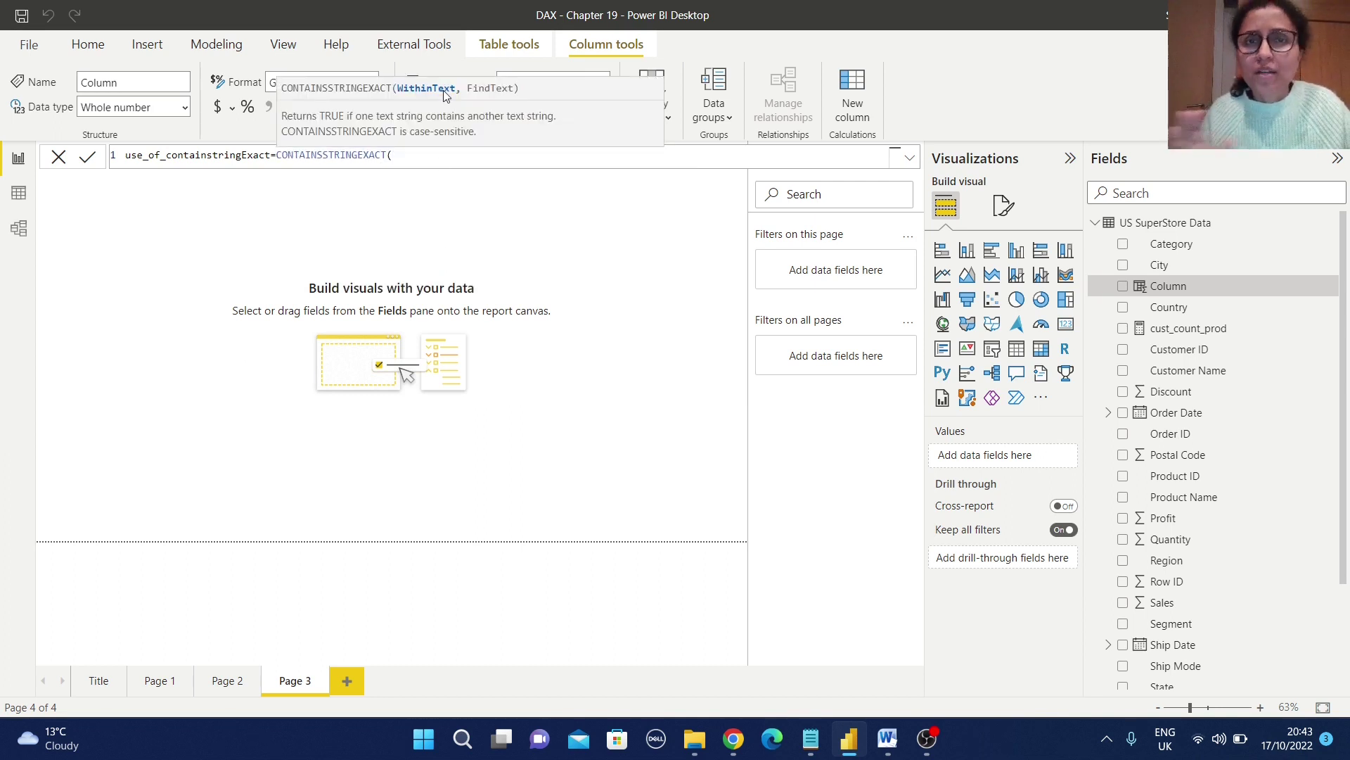
{"action": "type", "text": "\"abcd\","}
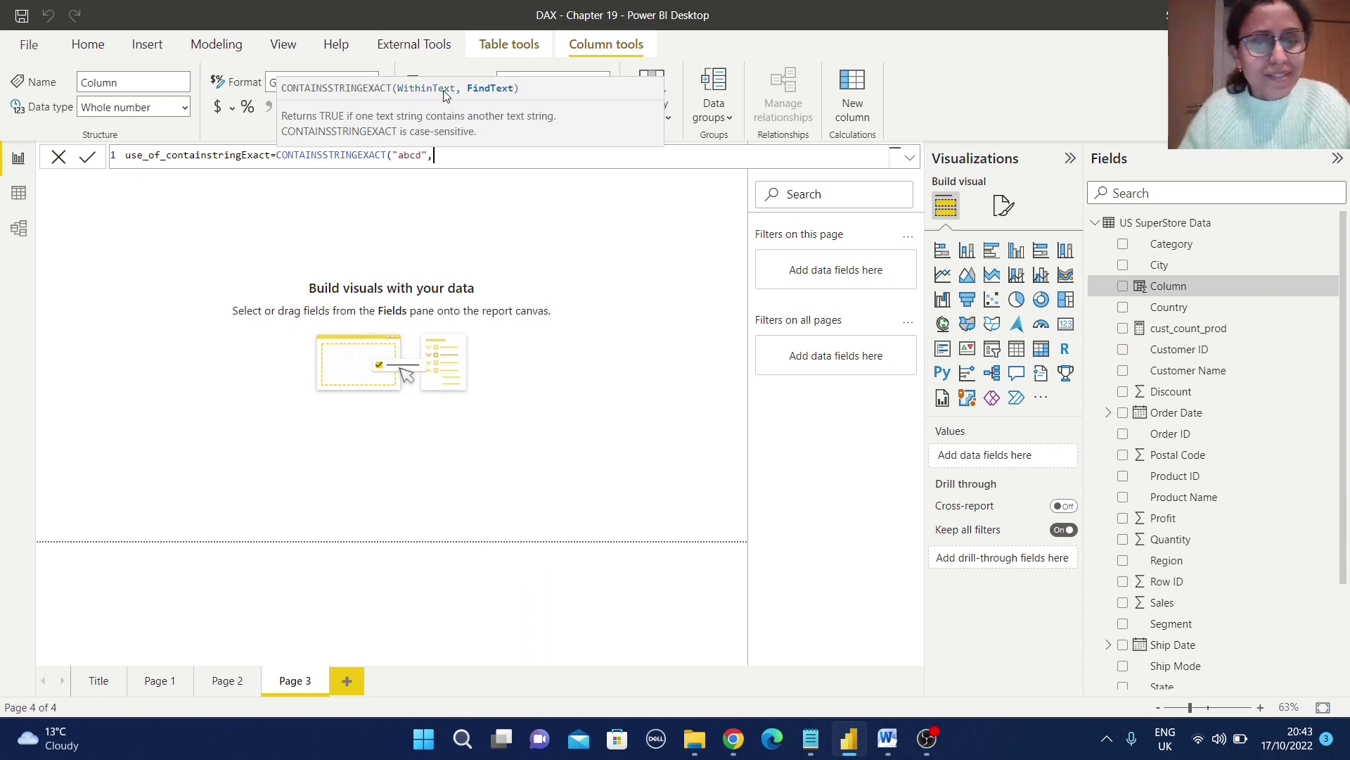
{"action": "type", "text": "\"BC\""}
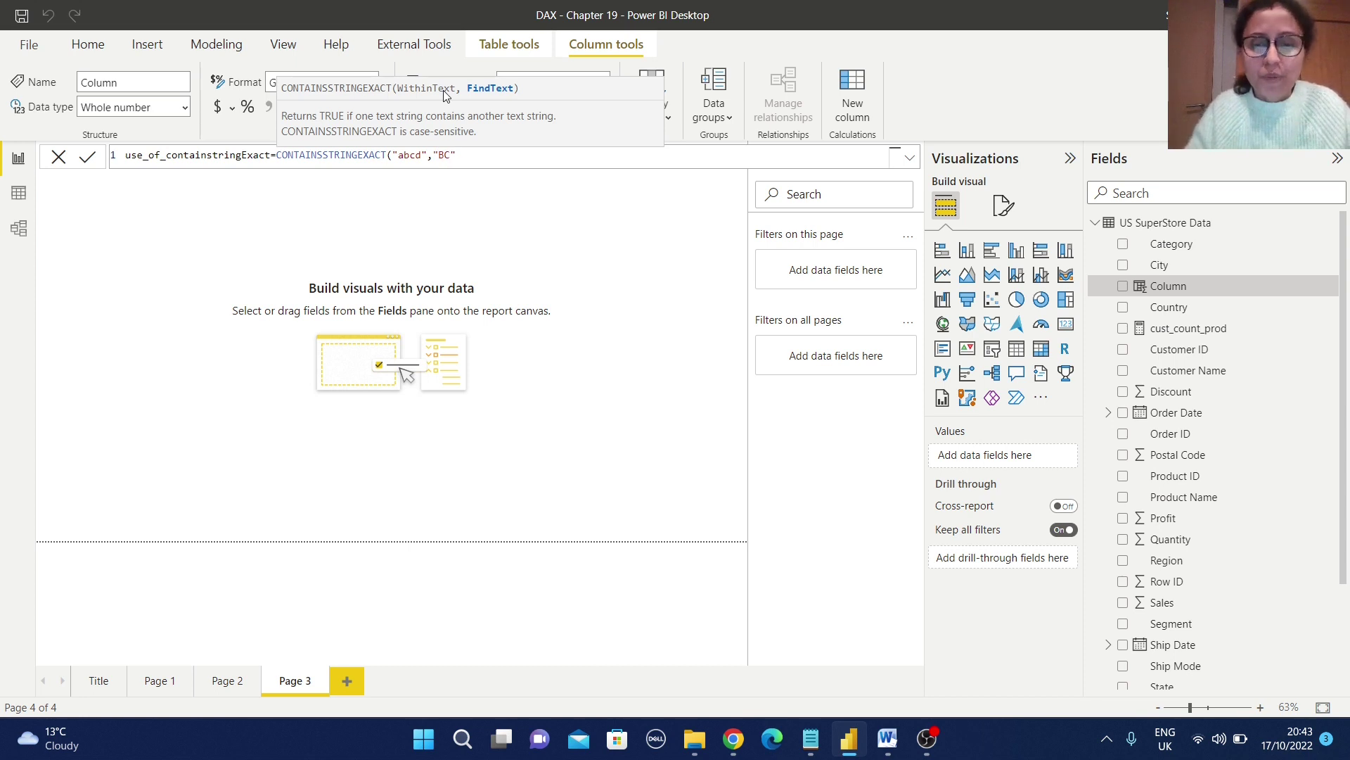
{"action": "type", "text": ")"}
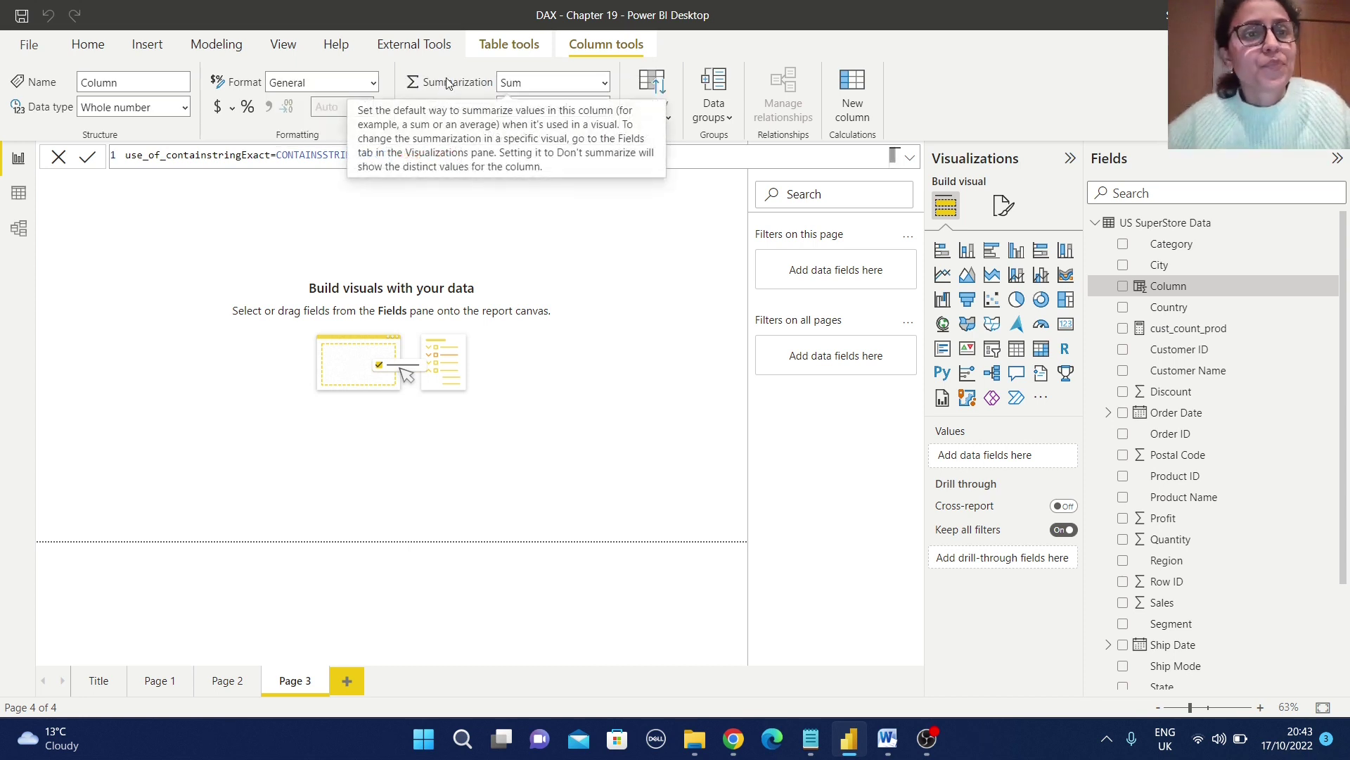
{"action": "left_click", "coordinate": [88, 159]}
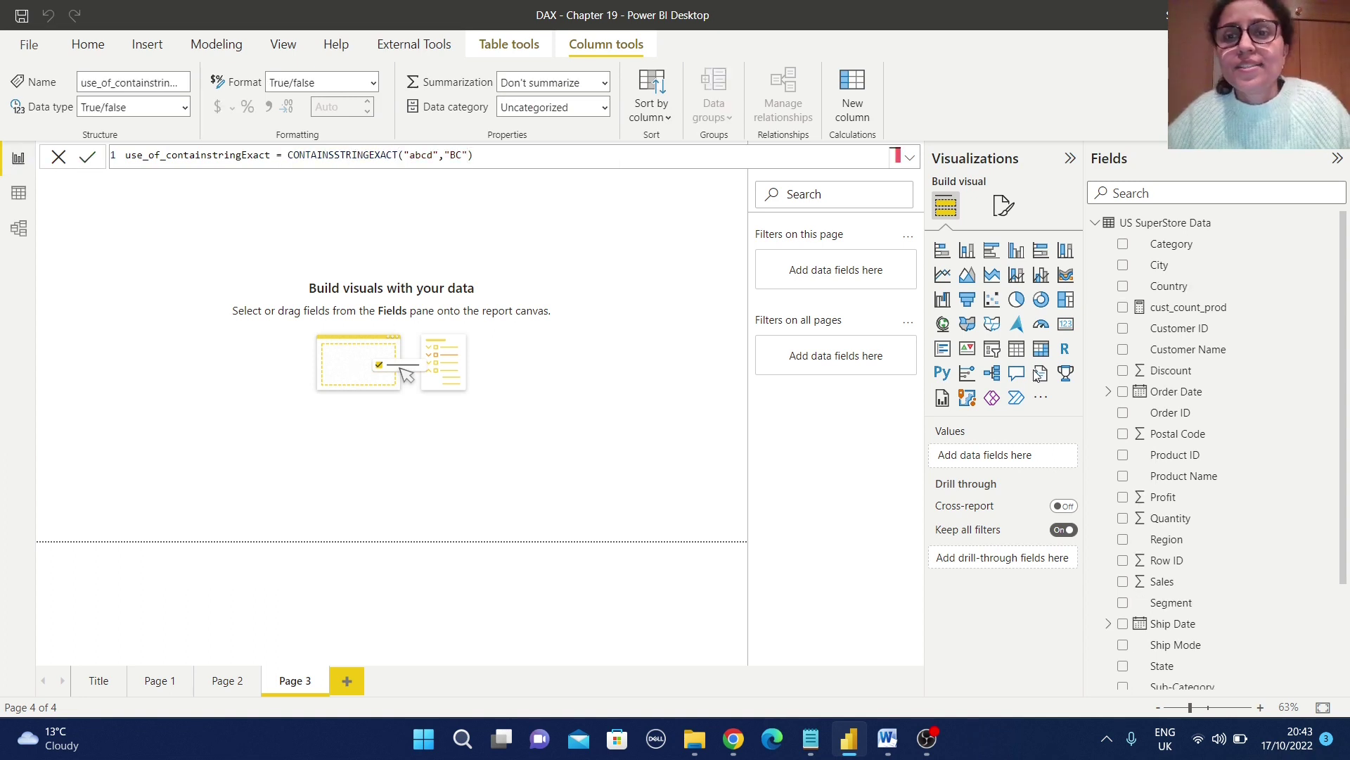
- Build a table visual mid-page on Page 3 with Use_of_containString and use_of_containstringExact as columns, wide enough to show both
{"action": "left_click", "coordinate": [1016, 349]}
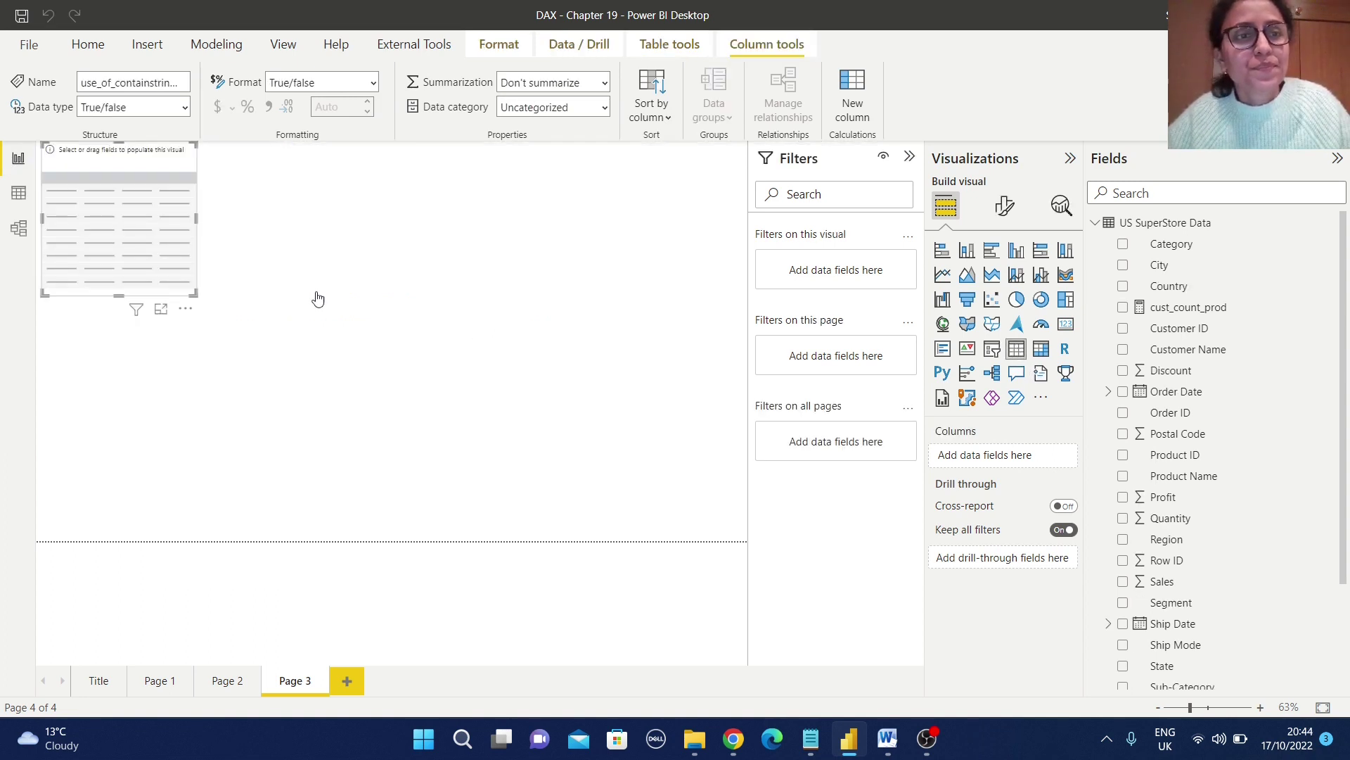
{"action": "left_click_drag", "start_coordinate": [137, 225], "coordinate": [446, 348]}
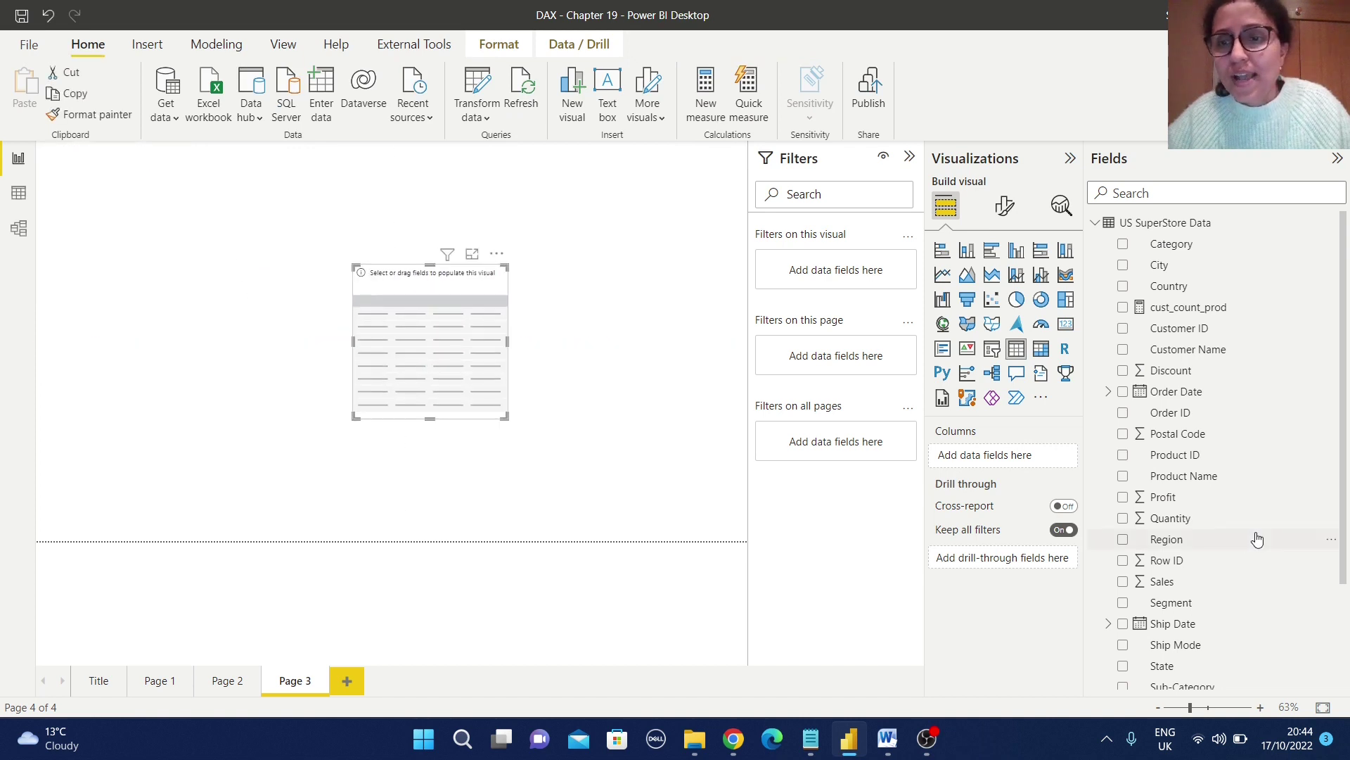
{"action": "scroll", "coordinate": [1257, 539], "scroll_direction": "down", "scroll_amount": 3}
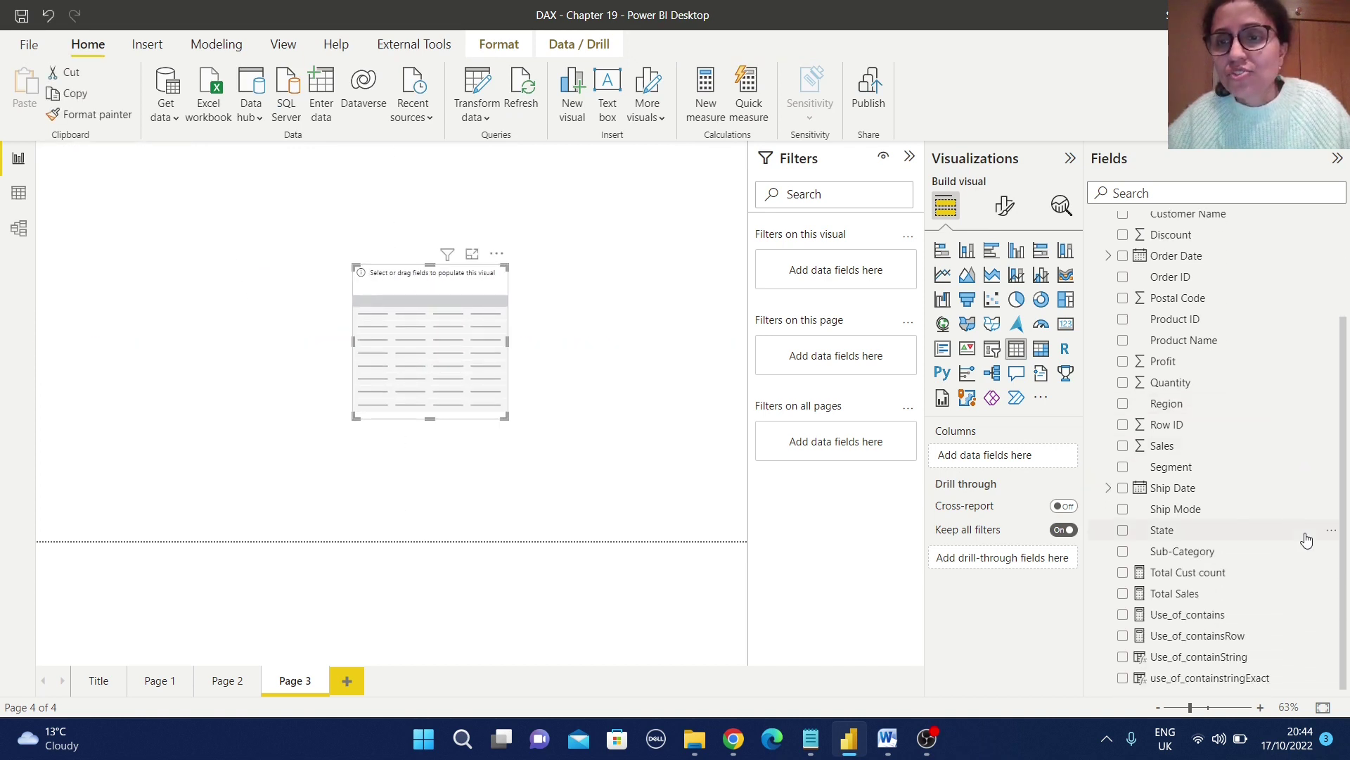
{"action": "left_click", "coordinate": [1123, 658]}
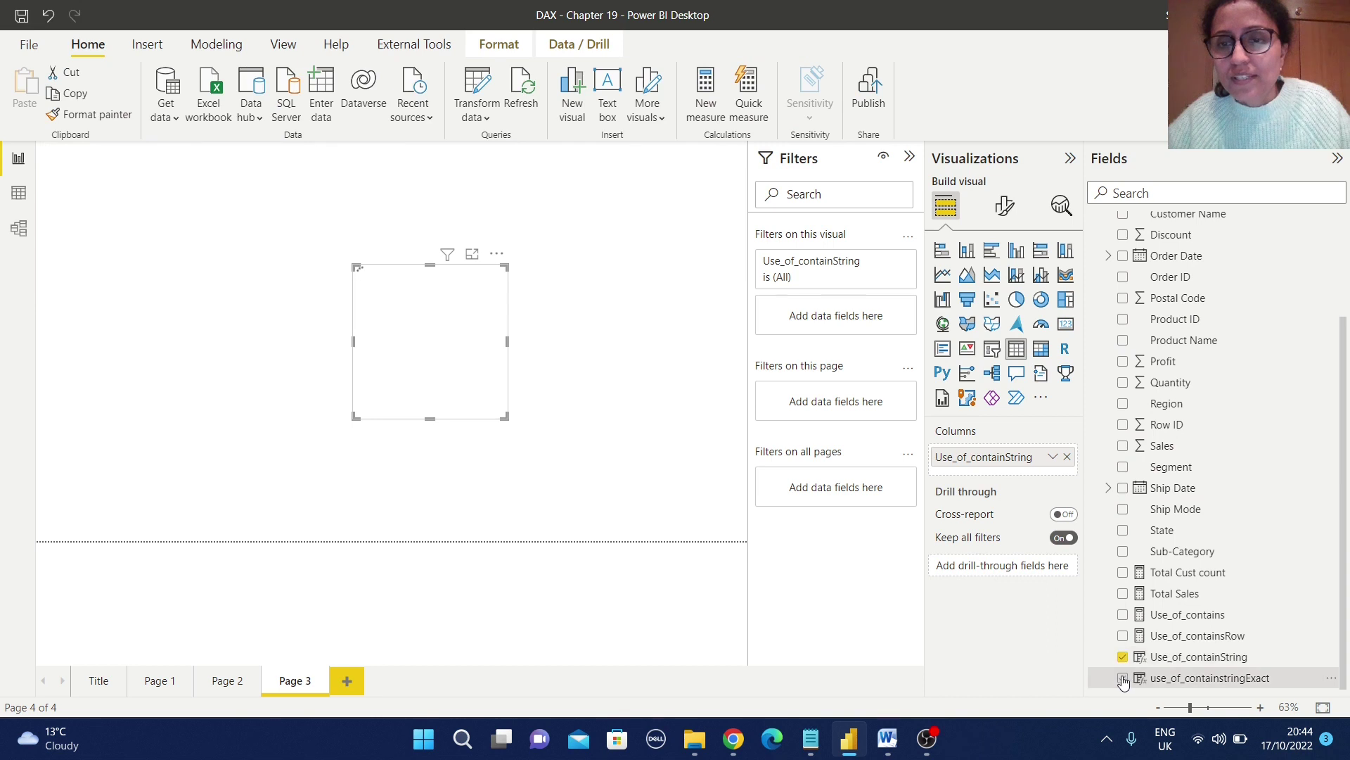
{"action": "left_click", "coordinate": [1123, 678]}
{"action": "left_click_drag", "start_coordinate": [496, 420], "coordinate": [675, 419]}
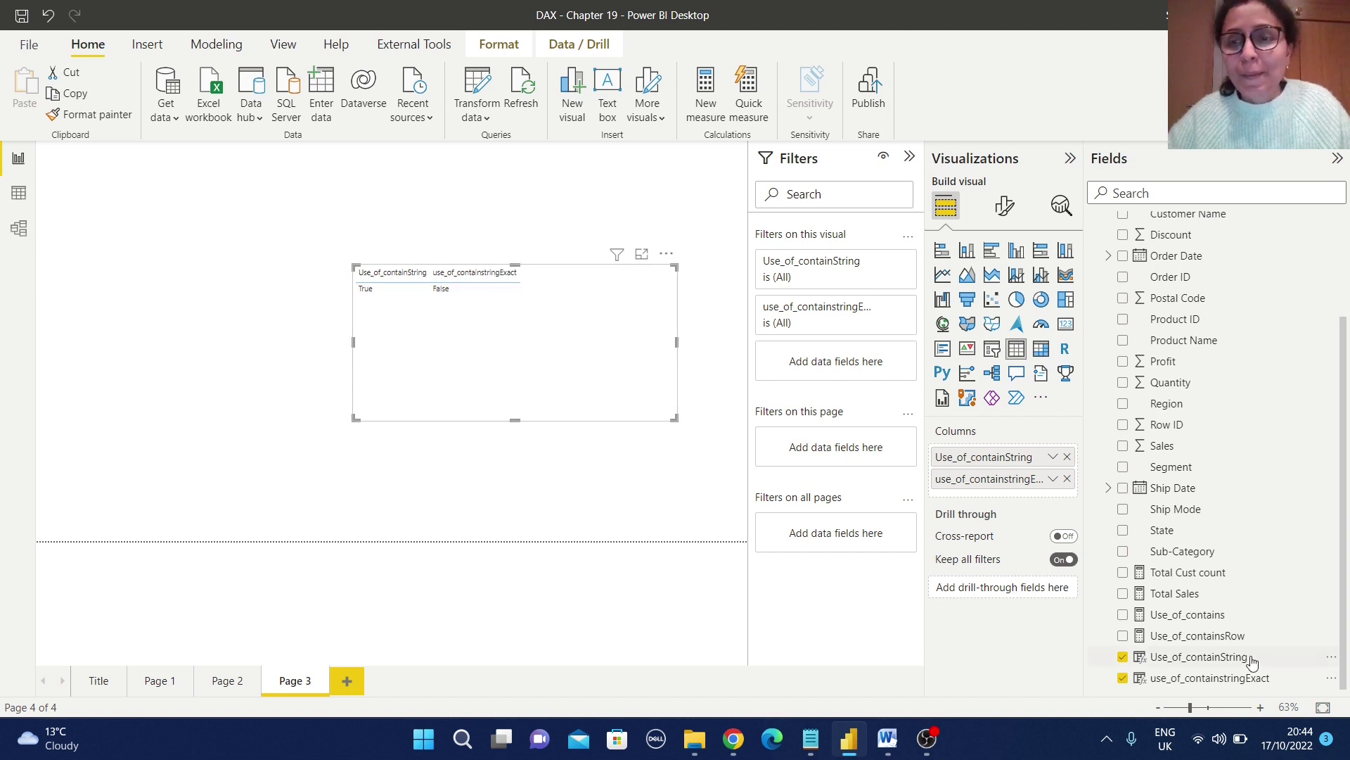
- Change the search text in the use_of_containstringExact formula to lowercase "bc" and commit it
{"action": "left_click", "coordinate": [1222, 680]}
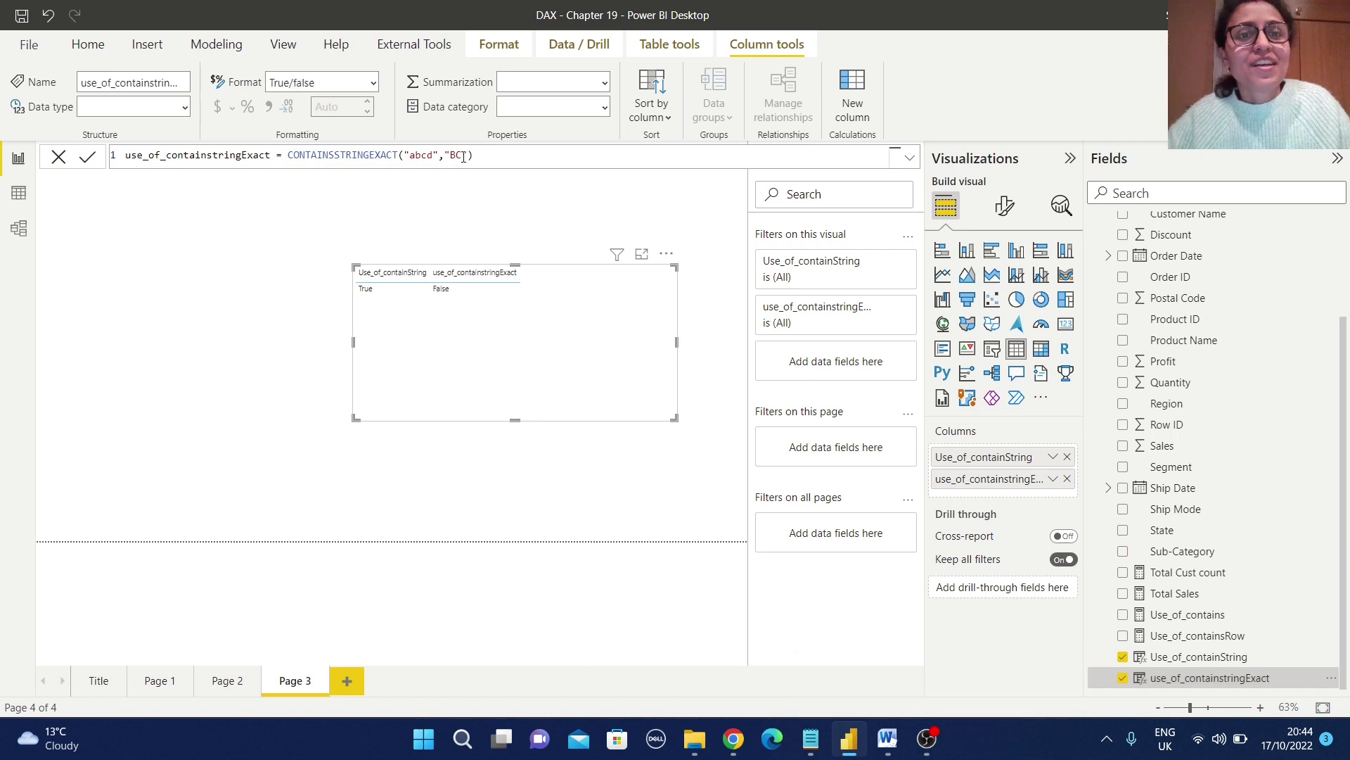
{"action": "double_click", "coordinate": [458, 155]}
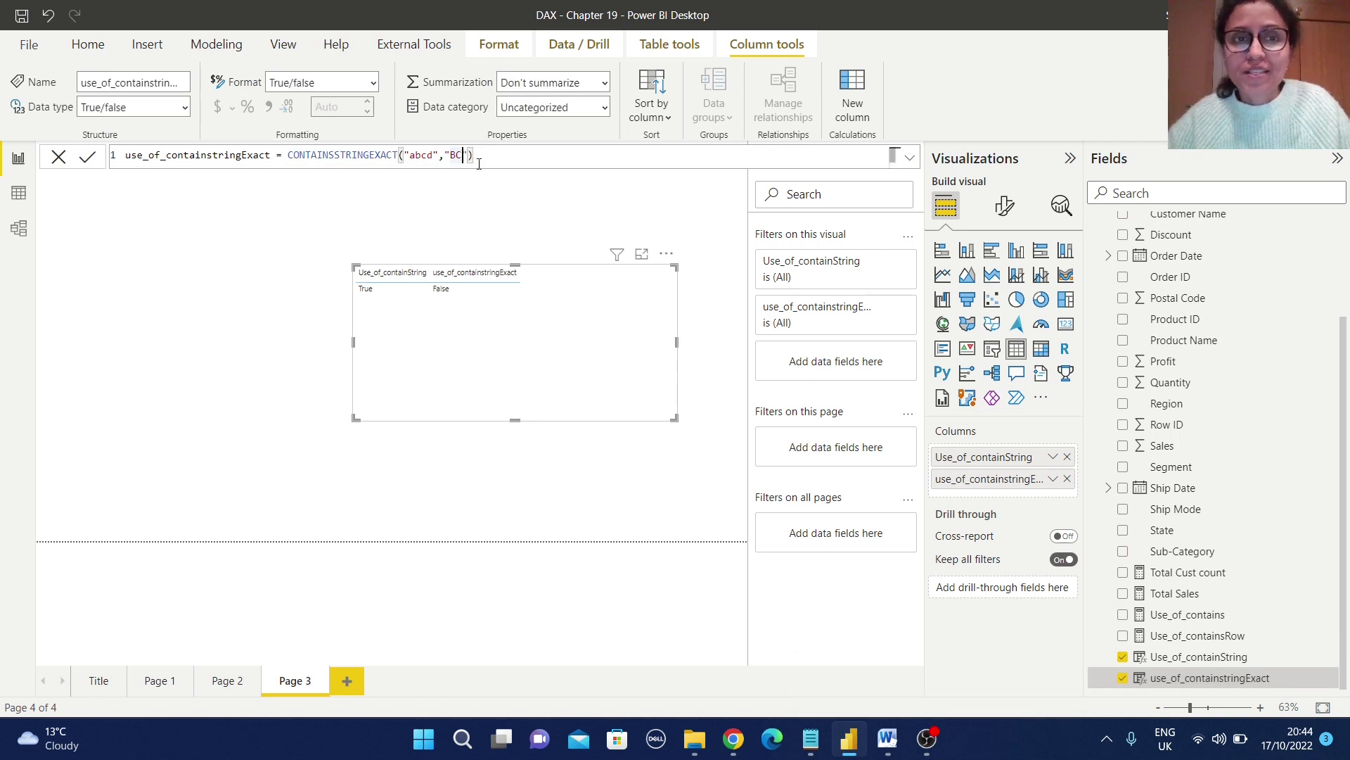
{"action": "key", "text": "BackSpace"}
{"action": "type", "text": "bc"}
{"action": "key", "text": "Return"}
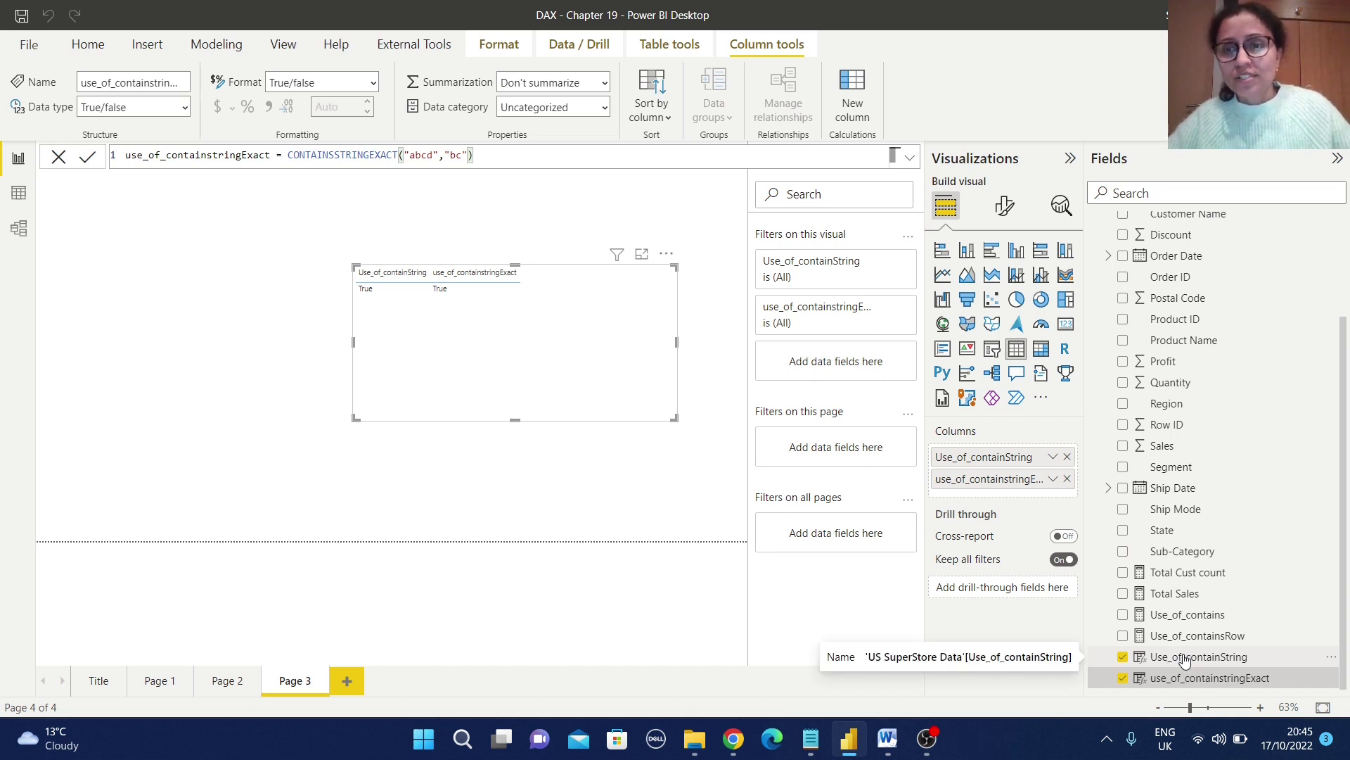
- Change the search text in the Use_of_containString formula to uppercase "BC"
{"action": "left_click", "coordinate": [1184, 659]}
{"action": "left_click", "coordinate": [431, 154]}
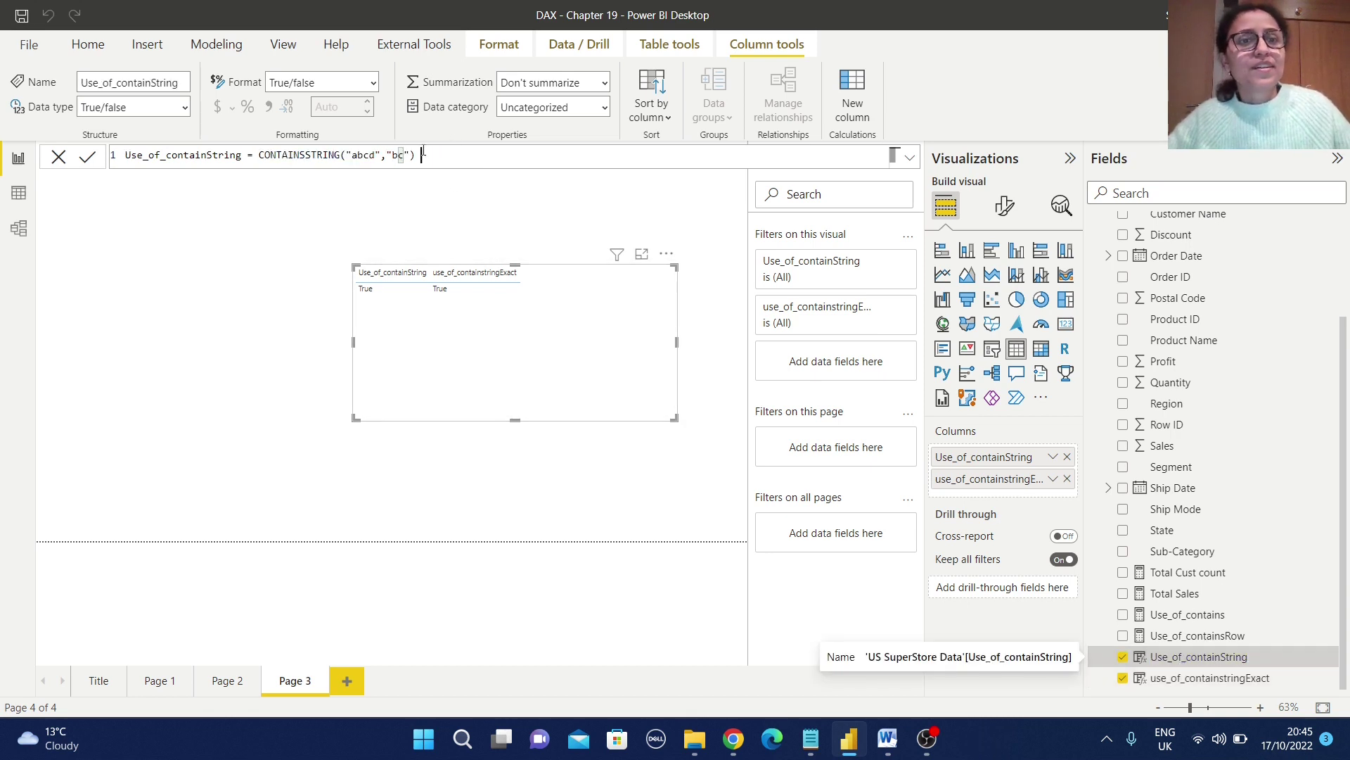
{"action": "double_click", "coordinate": [398, 155]}
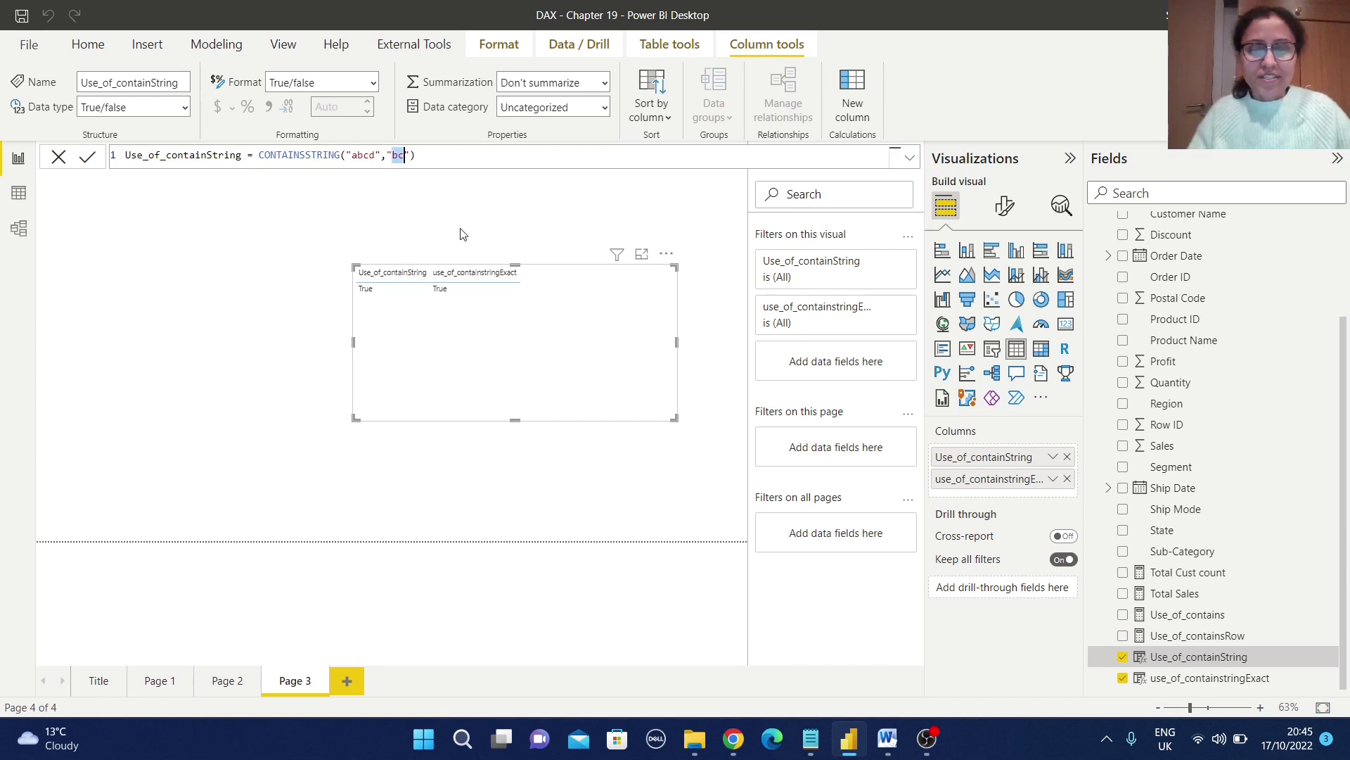
{"action": "type", "text": "BC"}
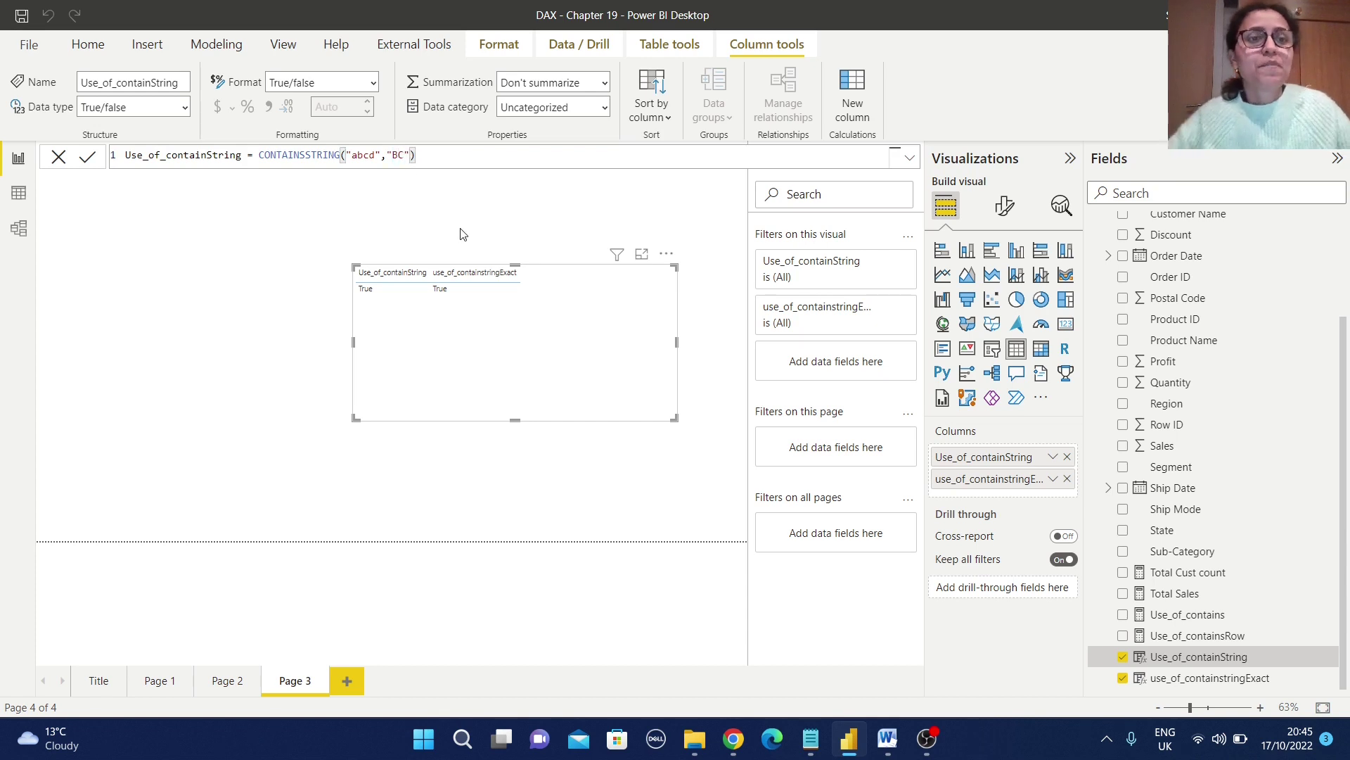
{"action": "key", "text": "End"}
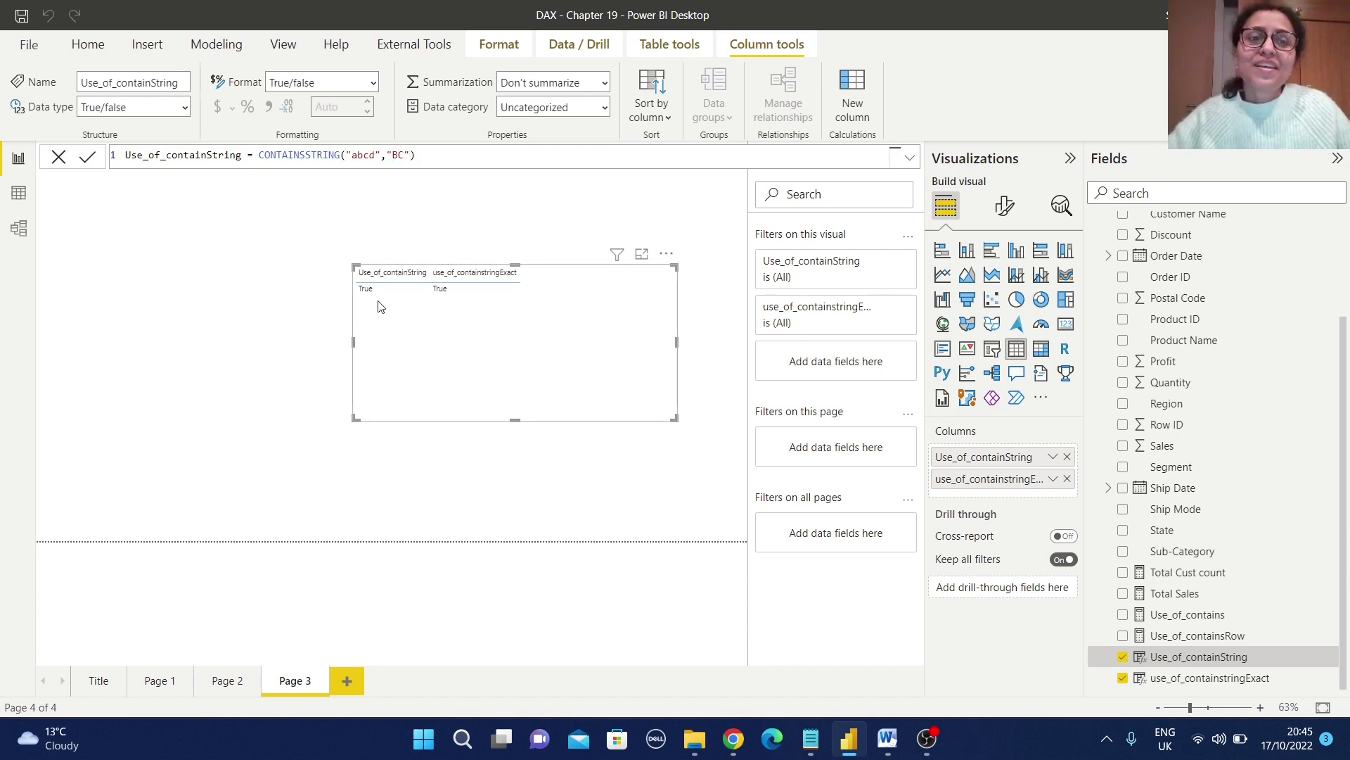